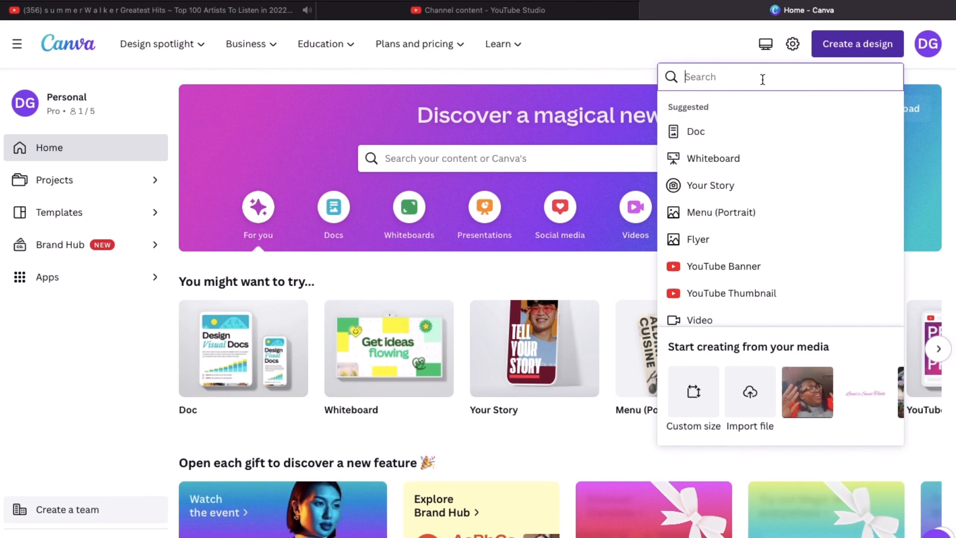
# Search 'youtube in' and create a new 1920 × 1080 YouTube Intro design
pyautogui.write('you')
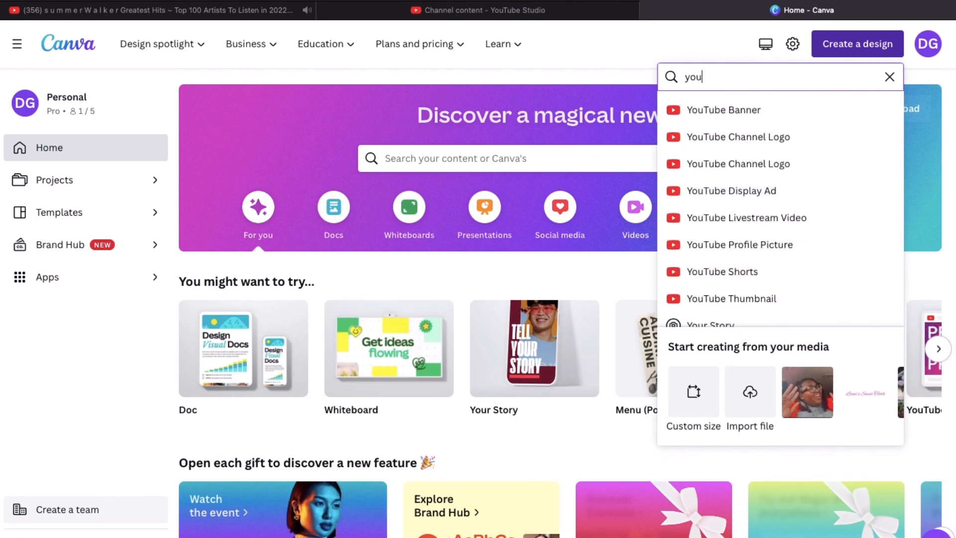
pyautogui.write('tu')
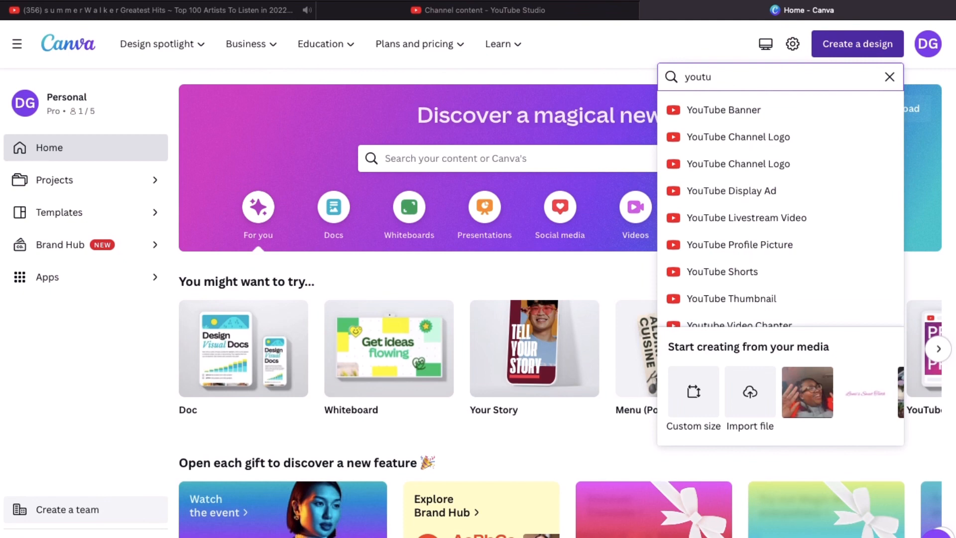
pyautogui.write('be in')
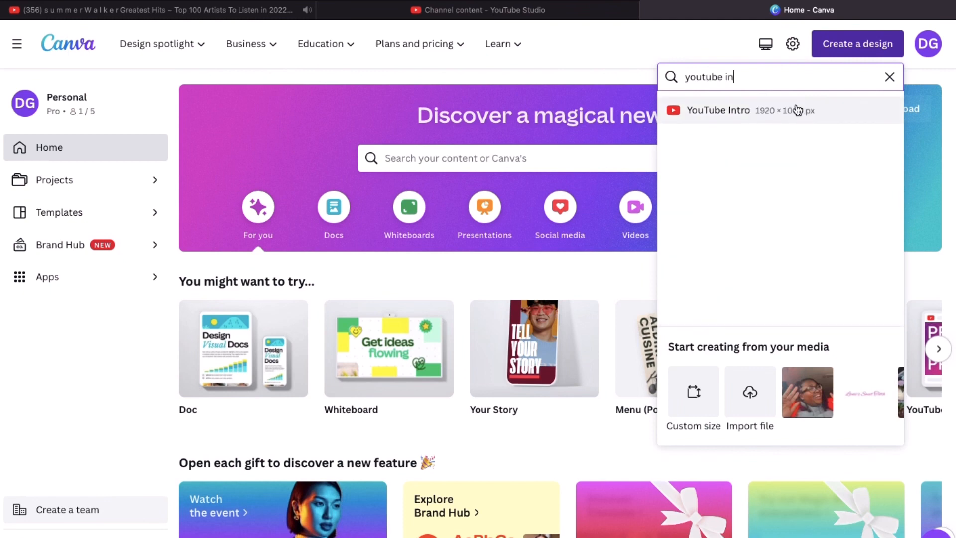
pyautogui.click(798, 110)
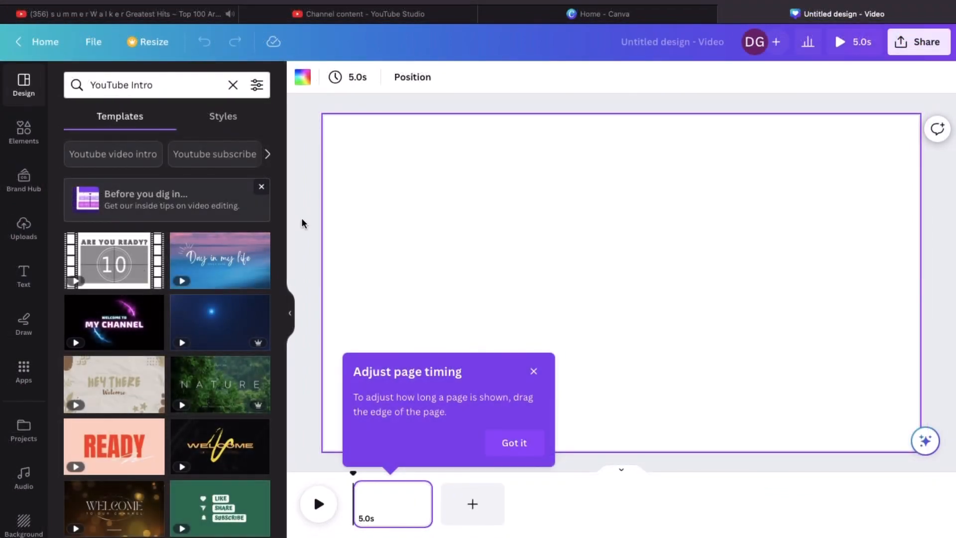
# Search the Elements library for polaroid frames
pyautogui.click(23, 135)
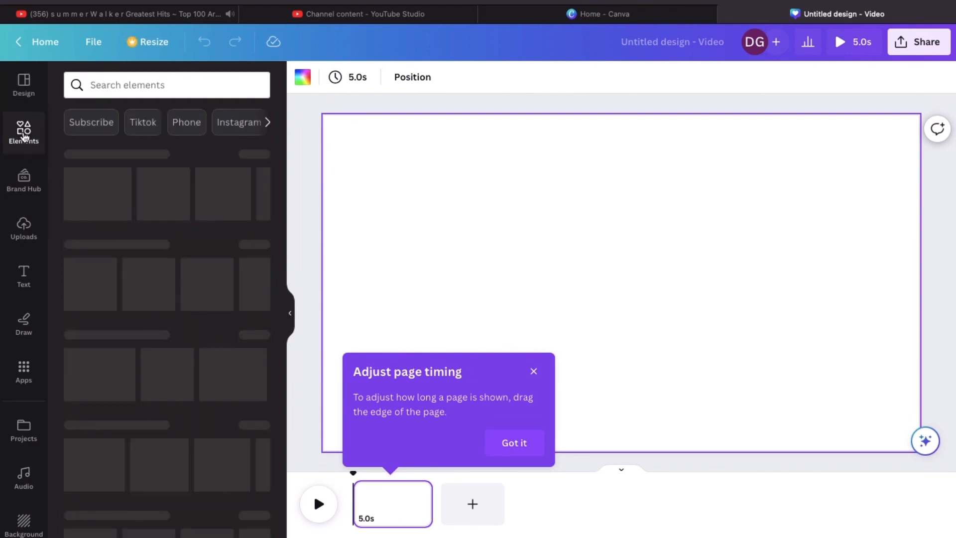
pyautogui.click(115, 84)
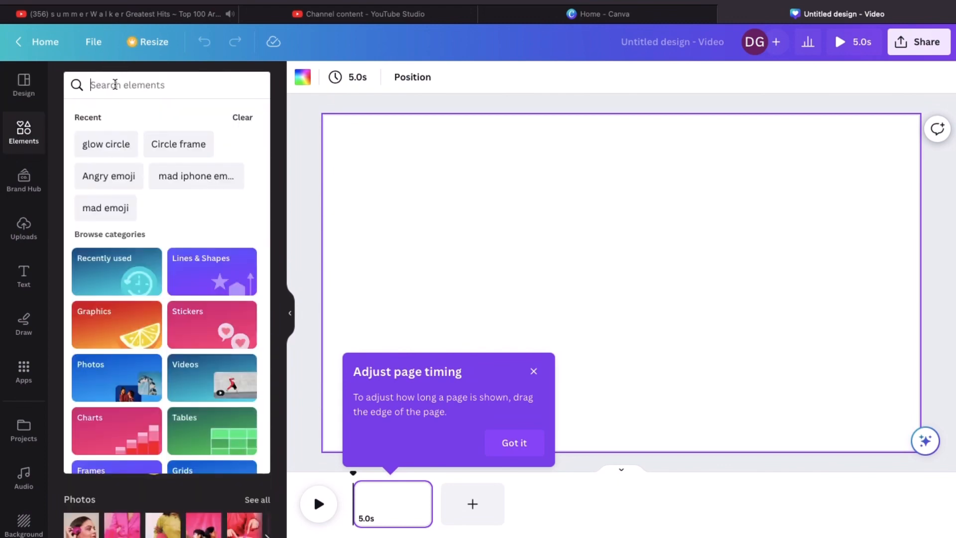
pyautogui.write('pol')
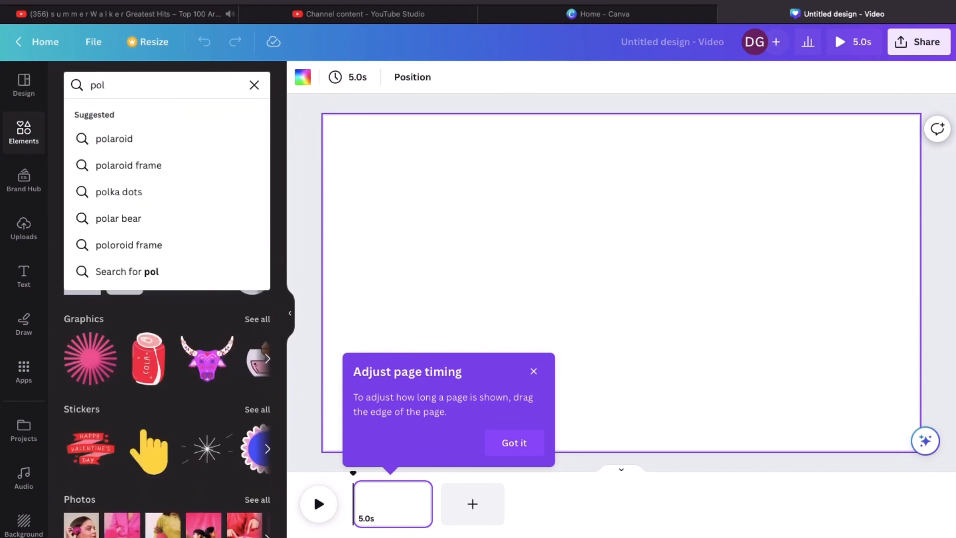
pyautogui.click(117, 166)
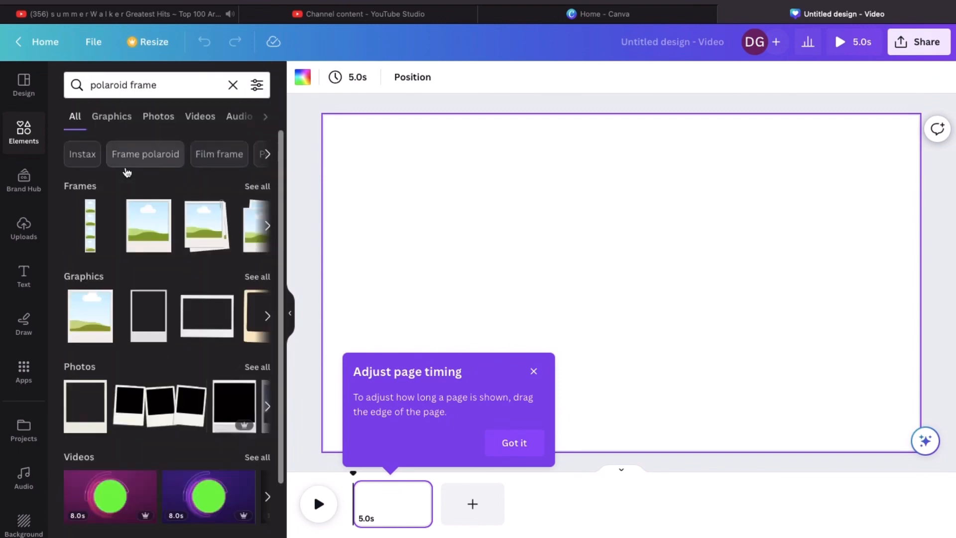
# Add three polaroid frames and spread them into a row across the page
pyautogui.click(147, 225)
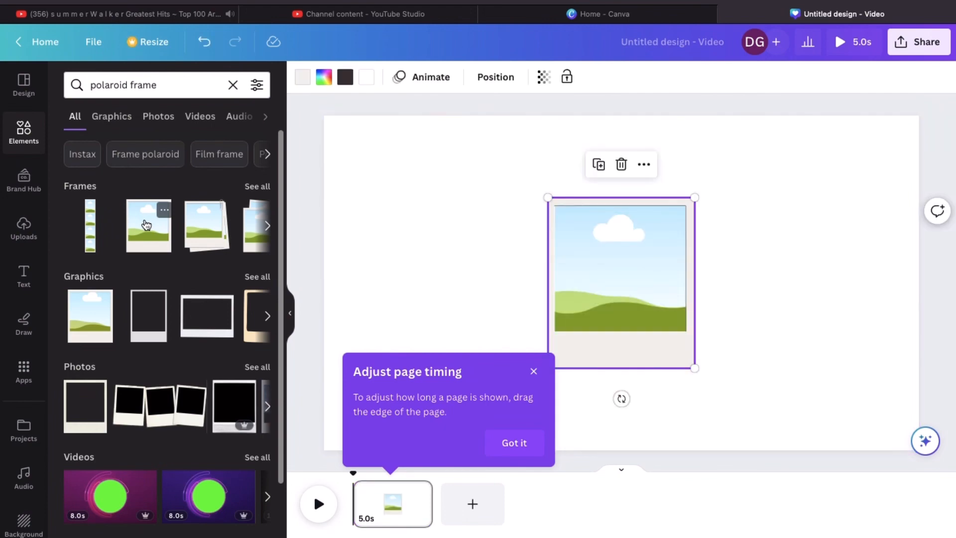
pyautogui.click(147, 225)
pyautogui.click(146, 225)
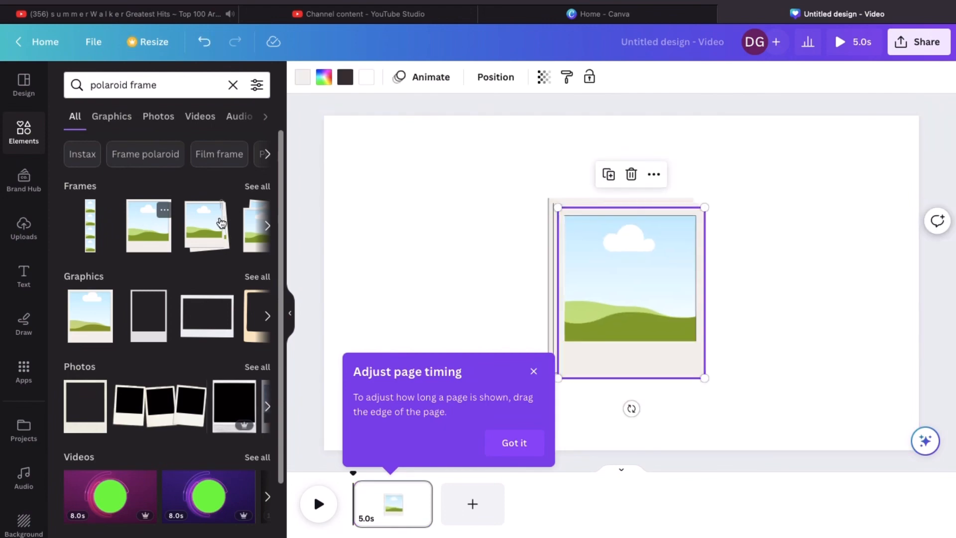
pyautogui.moveTo(612, 282); pyautogui.dragTo(792, 266)
pyautogui.moveTo(637, 271); pyautogui.dragTo(447, 268)
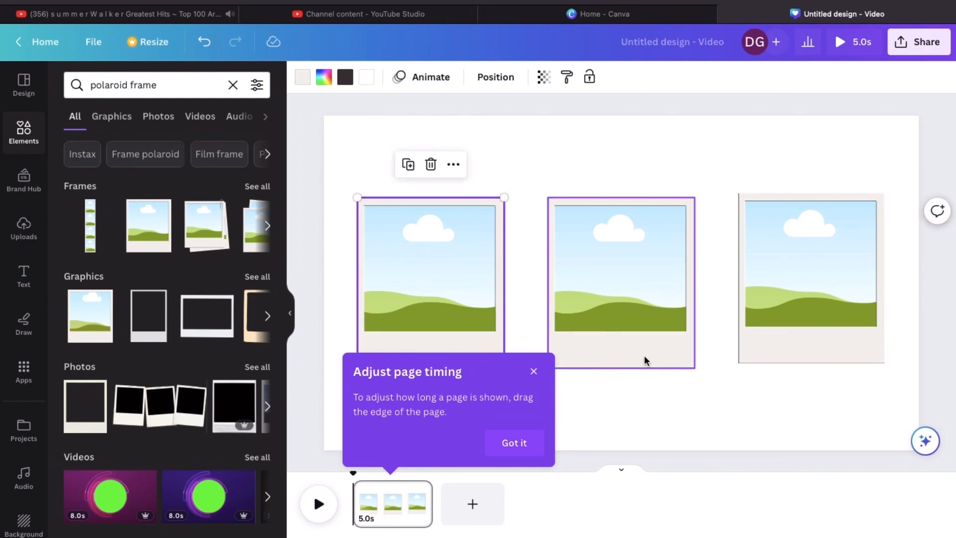
pyautogui.click(534, 373)
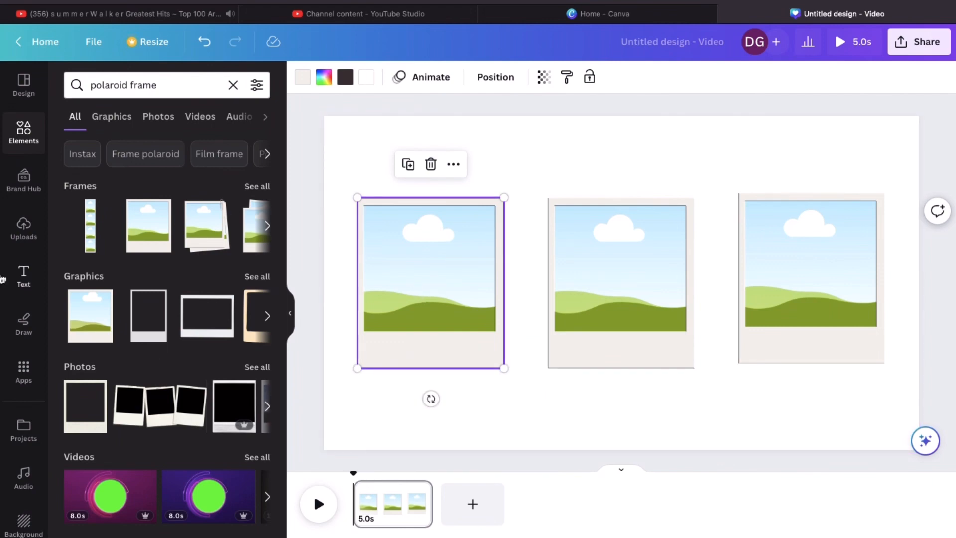
# Browse Uploads for the black-dress photo, dismissing the cloud storage promo
pyautogui.click(23, 234)
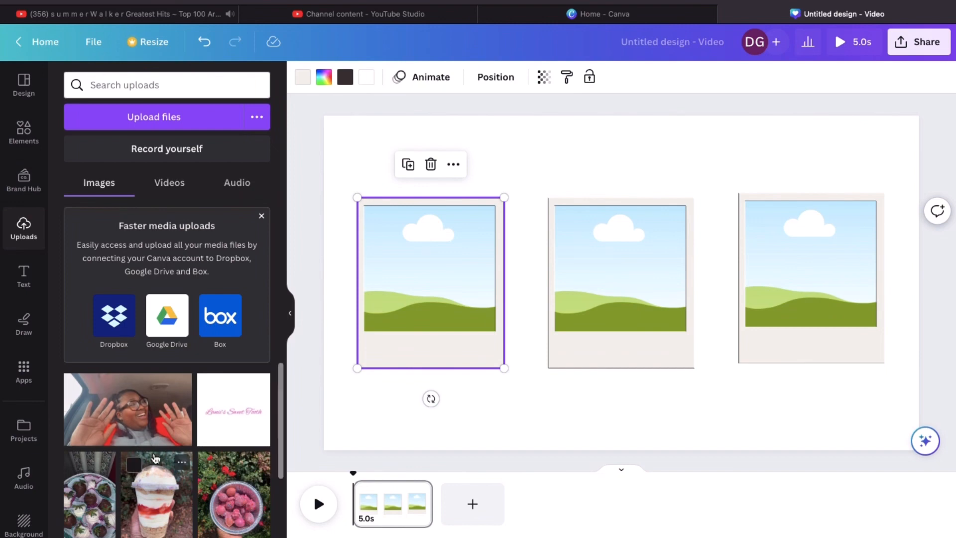
pyautogui.scroll(-5, 155, 458)
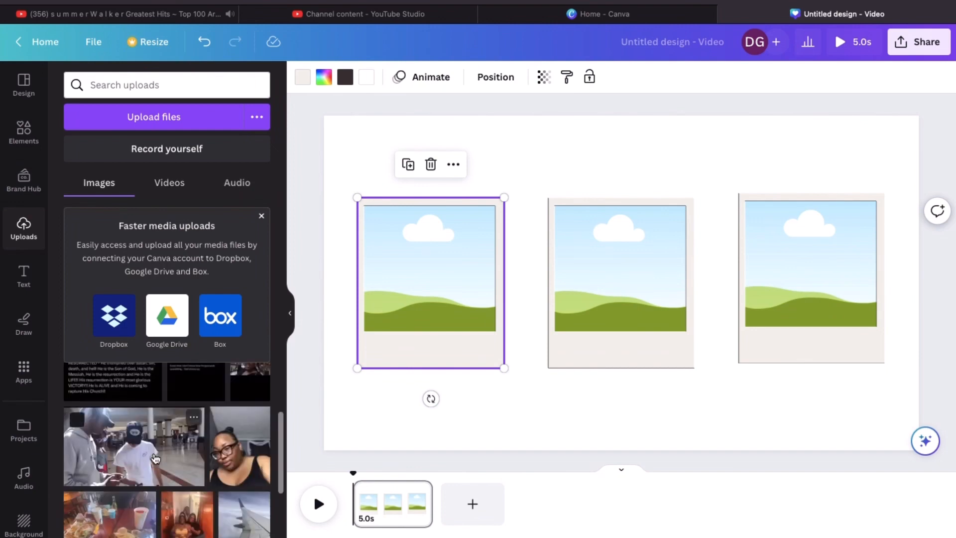
pyautogui.scroll(2, 156, 458)
pyautogui.scroll(2, 156, 458)
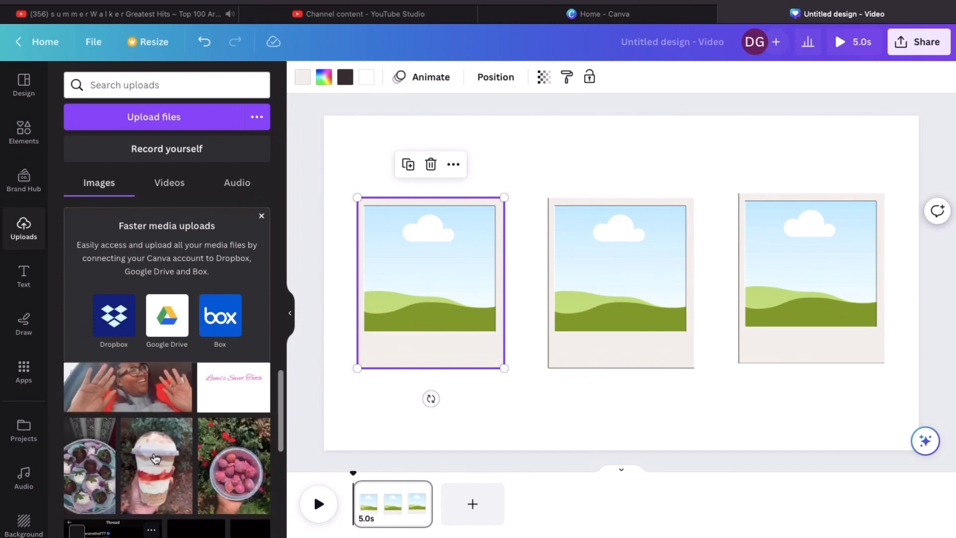
pyautogui.scroll(1, 268, 232)
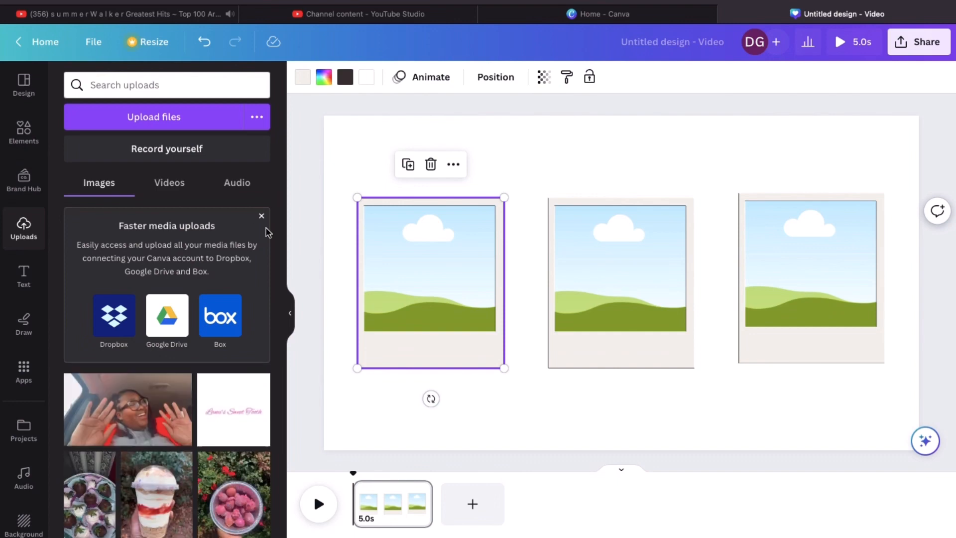
pyautogui.click(261, 217)
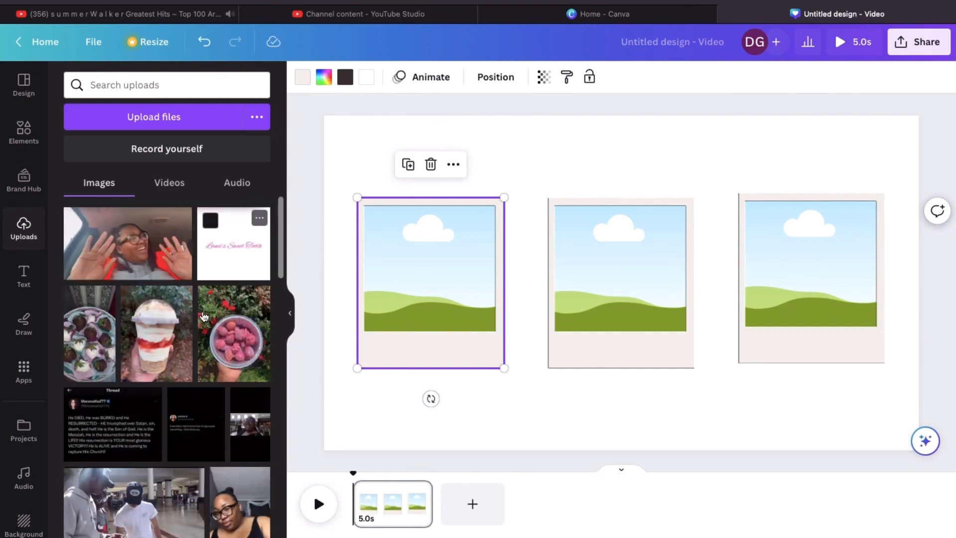
pyautogui.scroll(-10, 209, 339)
pyautogui.scroll(-10, 215, 365)
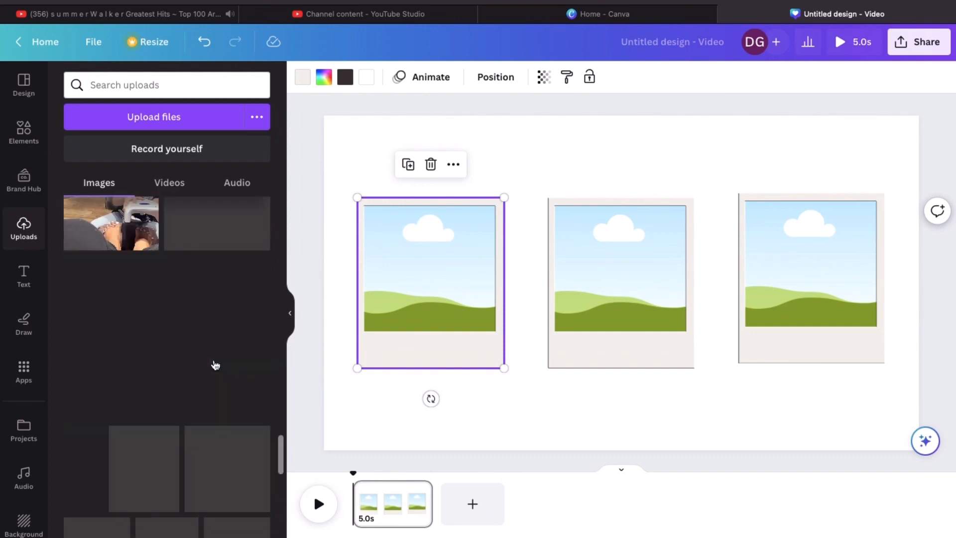
pyautogui.scroll(-5, 216, 365)
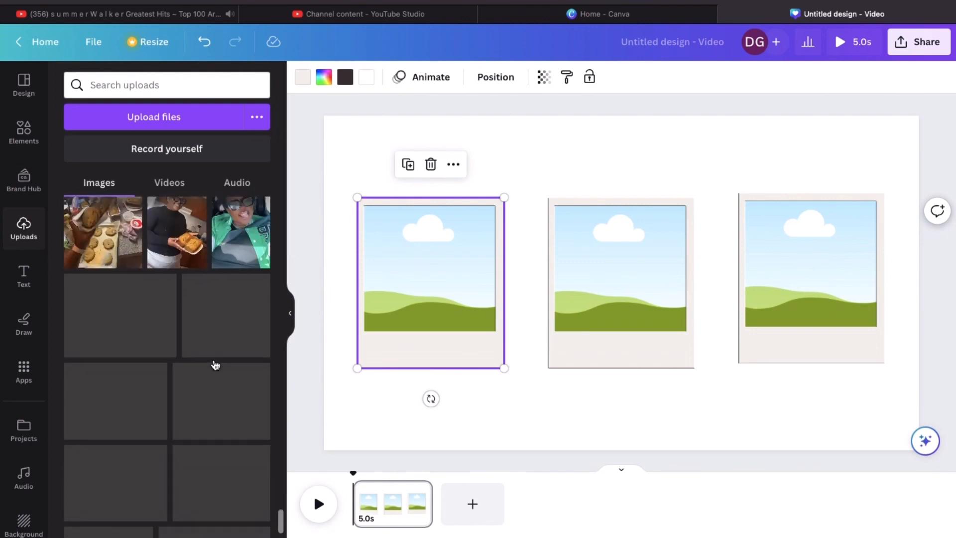
pyautogui.scroll(-1, 215, 365)
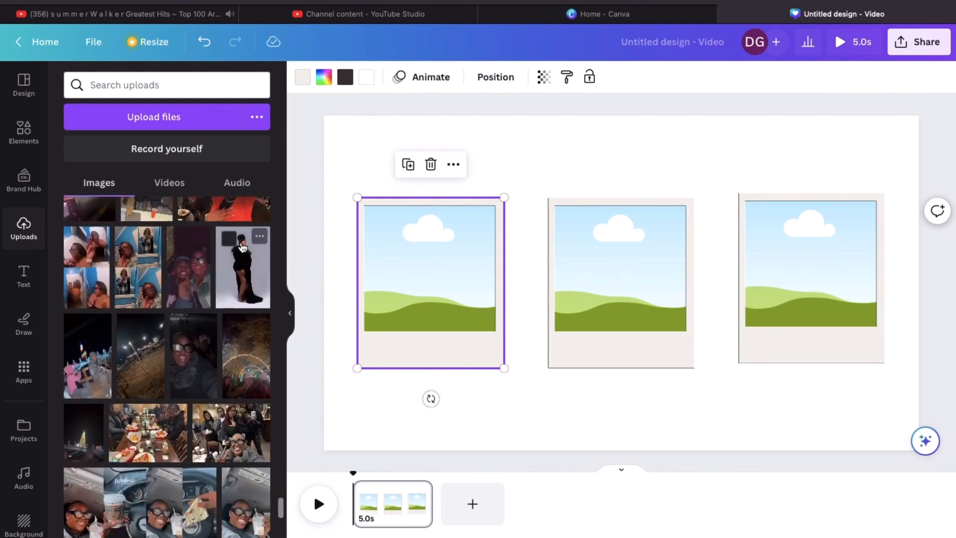
# Drop the black-dress photo into the left polaroid frame, shifted down to show her upper body
pyautogui.click(252, 273)
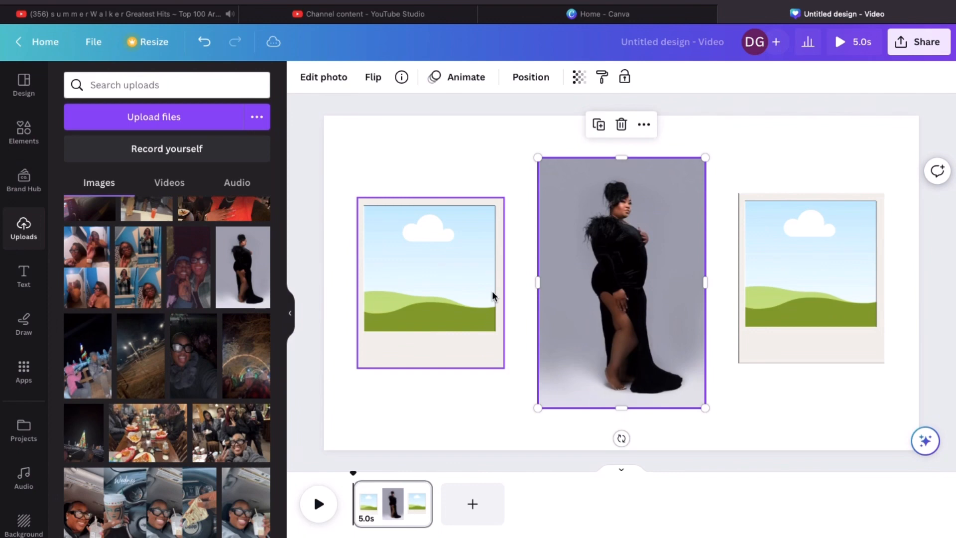
pyautogui.moveTo(657, 250); pyautogui.dragTo(459, 268)
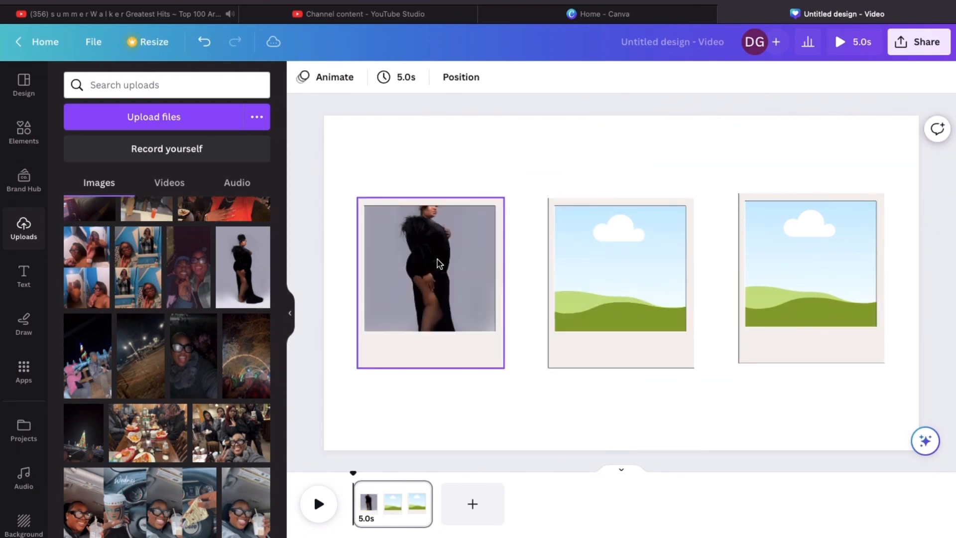
pyautogui.doubleClick(420, 257)
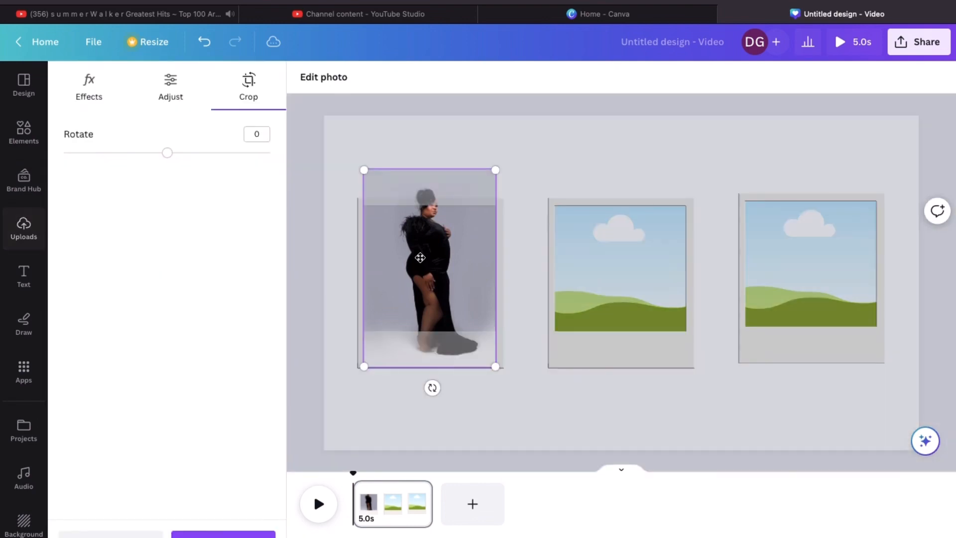
pyautogui.moveTo(420, 258); pyautogui.dragTo(427, 283)
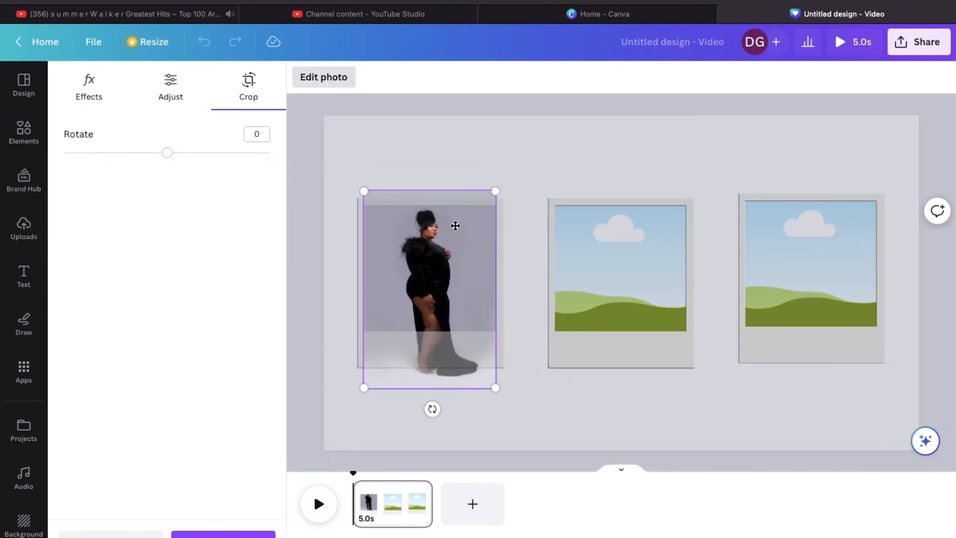
pyautogui.click(551, 399)
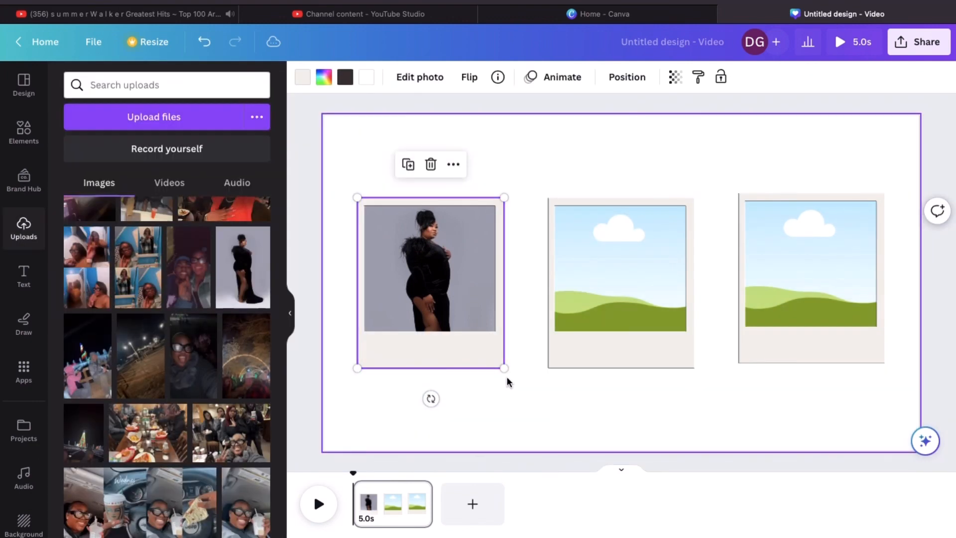
pyautogui.click(533, 402)
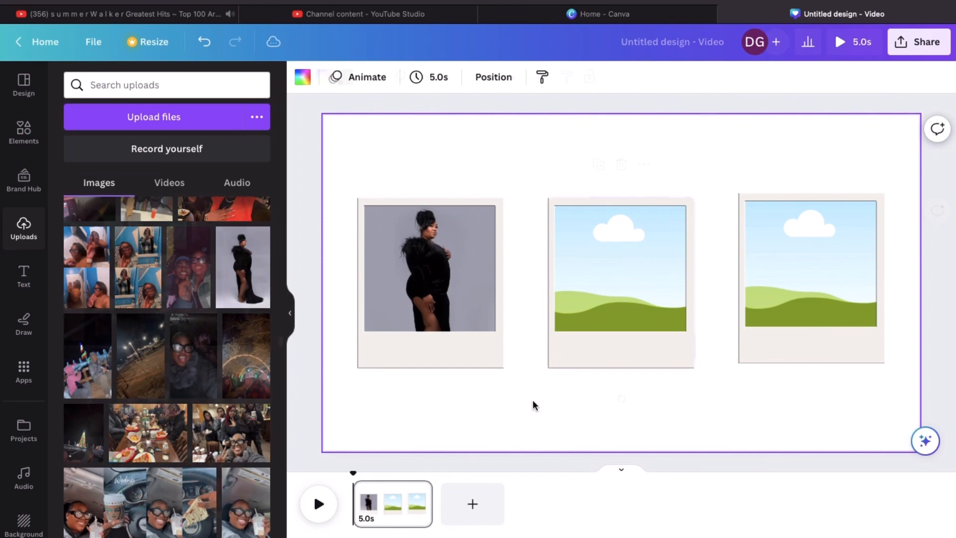
pyautogui.click(628, 362)
pyautogui.scroll(-3, 245, 263)
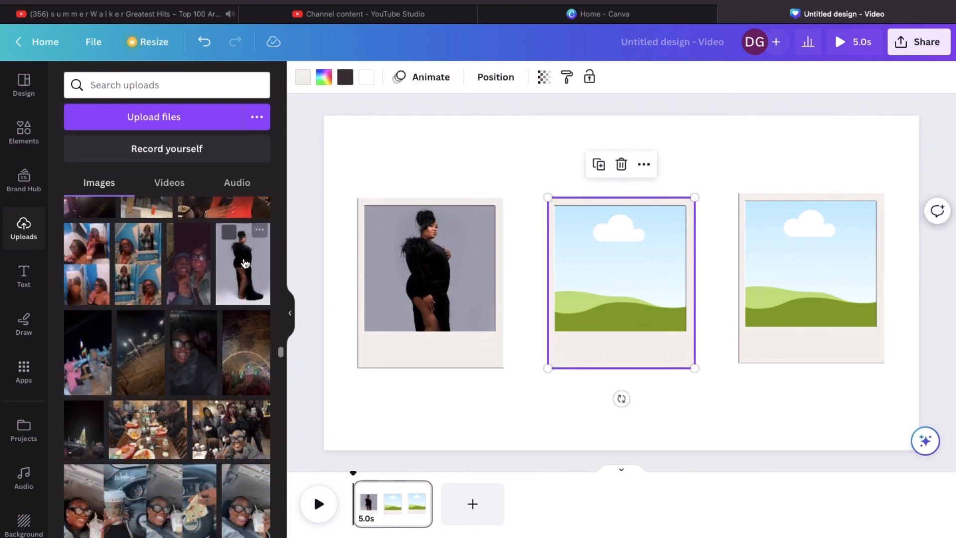
# Duplicate the black-dress photo into the right polaroid frame and shift it down
pyautogui.click(244, 263)
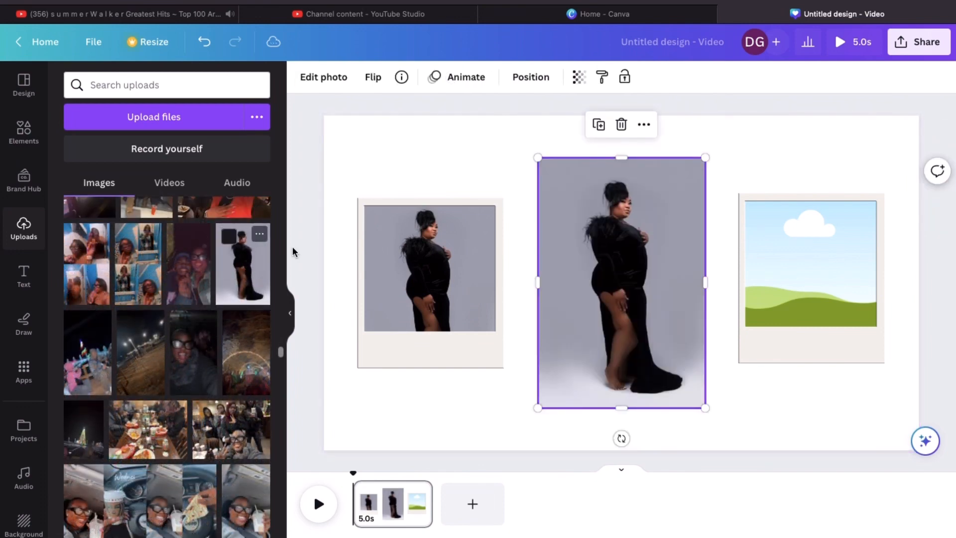
pyautogui.click(601, 125)
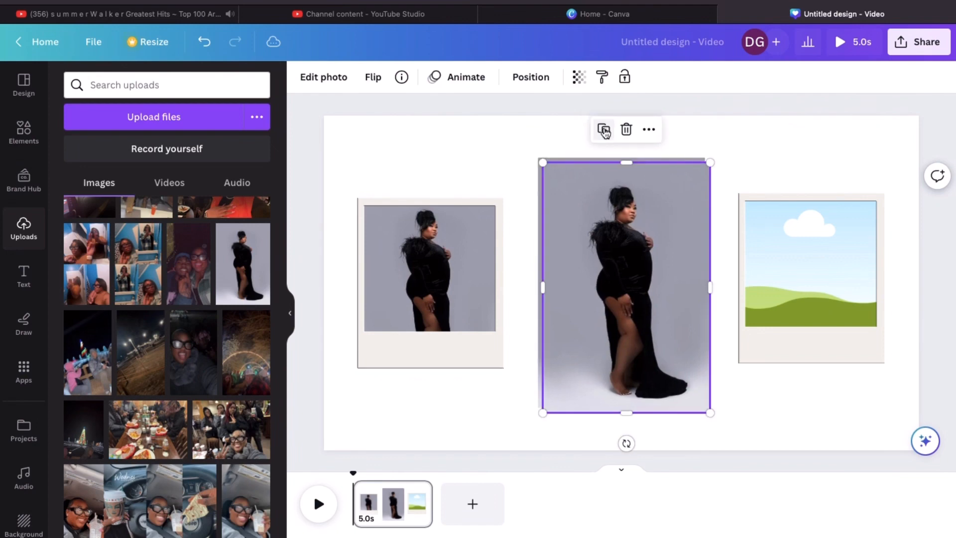
pyautogui.moveTo(654, 233); pyautogui.dragTo(785, 245)
pyautogui.click(797, 249)
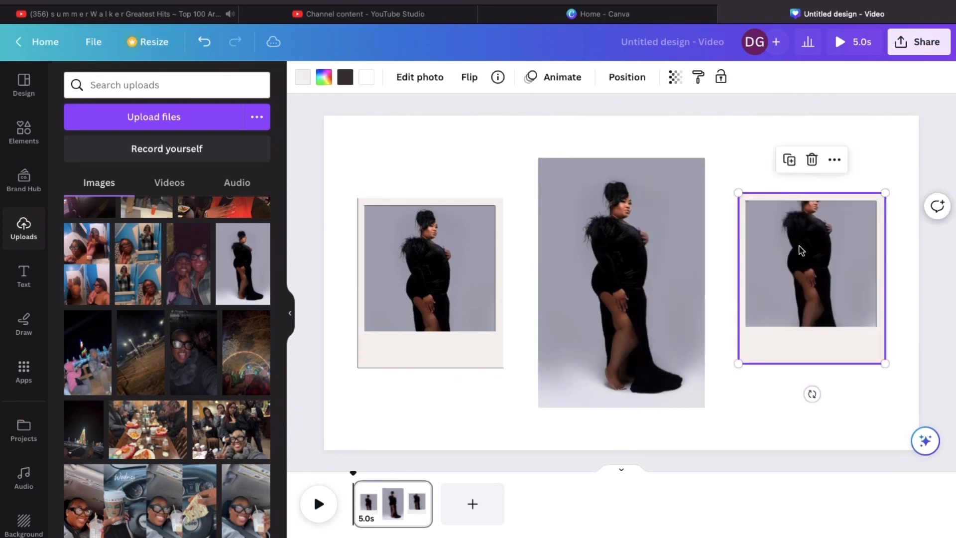
pyautogui.doubleClick(802, 251)
pyautogui.moveTo(808, 236); pyautogui.dragTo(807, 269)
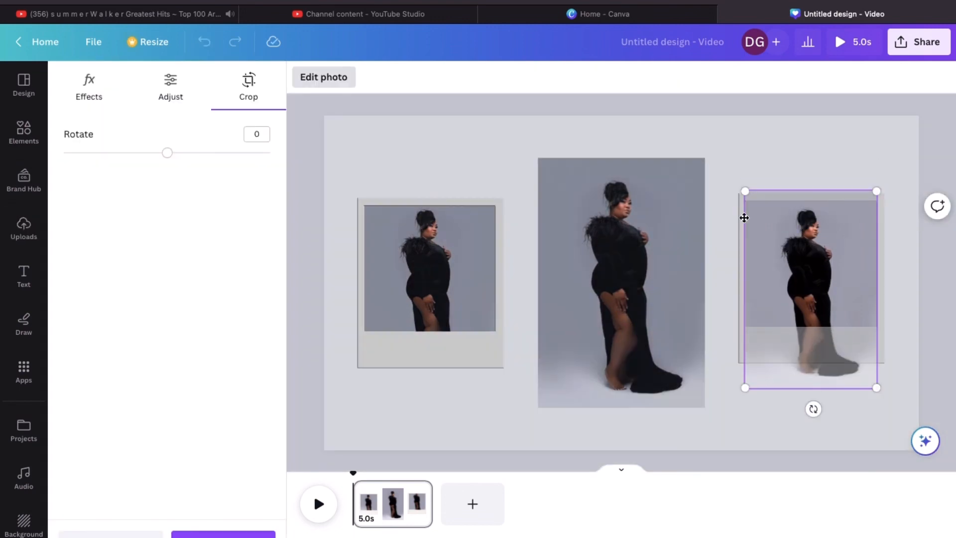
pyautogui.click(728, 147)
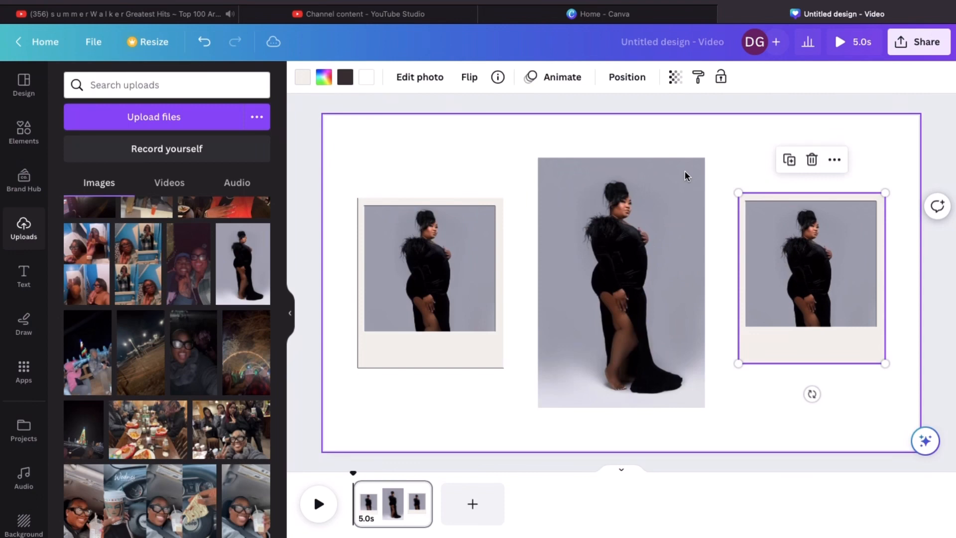
# Drop the photo into the middle polaroid frame and shift it down to fit the figure
pyautogui.moveTo(627, 248); pyautogui.dragTo(614, 269)
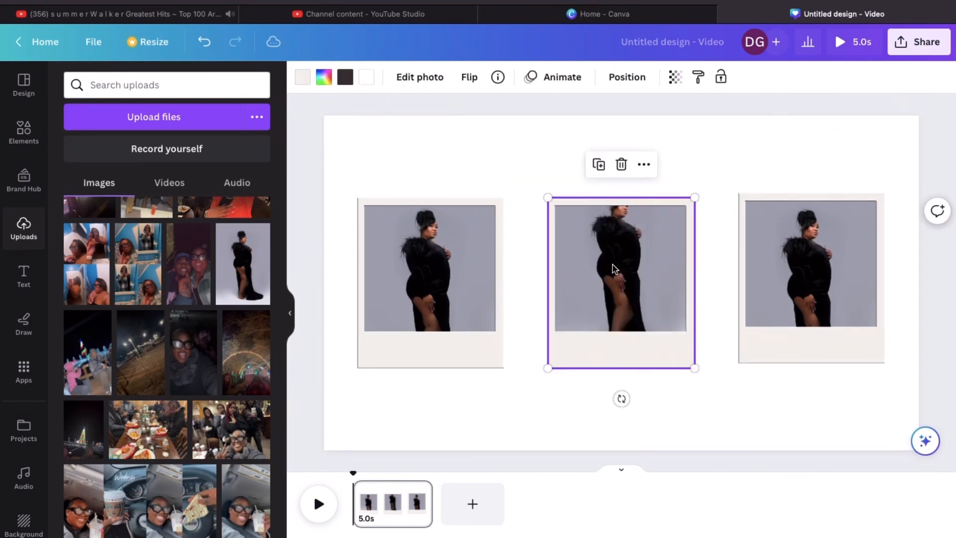
pyautogui.doubleClick(614, 269)
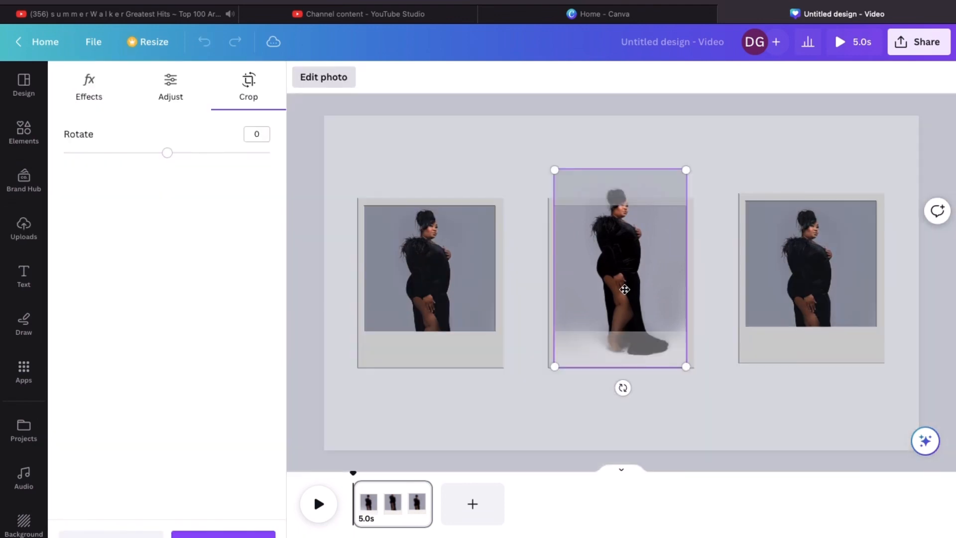
pyautogui.moveTo(616, 253); pyautogui.dragTo(617, 275)
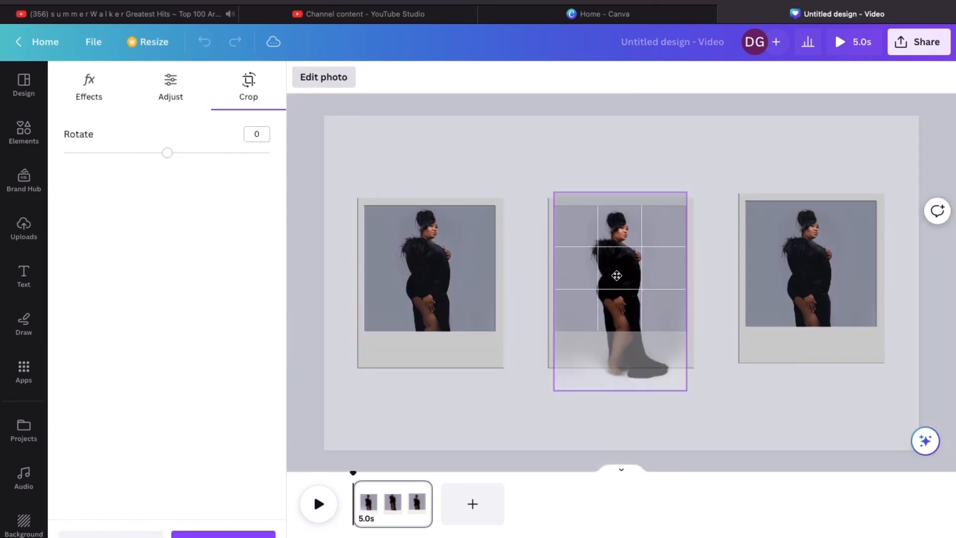
pyautogui.click(524, 386)
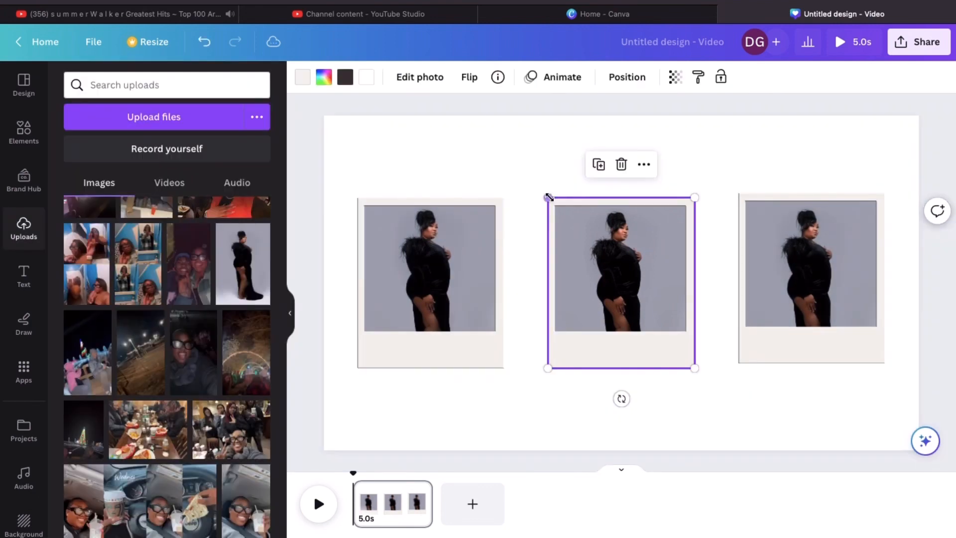
# Drag the middle polaroid's corners outward to enlarge it, then re-centre it between the side frames
pyautogui.moveTo(549, 196); pyautogui.dragTo(524, 170)
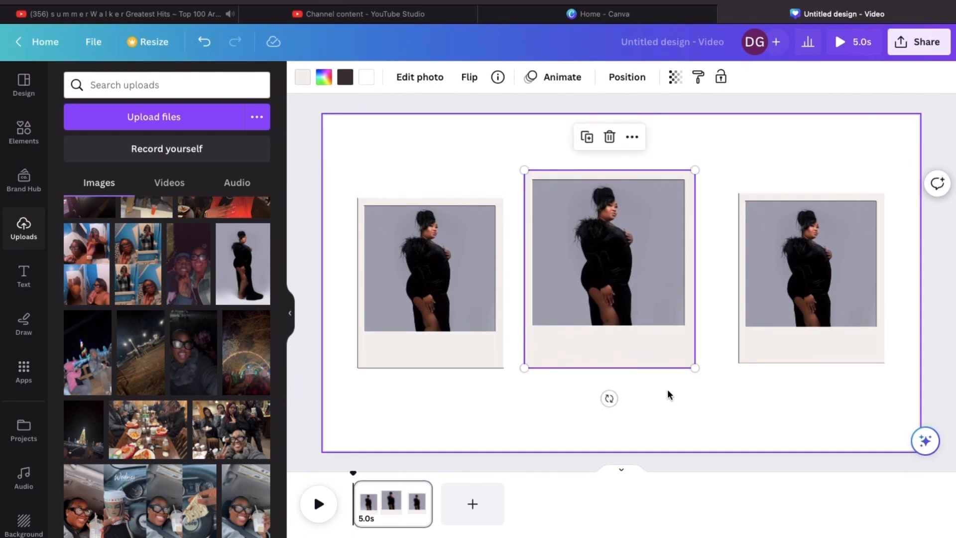
pyautogui.moveTo(694, 369); pyautogui.dragTo(717, 395)
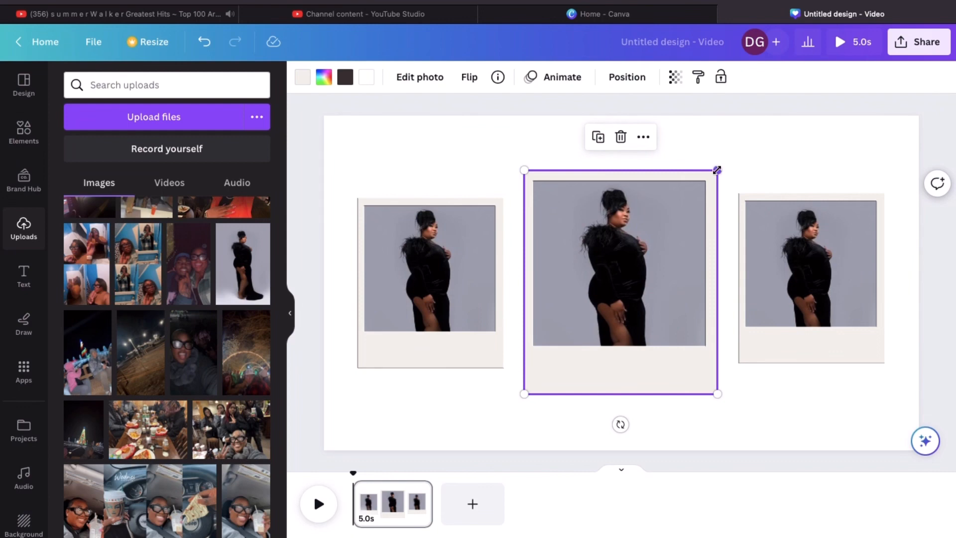
pyautogui.moveTo(718, 170); pyautogui.dragTo(728, 158)
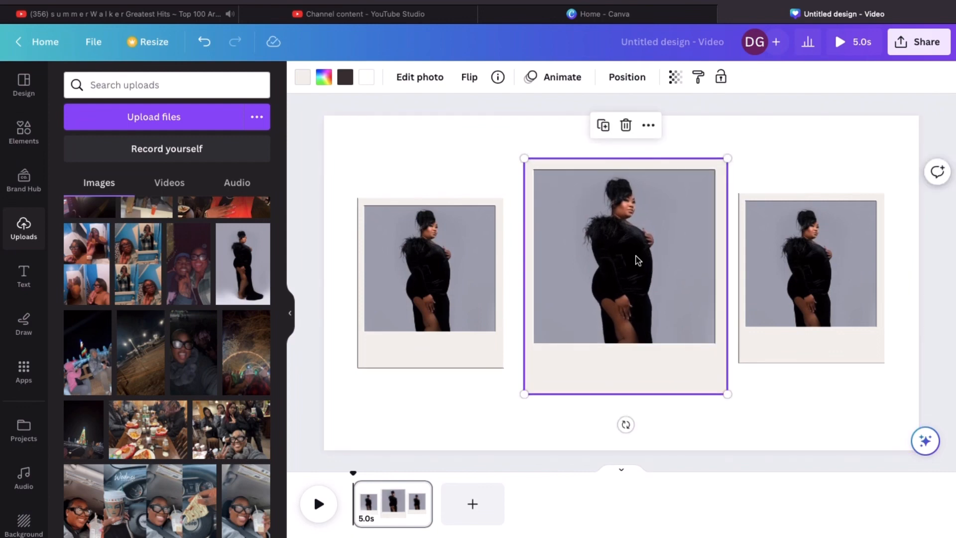
pyautogui.moveTo(638, 260); pyautogui.dragTo(626, 260)
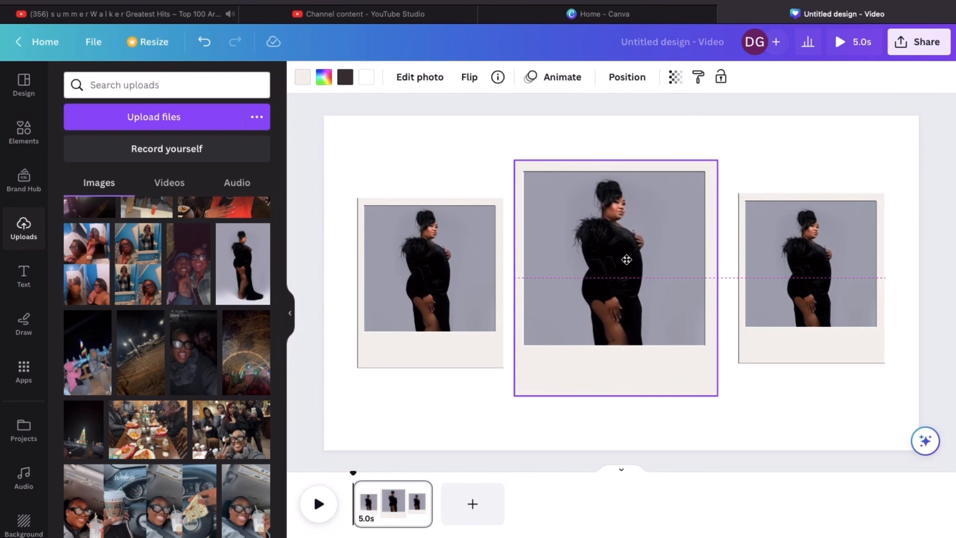
pyautogui.moveTo(627, 259); pyautogui.dragTo(605, 254)
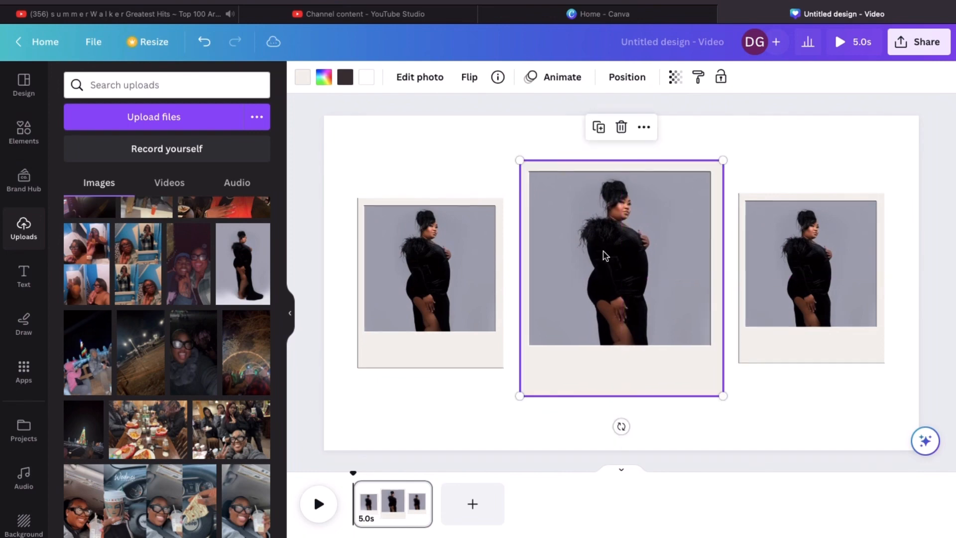
pyautogui.click(791, 419)
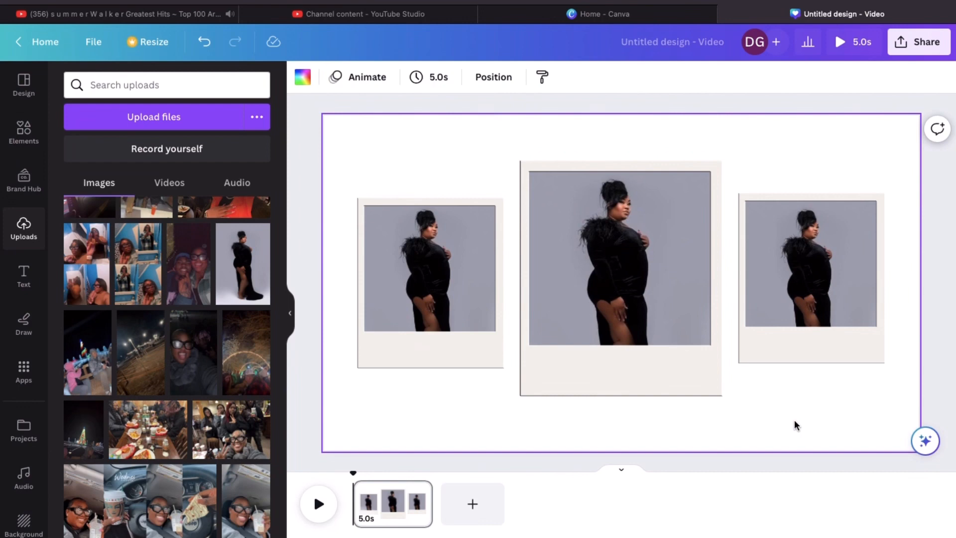
pyautogui.click(597, 378)
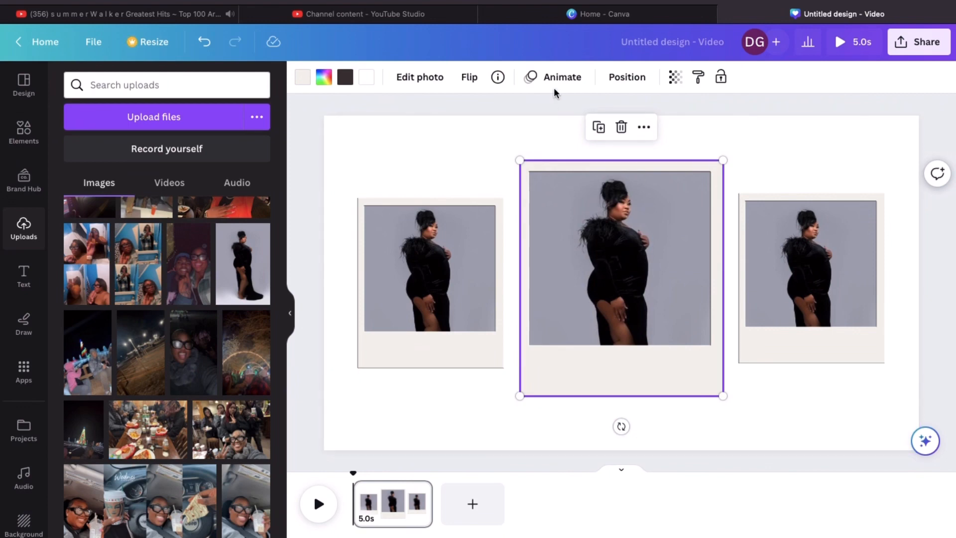
# Replace the polaroid frame search in Elements with a 'black blur' search
pyautogui.click(471, 140)
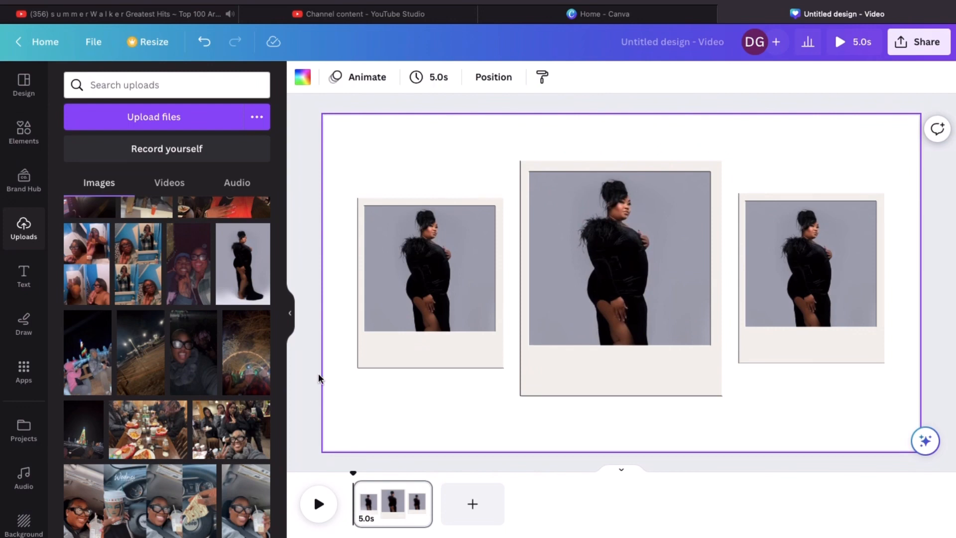
pyautogui.click(24, 143)
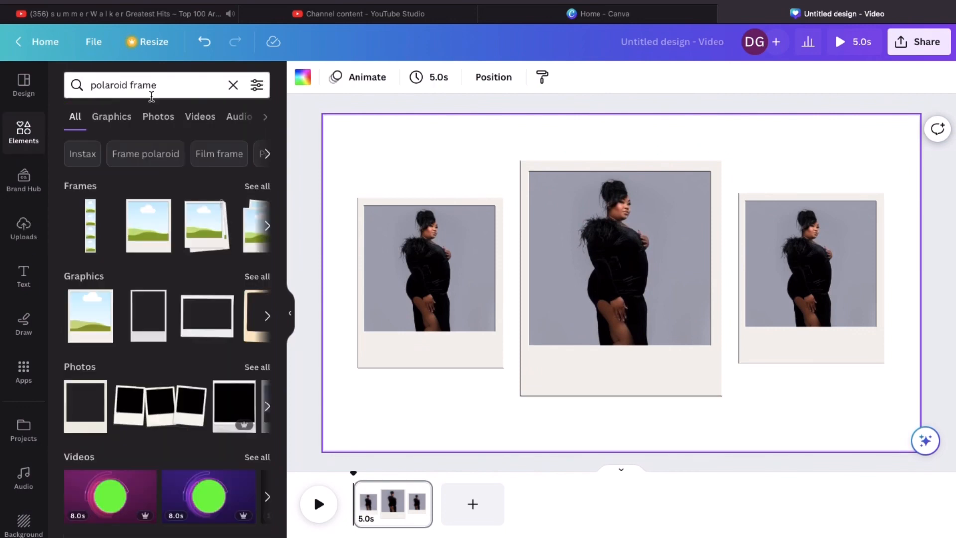
pyautogui.click(232, 85)
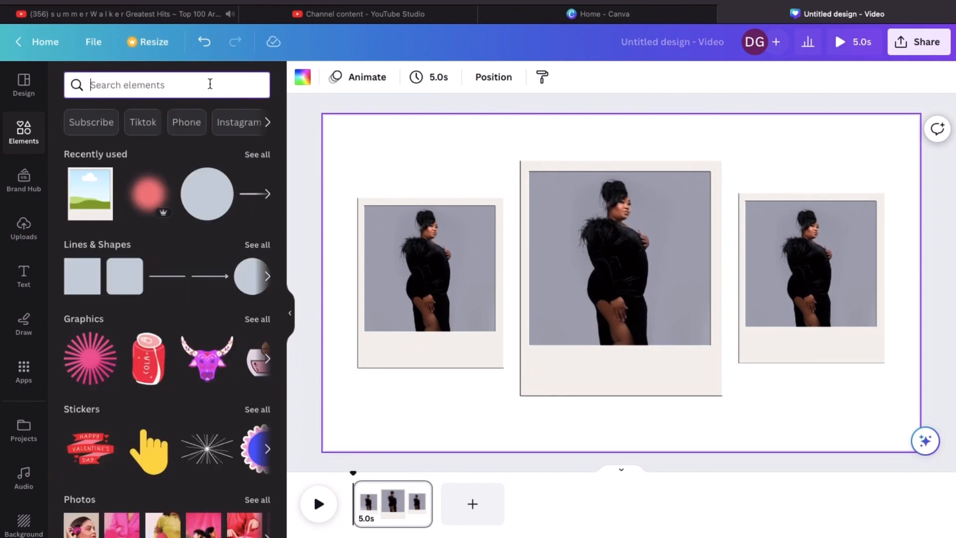
pyautogui.write('bl')
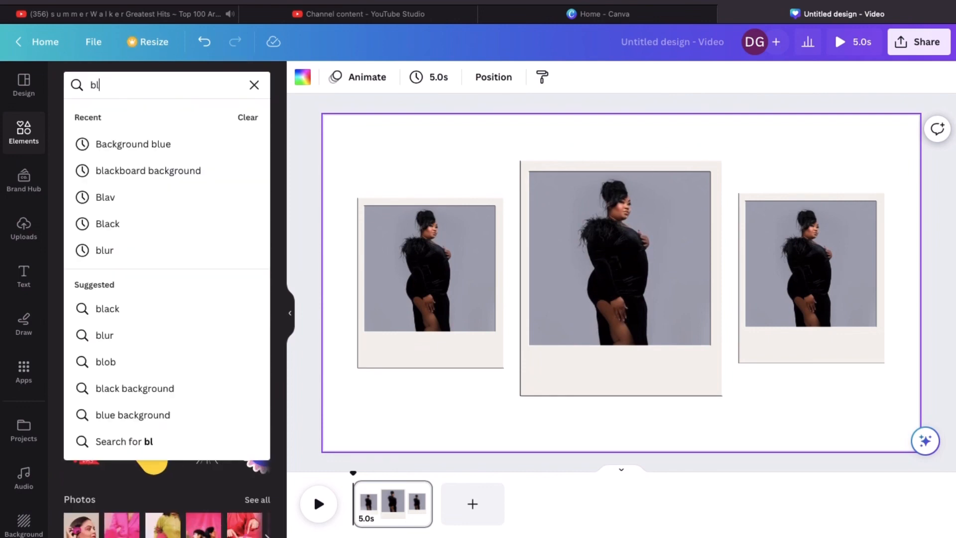
pyautogui.write('ack ')
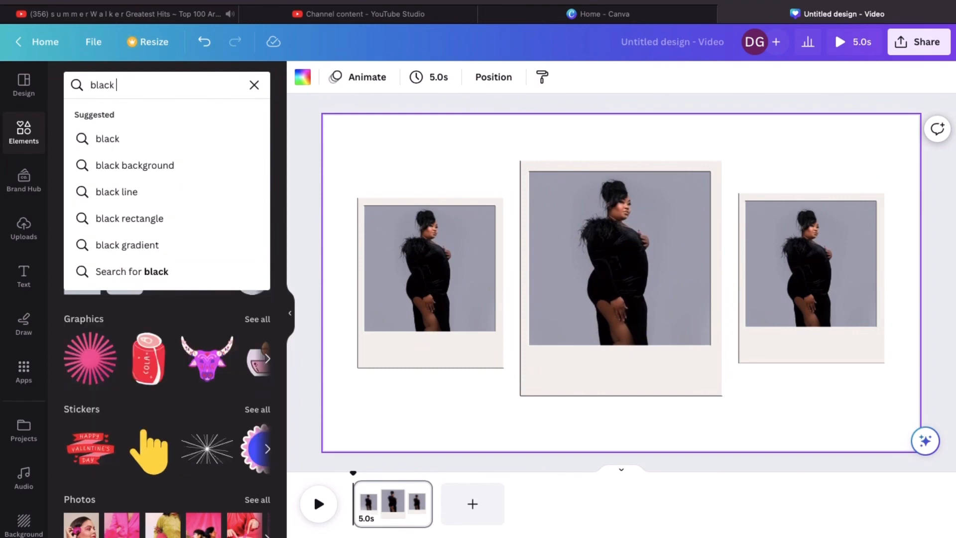
pyautogui.write('bl')
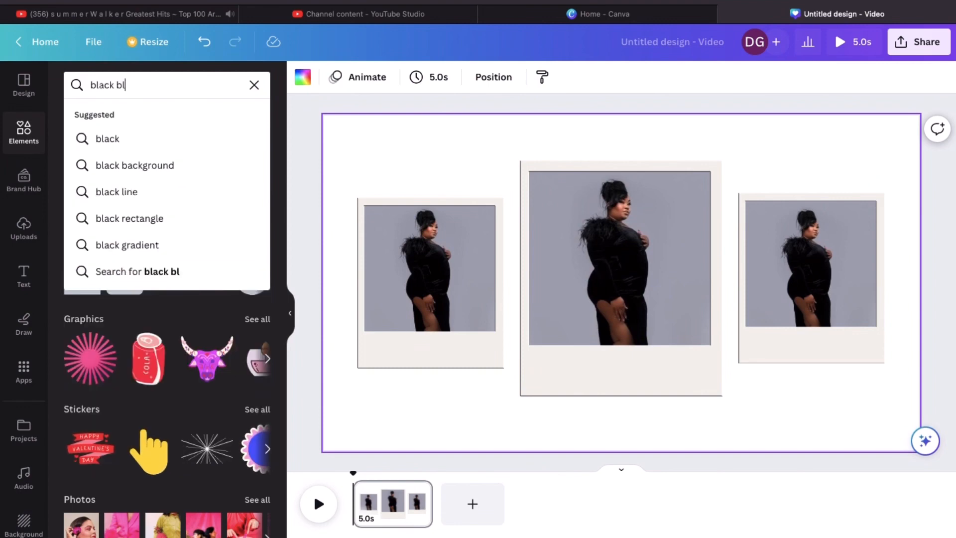
pyautogui.write('u')
pyautogui.click(118, 139)
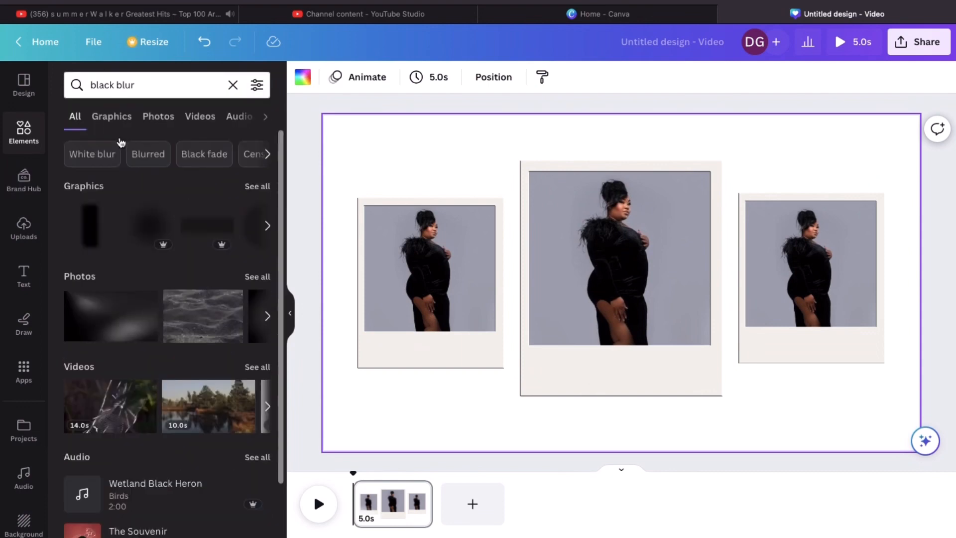
# Add the soft black blur graphic and send it back behind the middle polaroid
pyautogui.click(159, 227)
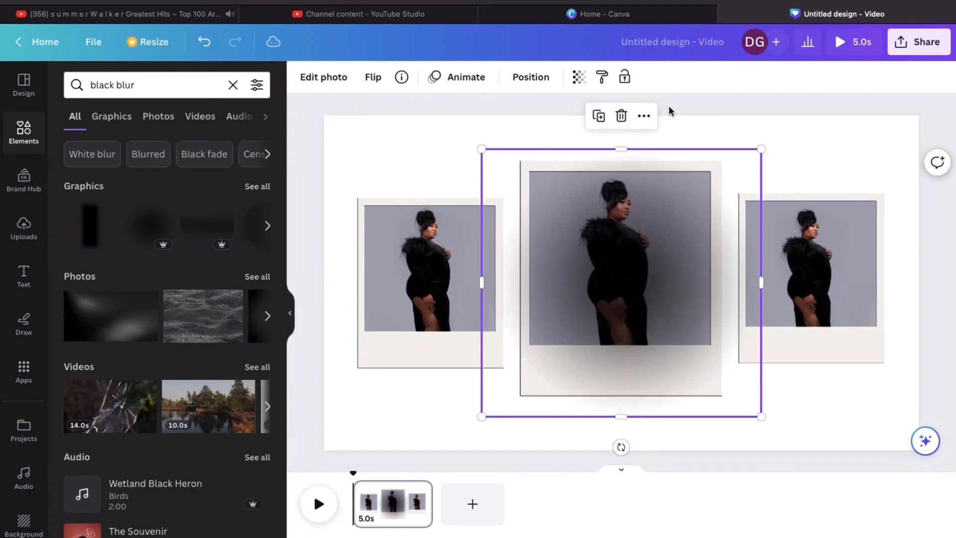
pyautogui.click(545, 80)
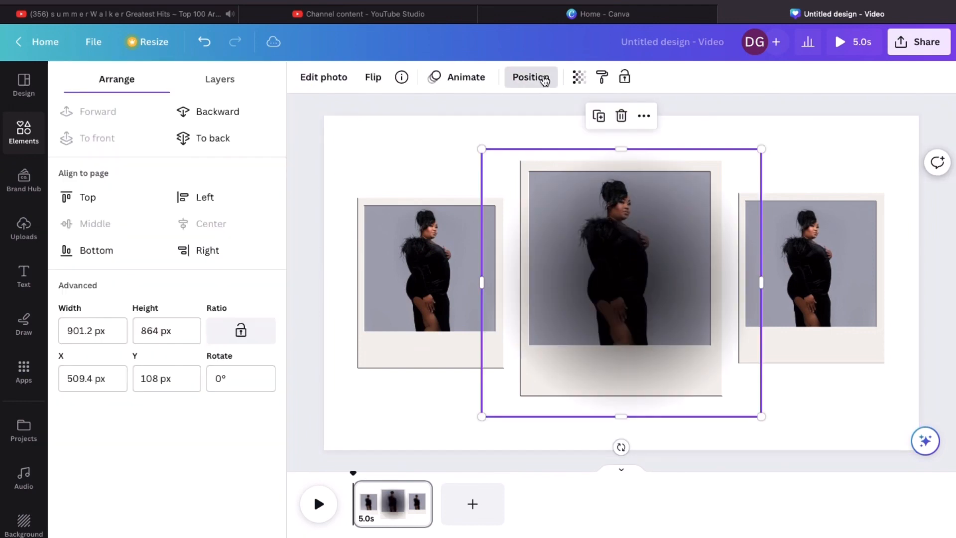
pyautogui.click(222, 116)
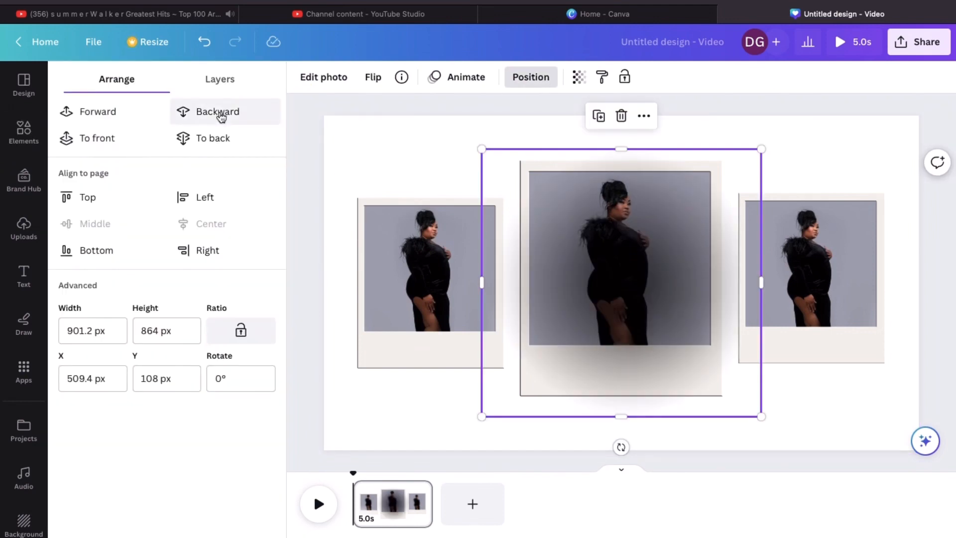
pyautogui.click(221, 116)
pyautogui.click(223, 116)
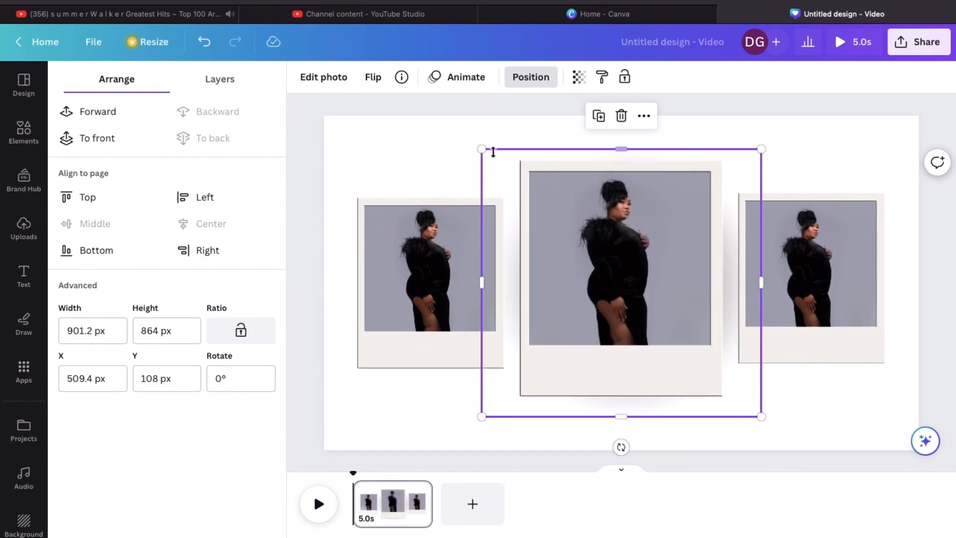
# Enlarge the blur into a shadow, then add the dark blurred photo to the page
pyautogui.moveTo(481, 149); pyautogui.dragTo(401, 115)
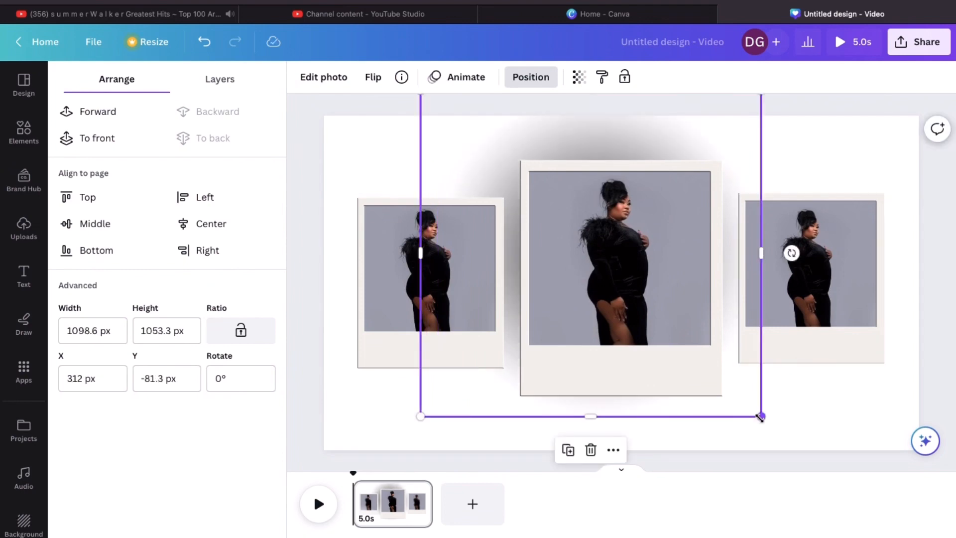
pyautogui.moveTo(760, 418); pyautogui.dragTo(835, 455)
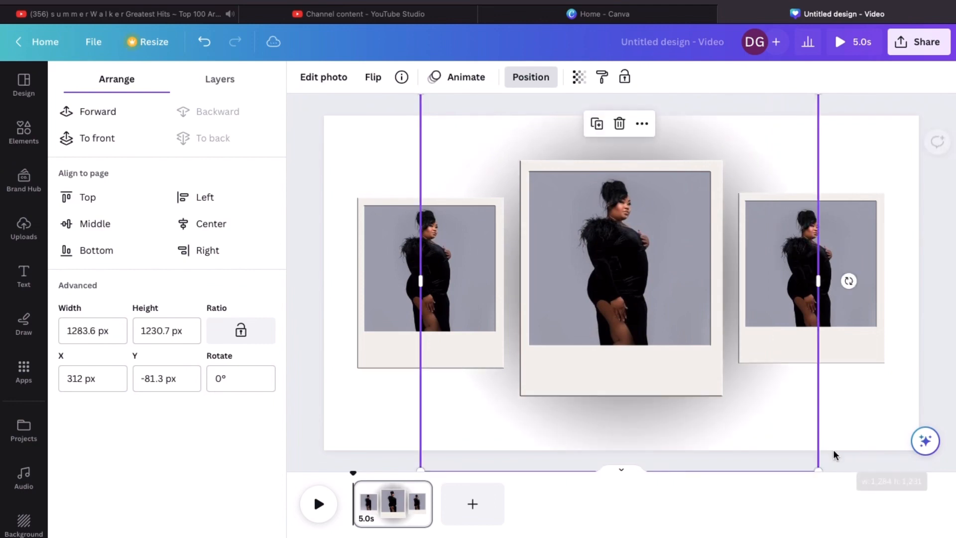
pyautogui.click(883, 419)
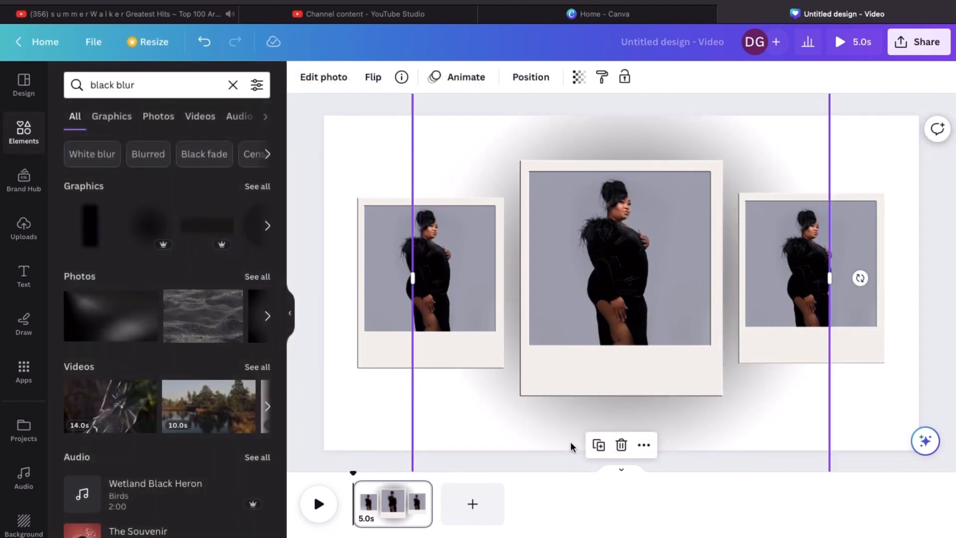
pyautogui.click(128, 332)
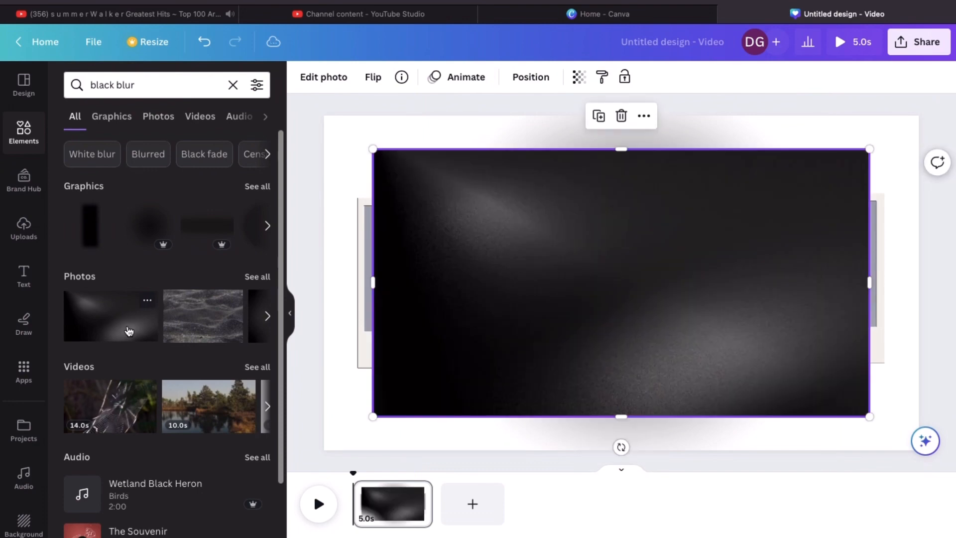
# Send the dark blurred photo behind the frames, stretch it over the page, then delete it
pyautogui.click(536, 82)
pyautogui.click(236, 122)
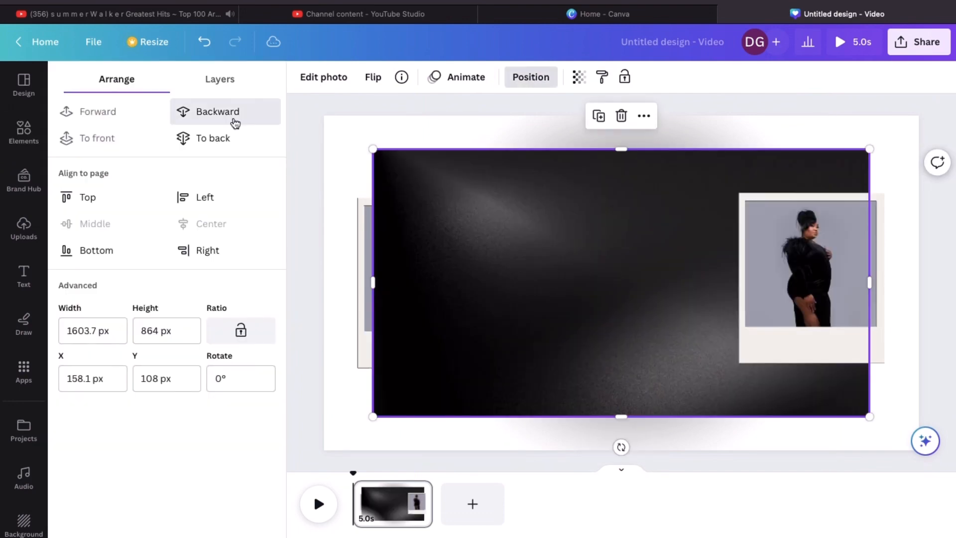
pyautogui.click(235, 122)
pyautogui.click(235, 122)
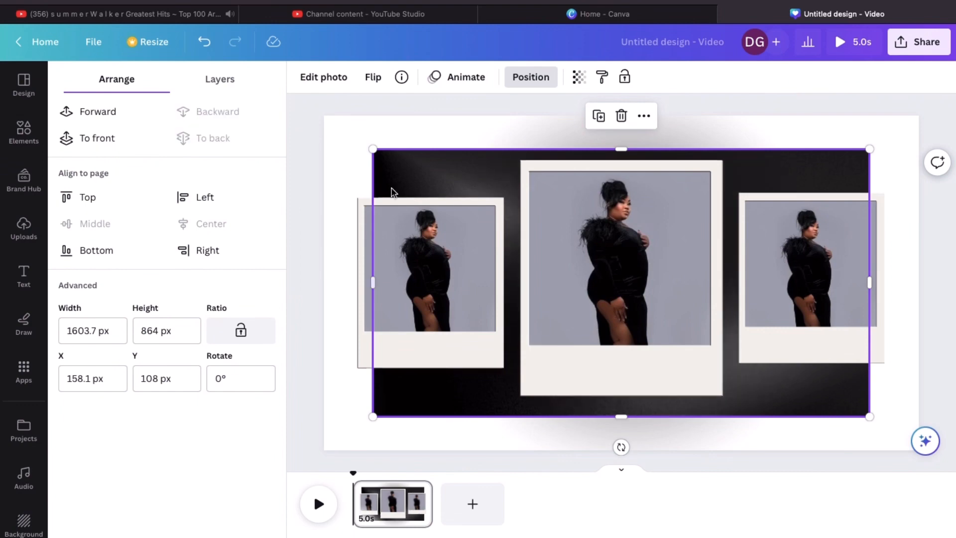
pyautogui.moveTo(373, 149); pyautogui.dragTo(306, 98)
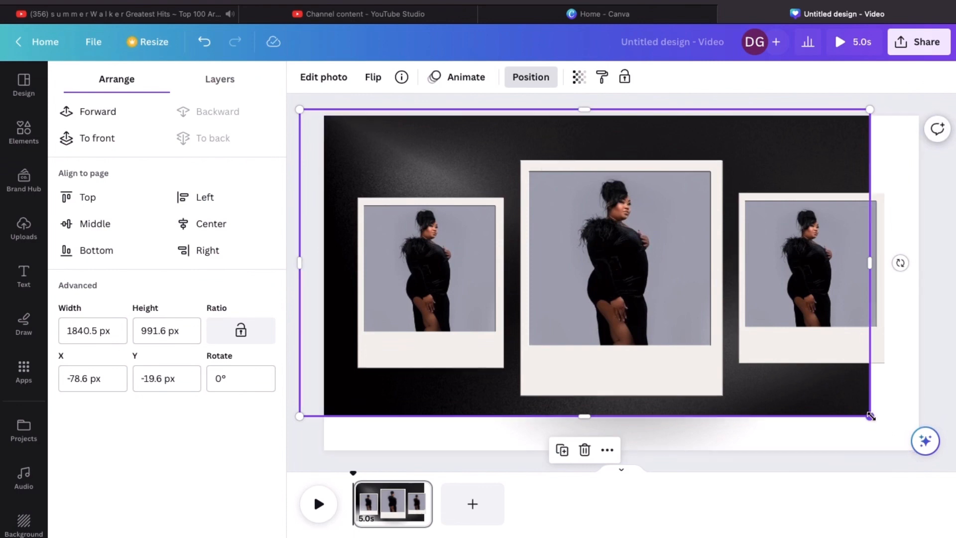
pyautogui.moveTo(871, 417); pyautogui.dragTo(936, 462)
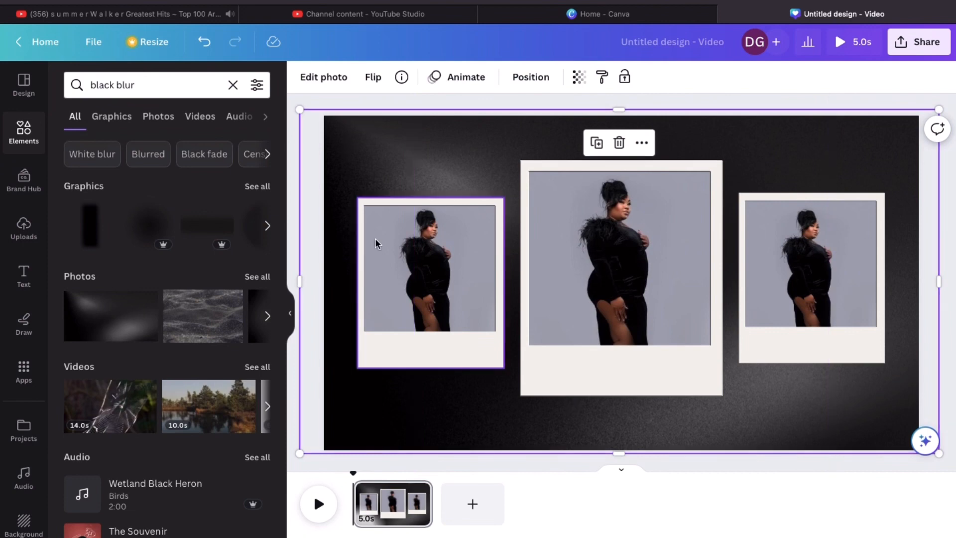
pyautogui.click(619, 144)
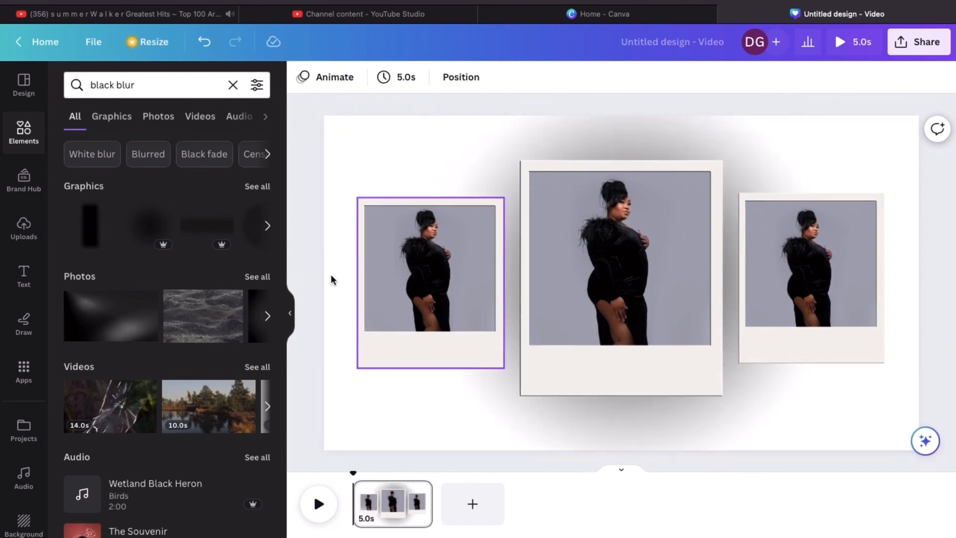
# Add the black glitter sand photo behind the polaroids, stretched to about 1937 × 1291 px
pyautogui.click(217, 323)
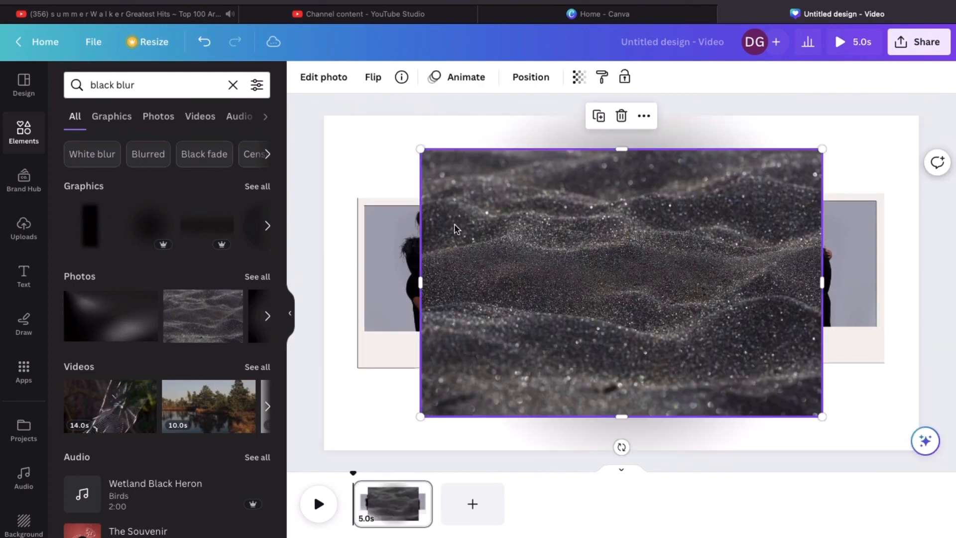
pyautogui.click(547, 77)
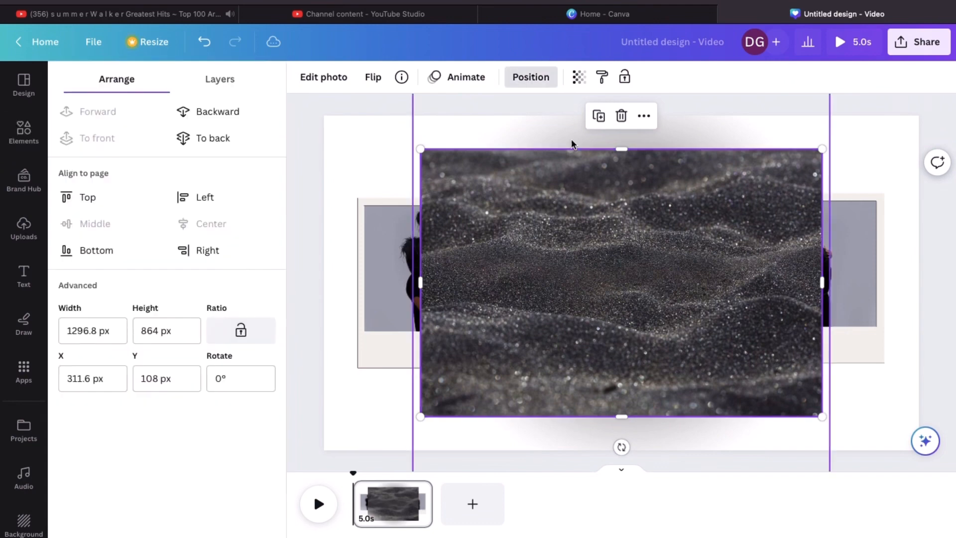
pyautogui.click(541, 83)
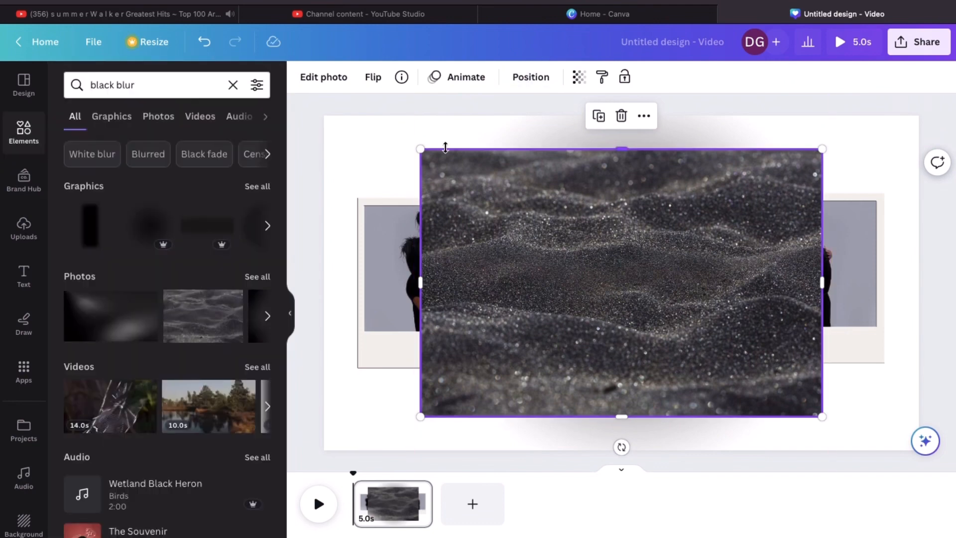
pyautogui.click(534, 81)
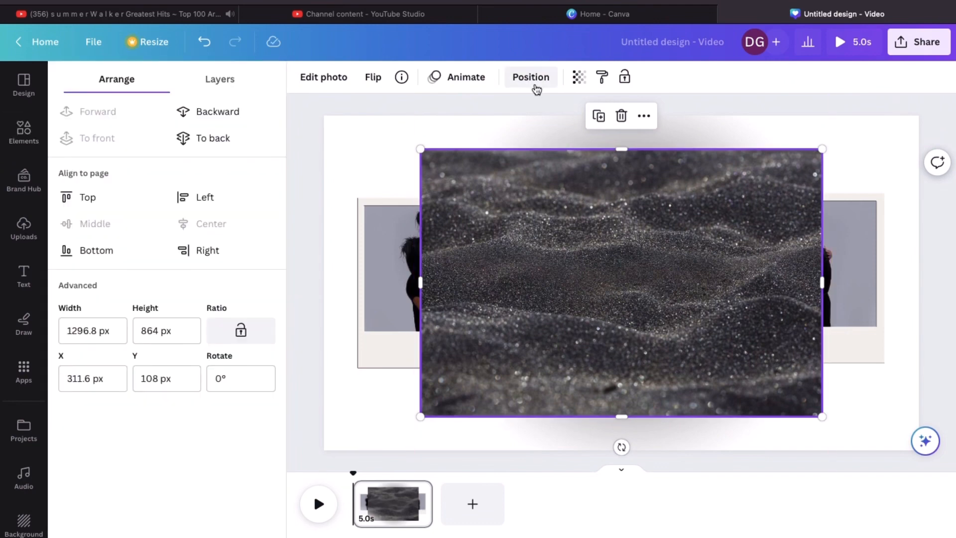
pyautogui.click(187, 115)
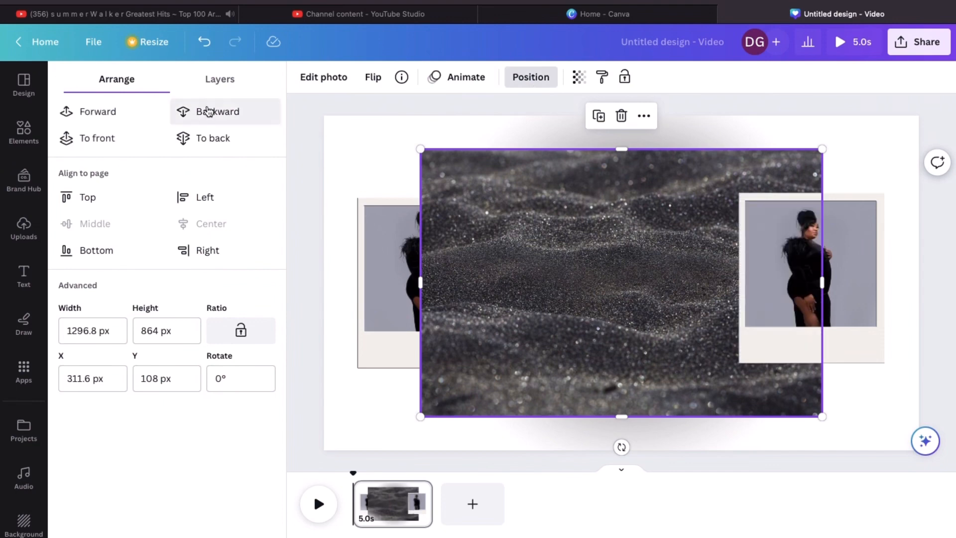
pyautogui.click(208, 111)
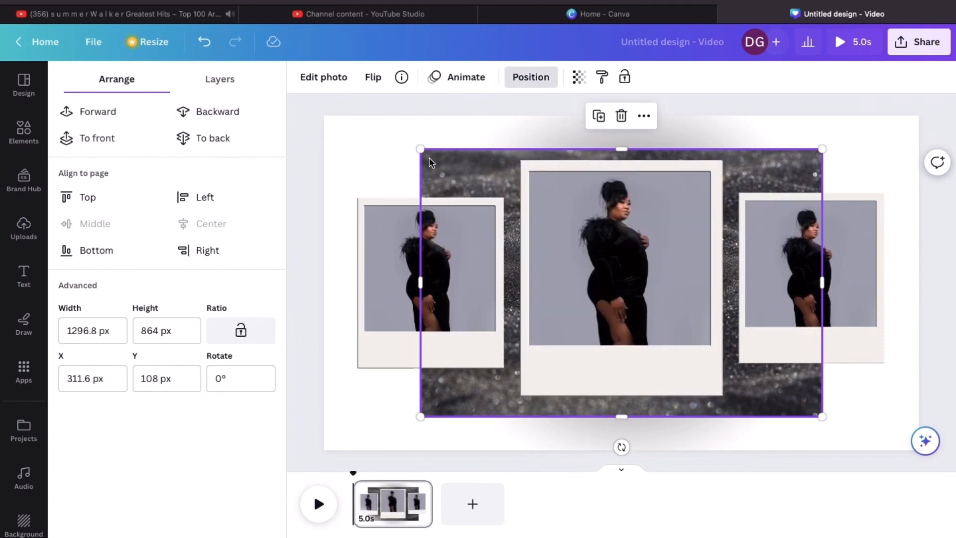
pyautogui.moveTo(421, 149); pyautogui.dragTo(295, 128)
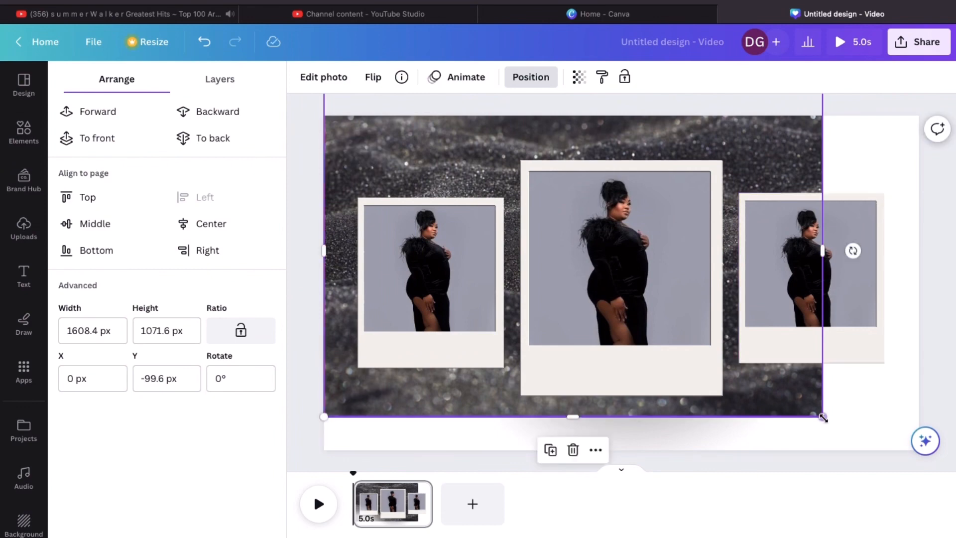
pyautogui.moveTo(823, 418); pyautogui.dragTo(952, 449)
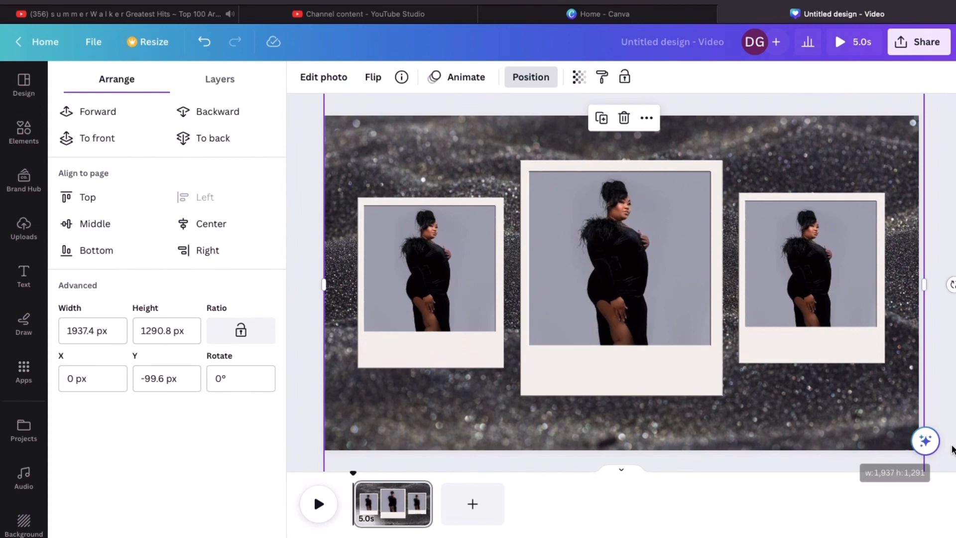
# Set black from Photo colors as the border colour of the left and middle polaroid photos
pyautogui.click(429, 361)
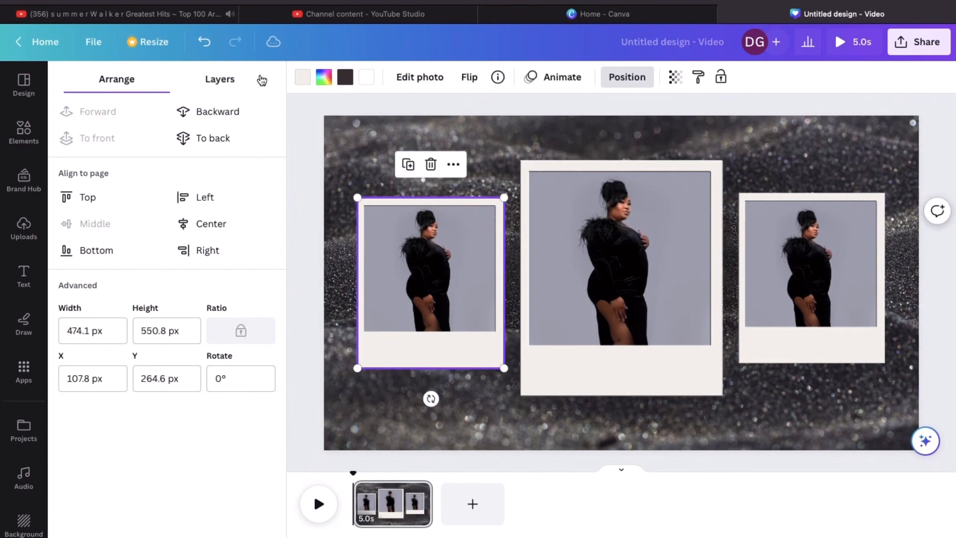
pyautogui.click(367, 77)
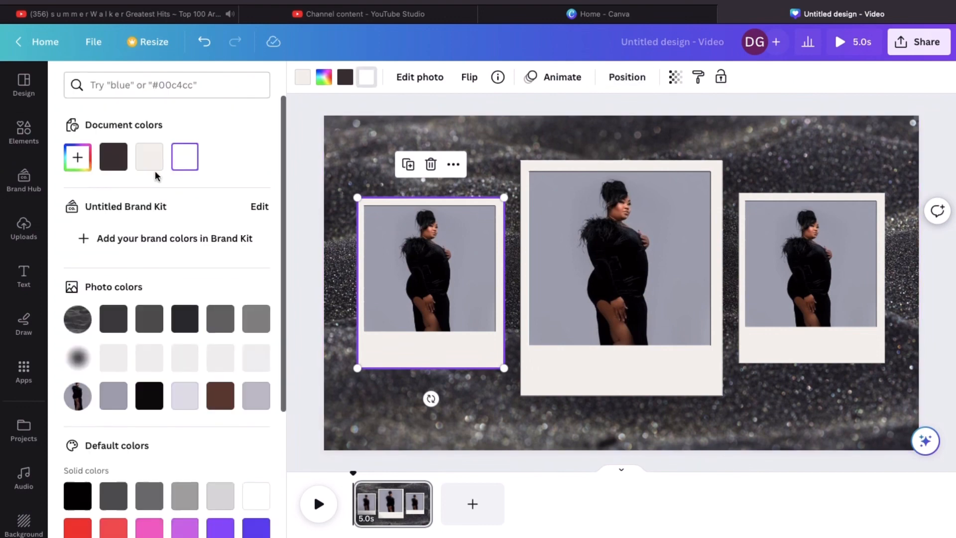
pyautogui.click(150, 396)
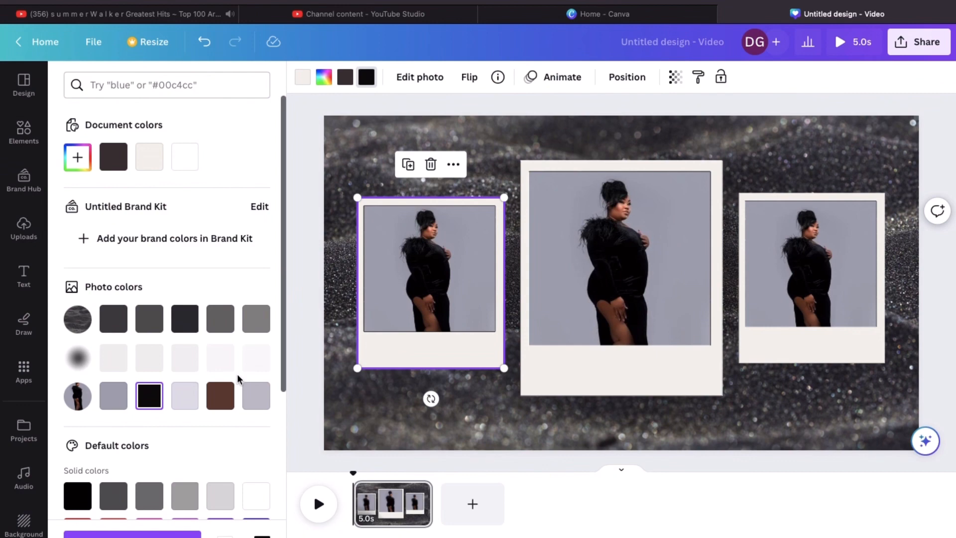
pyautogui.click(229, 394)
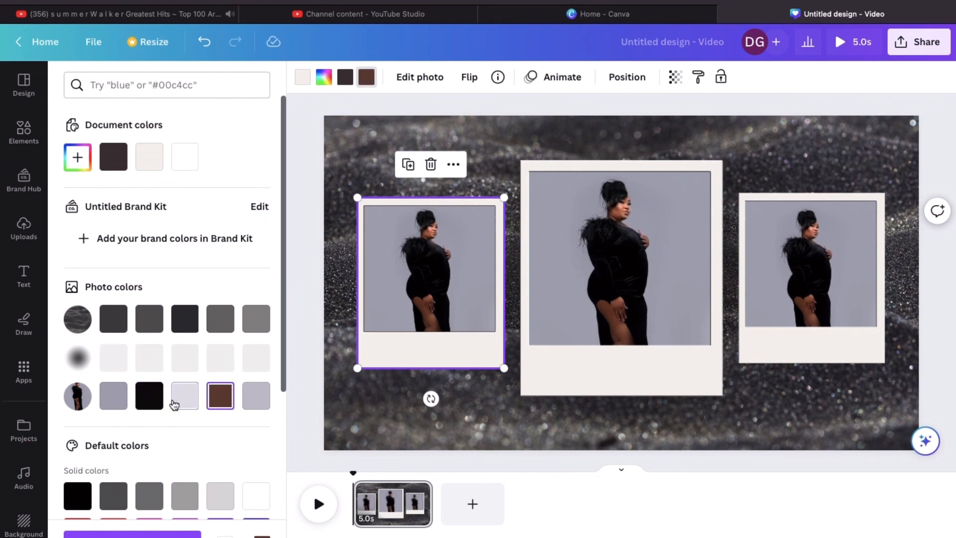
pyautogui.click(149, 396)
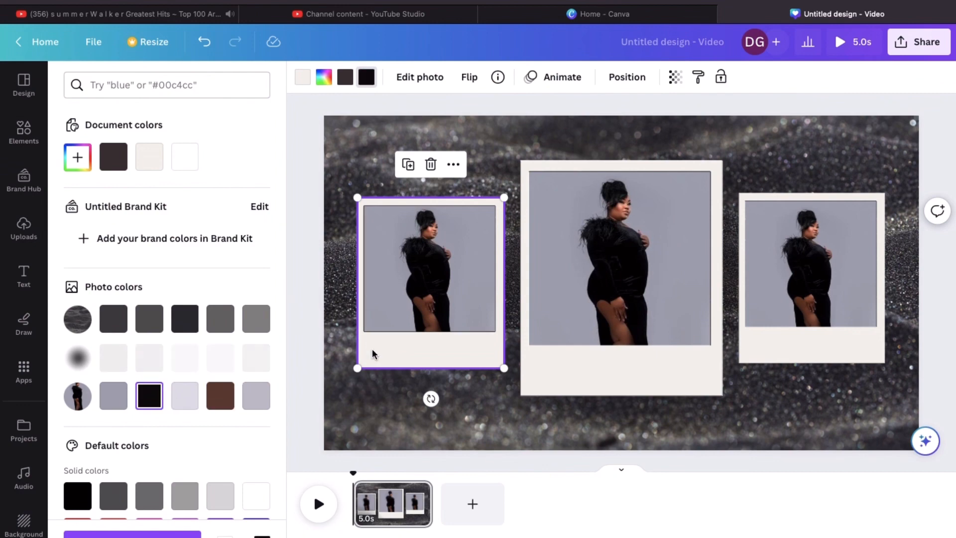
pyautogui.click(625, 374)
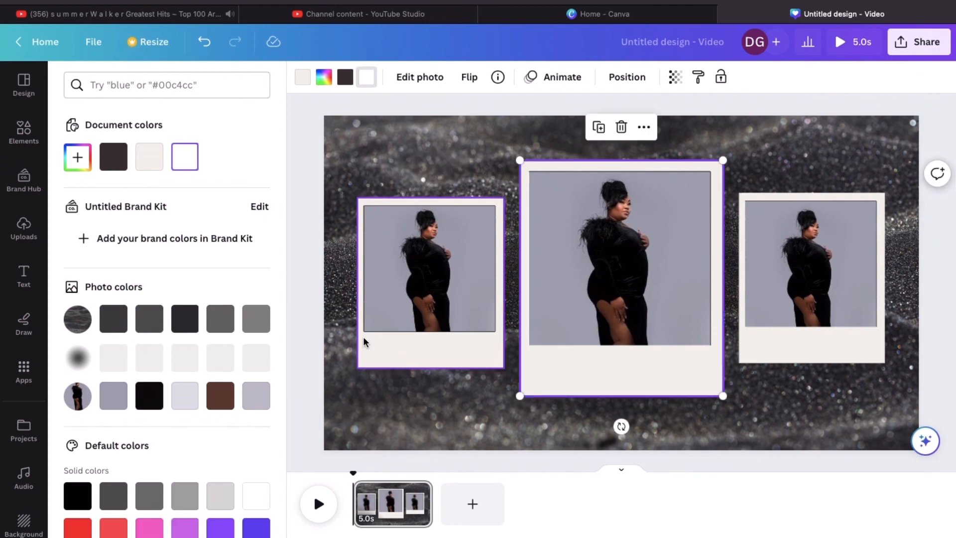
pyautogui.click(154, 396)
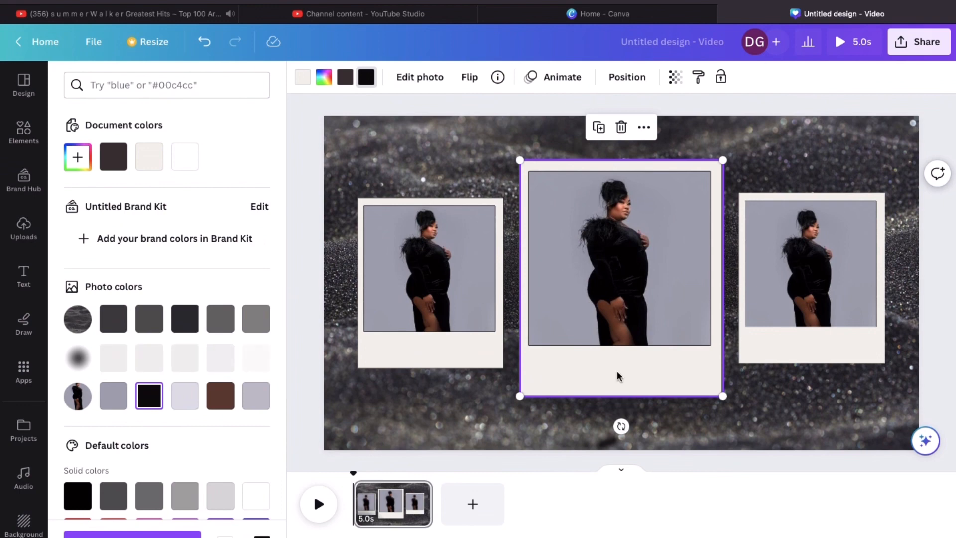
# Enlarge the middle polaroid frame to about 674 × 783 and centre it between the side frames
pyautogui.moveTo(617, 376)
pyautogui.mouseDown()
pyautogui.moveTo(642, 398)
pyautogui.moveTo(617, 376)
pyautogui.mouseUp()
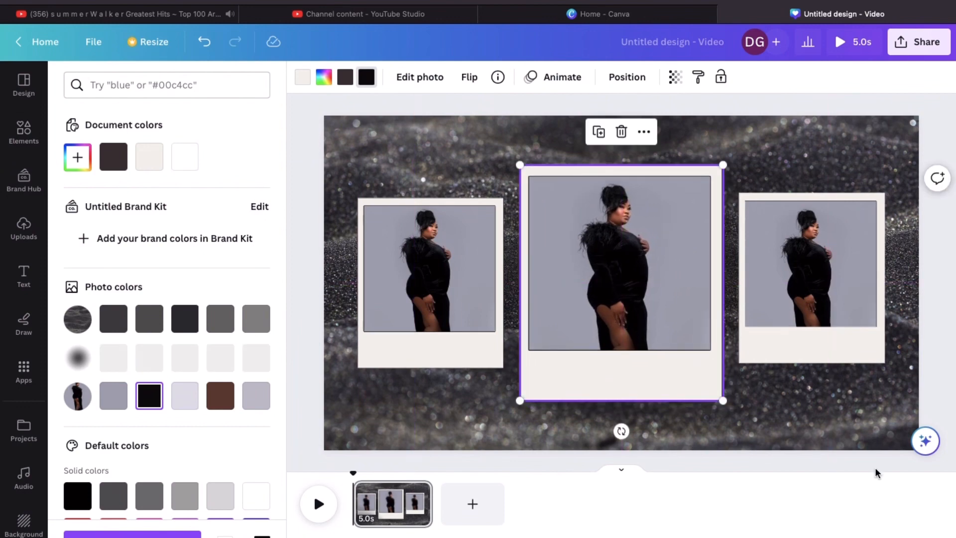
pyautogui.click(876, 469)
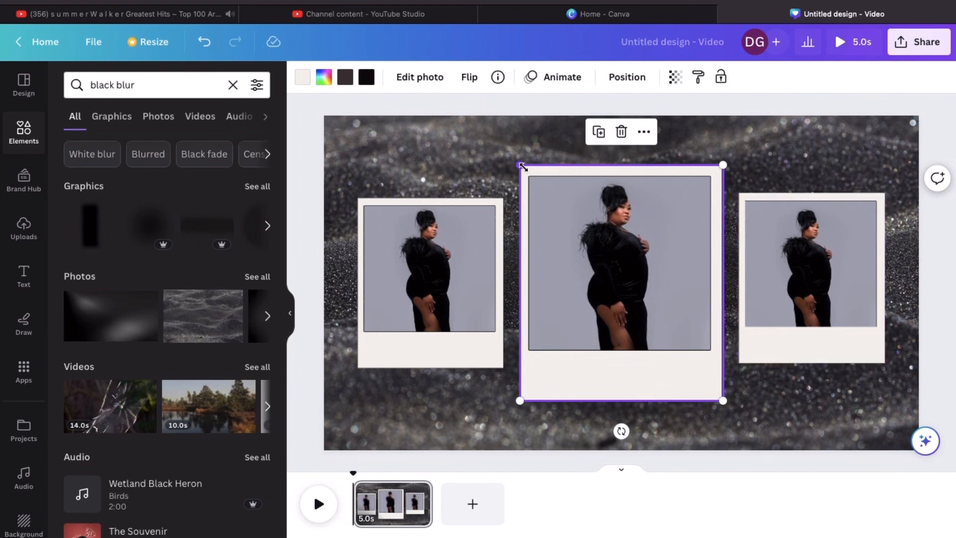
pyautogui.moveTo(523, 166); pyautogui.dragTo(521, 159)
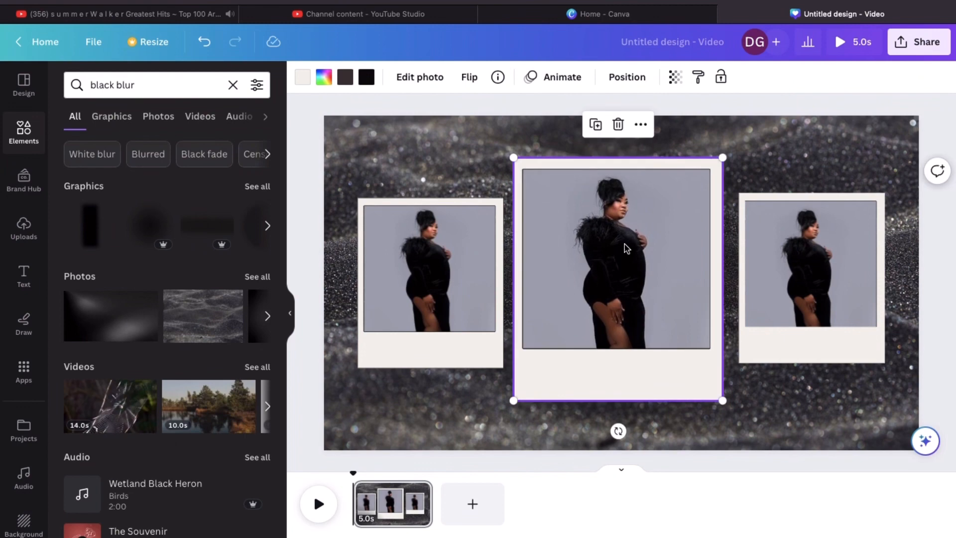
pyautogui.moveTo(627, 248); pyautogui.dragTo(628, 238)
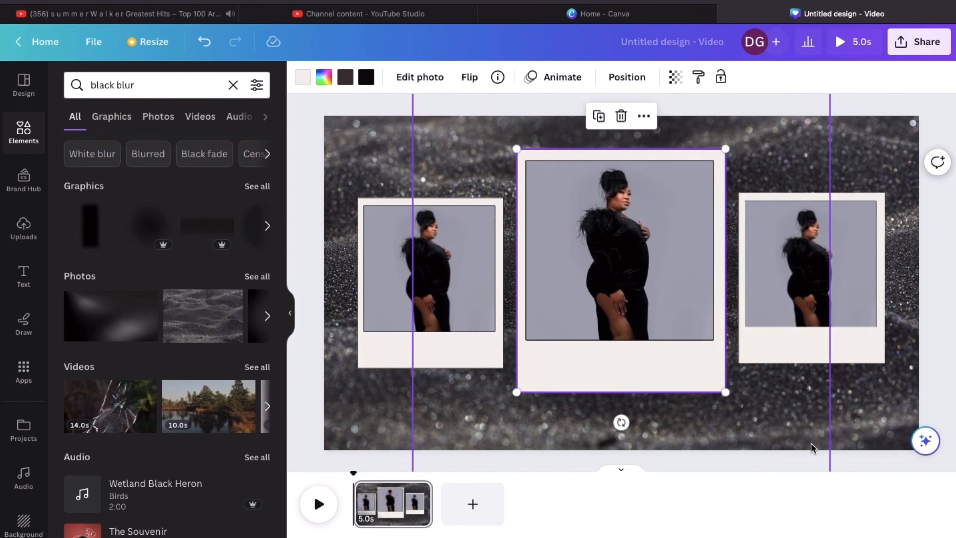
pyautogui.click(868, 471)
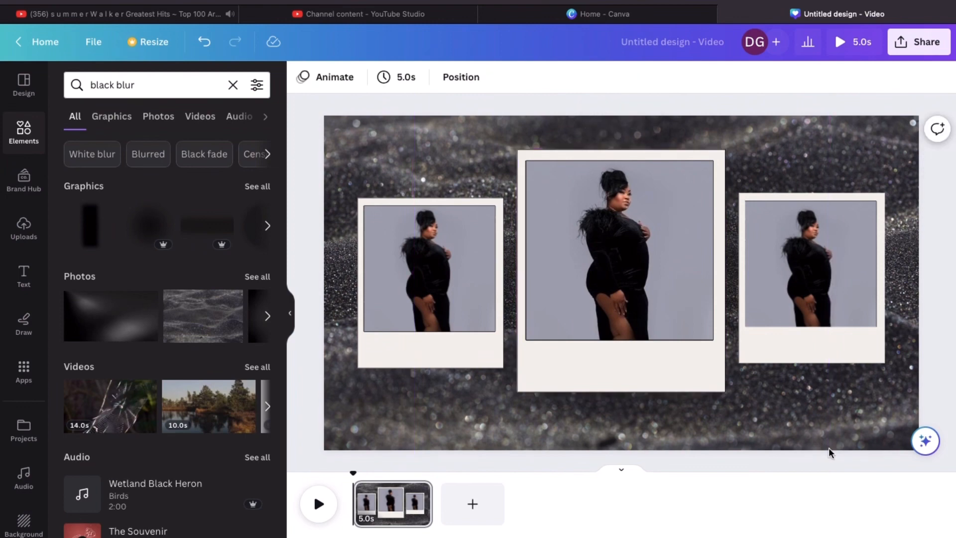
pyautogui.click(620, 326)
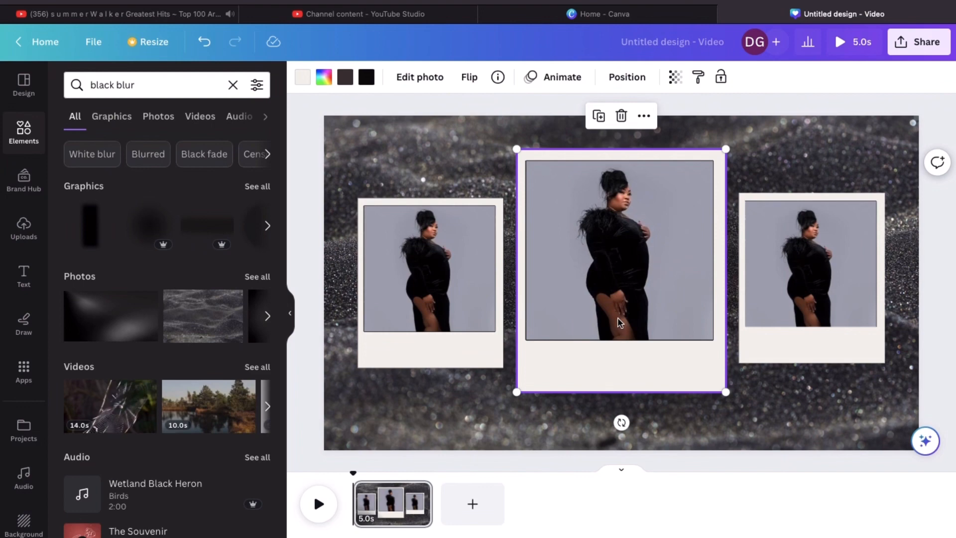
# Shift the middle and left photos slightly down inside their polaroid frames
pyautogui.doubleClick(620, 324)
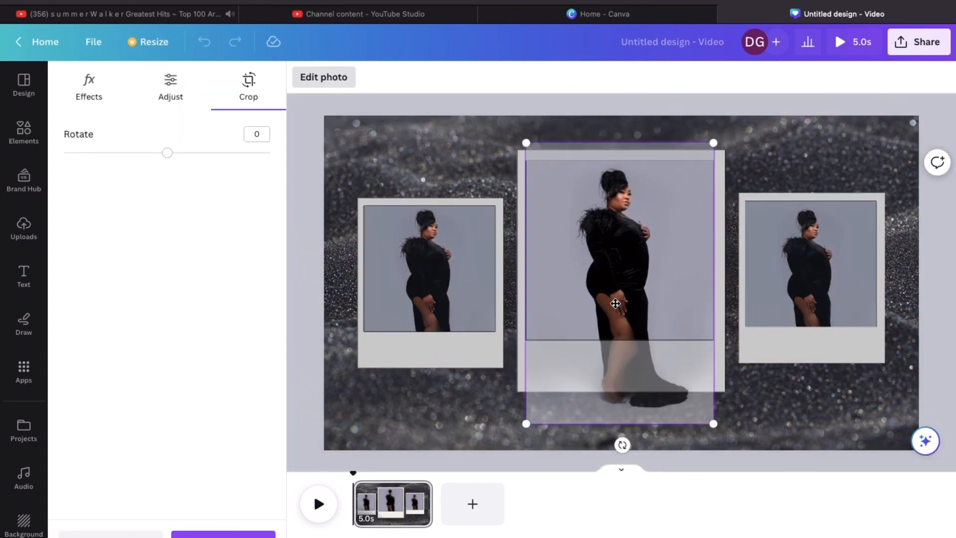
pyautogui.moveTo(616, 303); pyautogui.dragTo(618, 305)
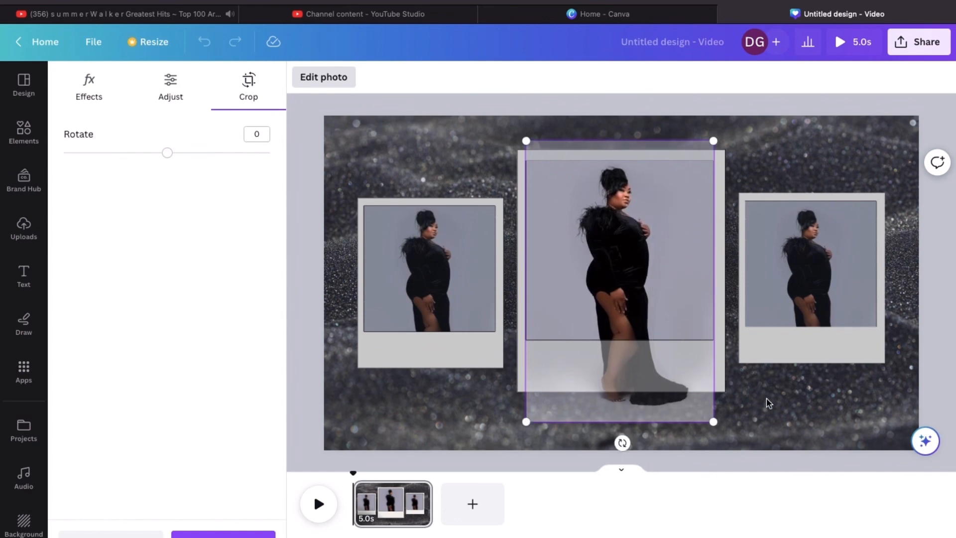
pyautogui.click(768, 403)
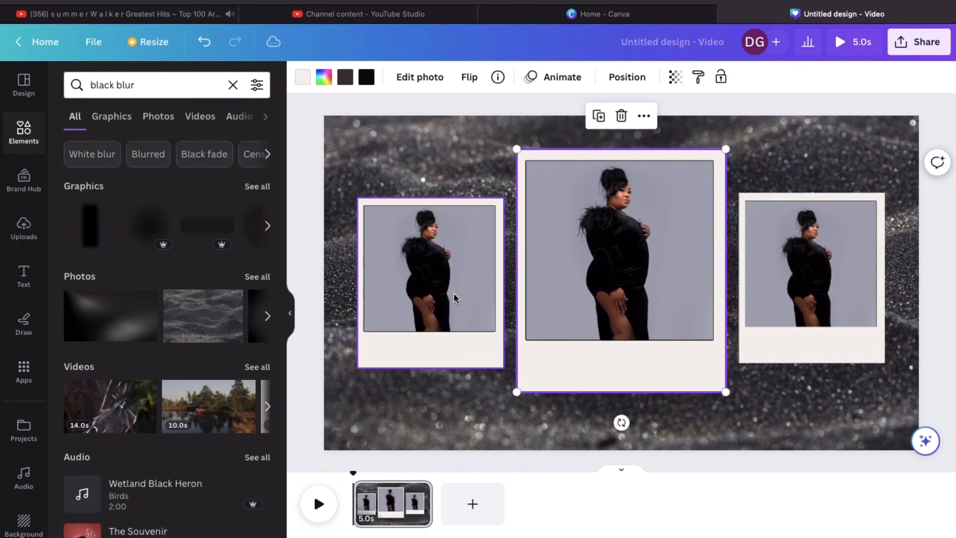
pyautogui.doubleClick(447, 278)
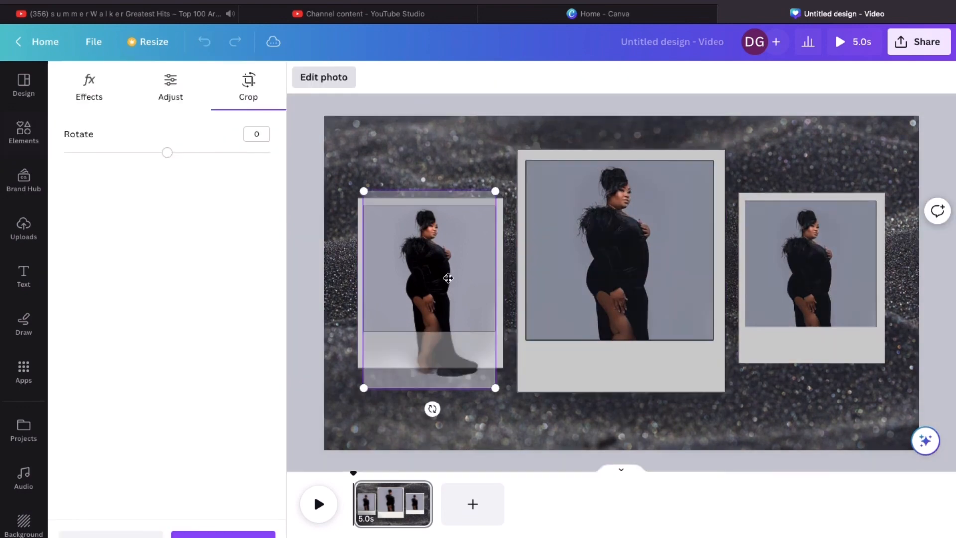
pyautogui.moveTo(449, 281); pyautogui.dragTo(449, 288)
pyautogui.press('Escape')
pyautogui.press('Escape')
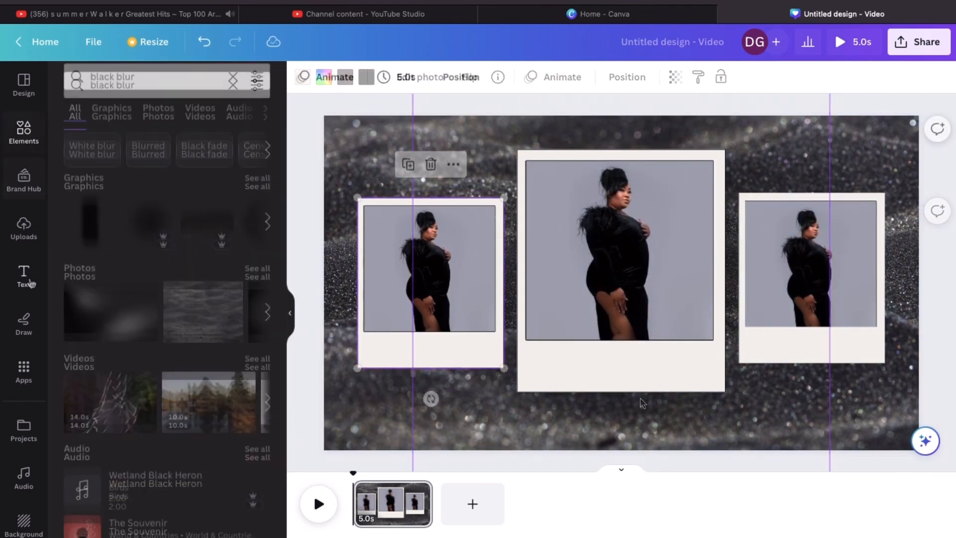
pyautogui.click(23, 274)
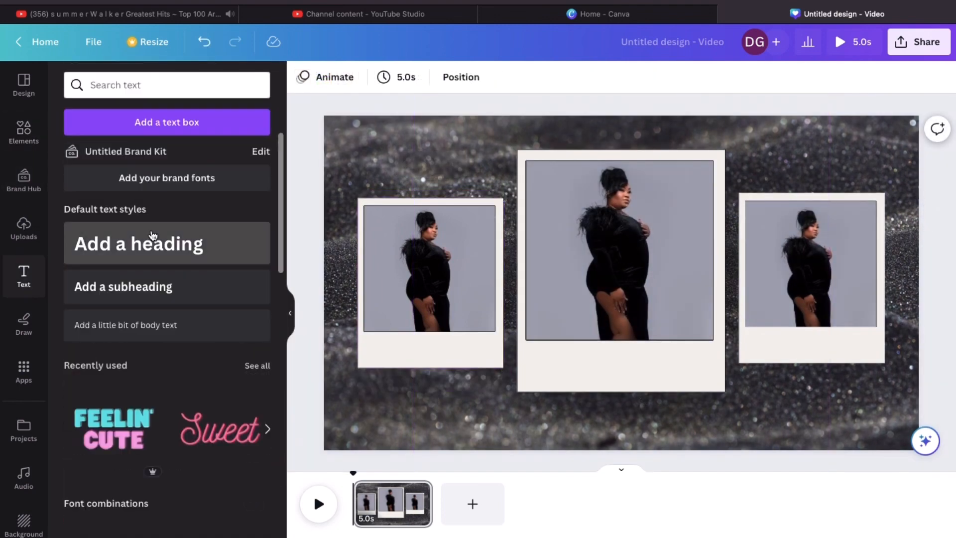
# Add a heading and type the subject's name over the placeholder text
pyautogui.click(153, 235)
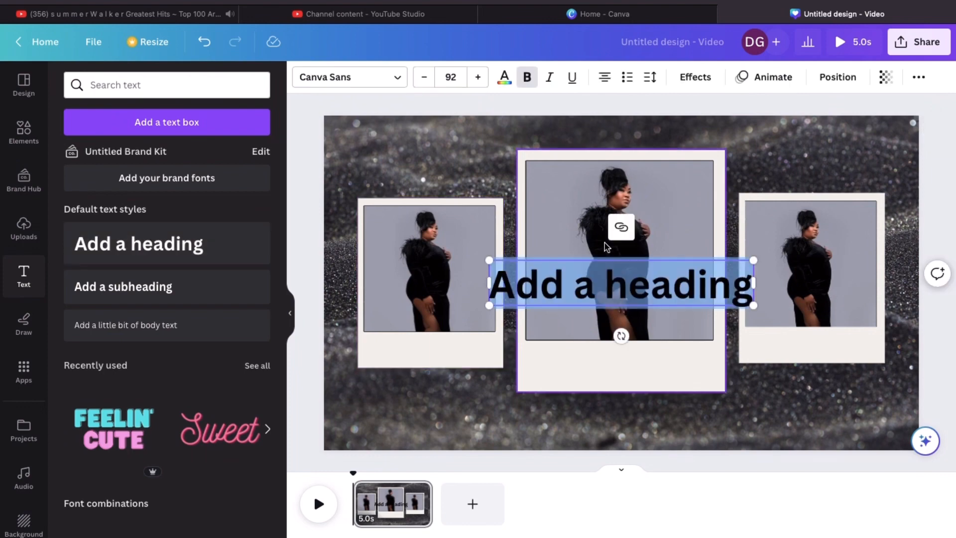
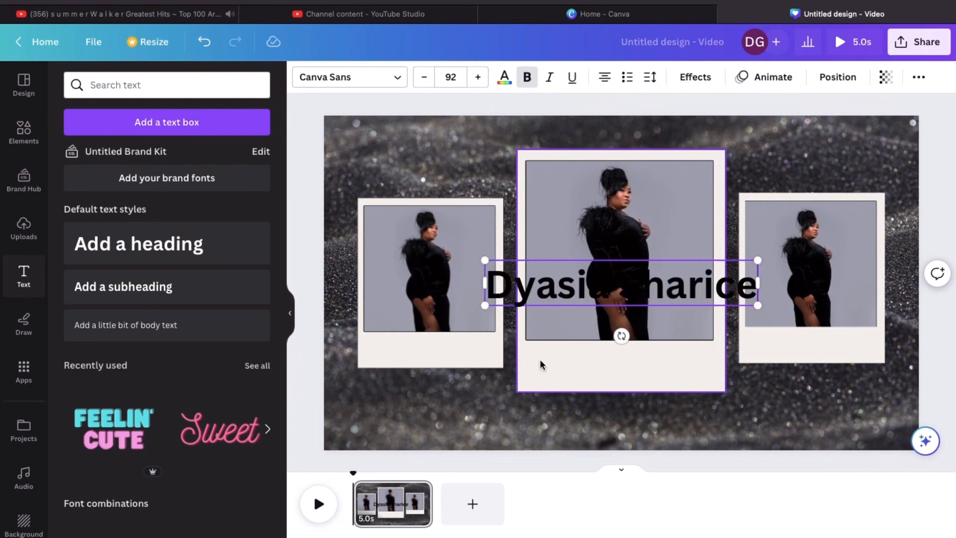
# Try Advetime, Benedict, Buffalo, Calgary and Citadel Script fonts on the name heading
pyautogui.click(378, 90)
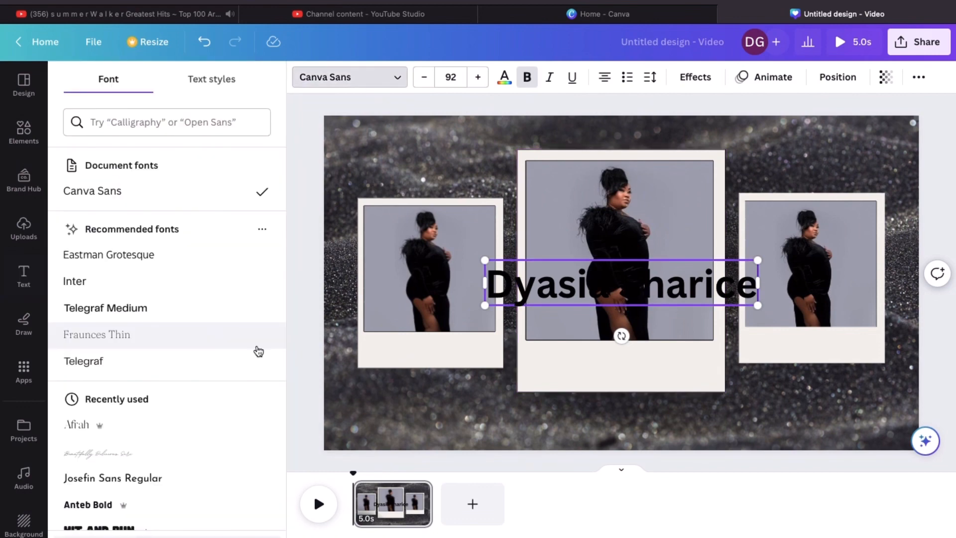
pyautogui.scroll(-7, 188, 344)
pyautogui.click(82, 340)
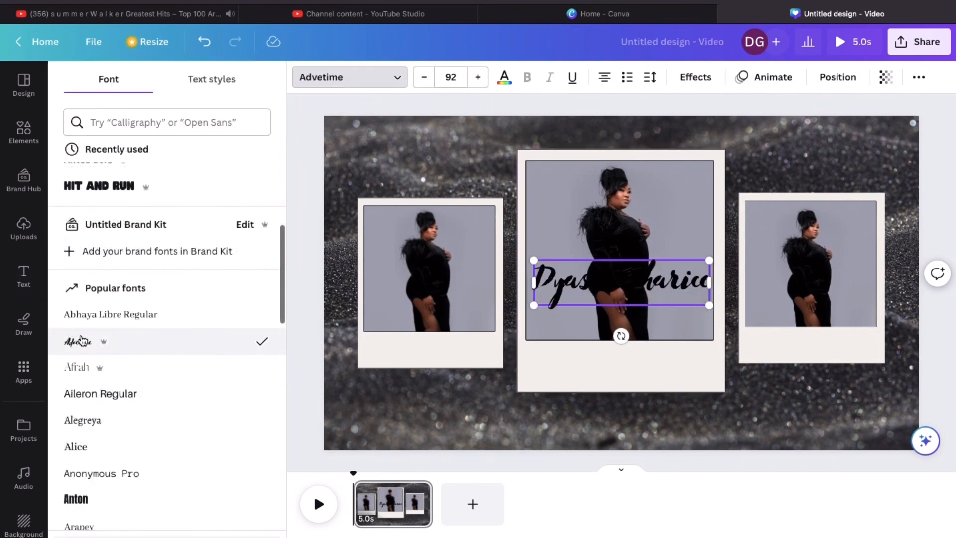
pyautogui.scroll(-5, 140, 367)
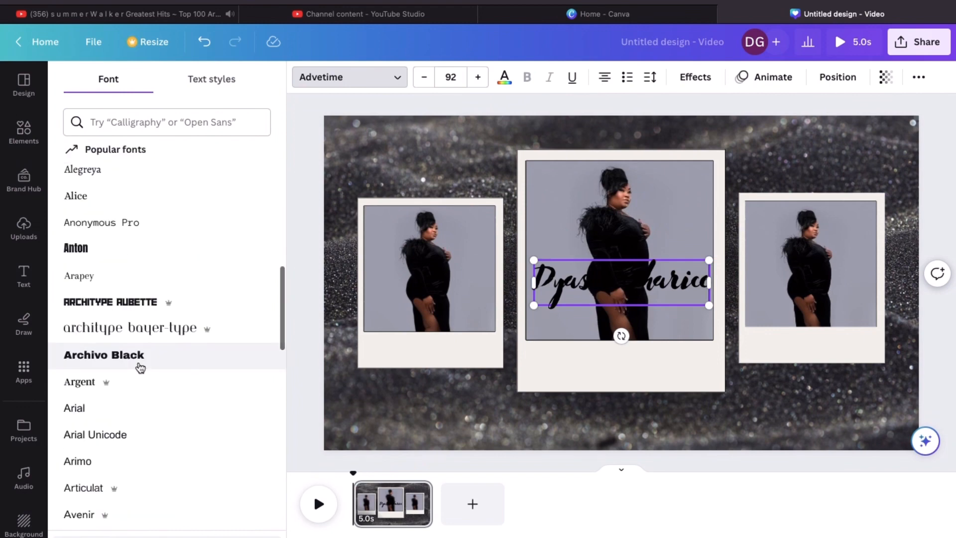
pyautogui.scroll(-2, 138, 367)
pyautogui.click(159, 84)
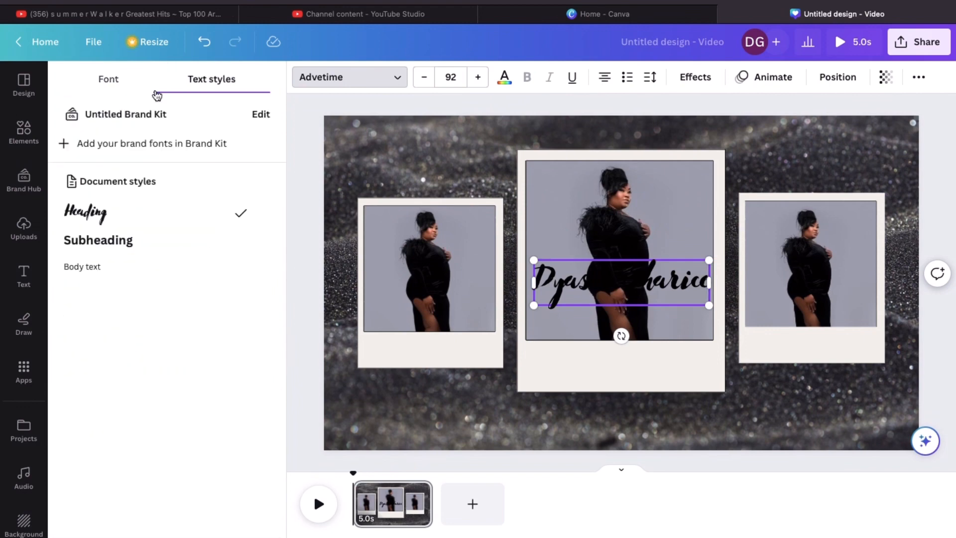
pyautogui.click(109, 79)
pyautogui.scroll(-3, 175, 387)
pyautogui.click(80, 398)
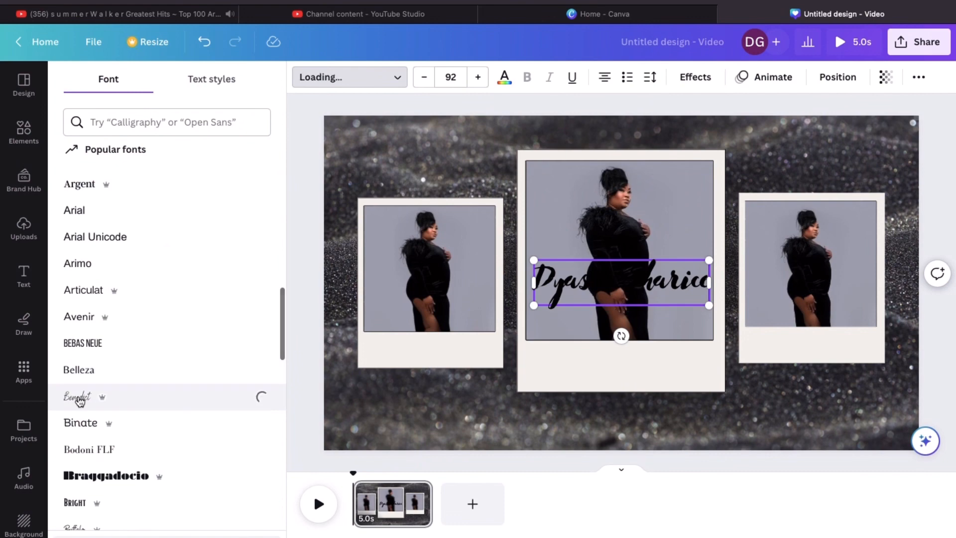
pyautogui.scroll(-4, 79, 399)
pyautogui.click(77, 337)
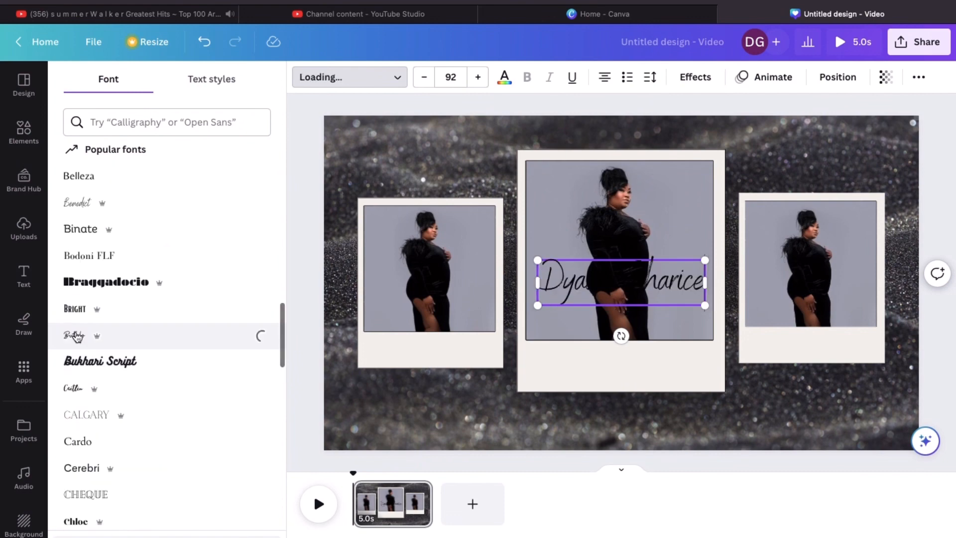
pyautogui.click(95, 418)
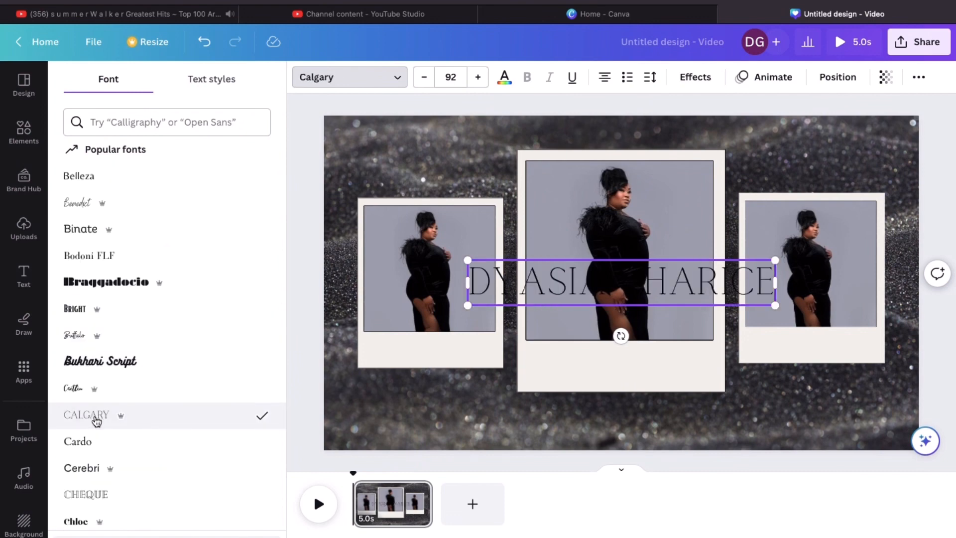
pyautogui.scroll(-3, 96, 421)
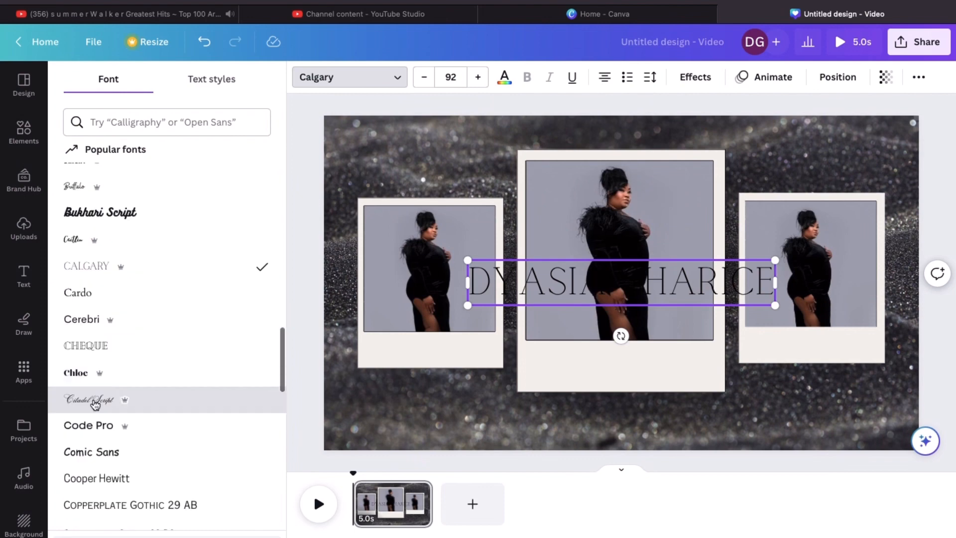
pyautogui.click(95, 403)
# Switch the name to the Emitha font at size 275, centred low on the page
pyautogui.moveTo(522, 260); pyautogui.dragTo(362, 223)
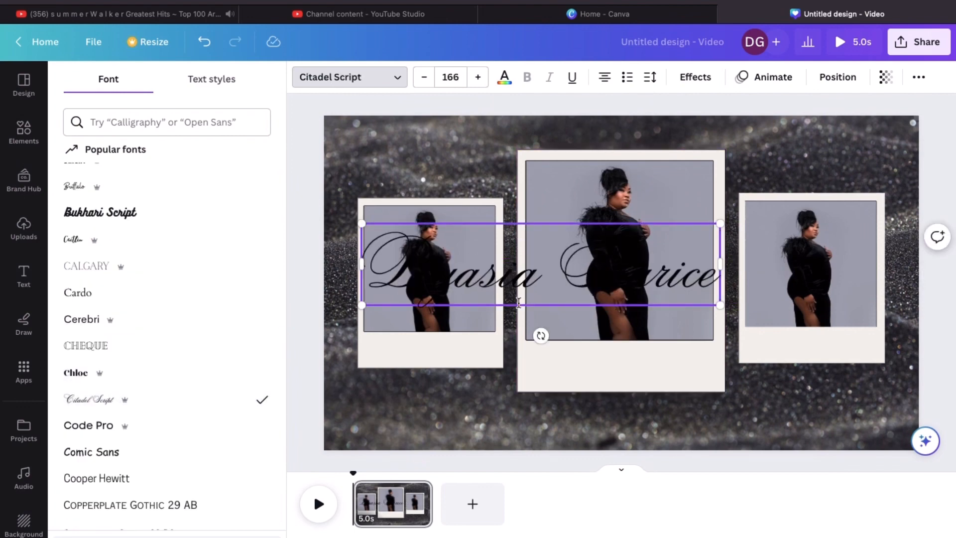
pyautogui.moveTo(532, 316); pyautogui.dragTo(611, 426)
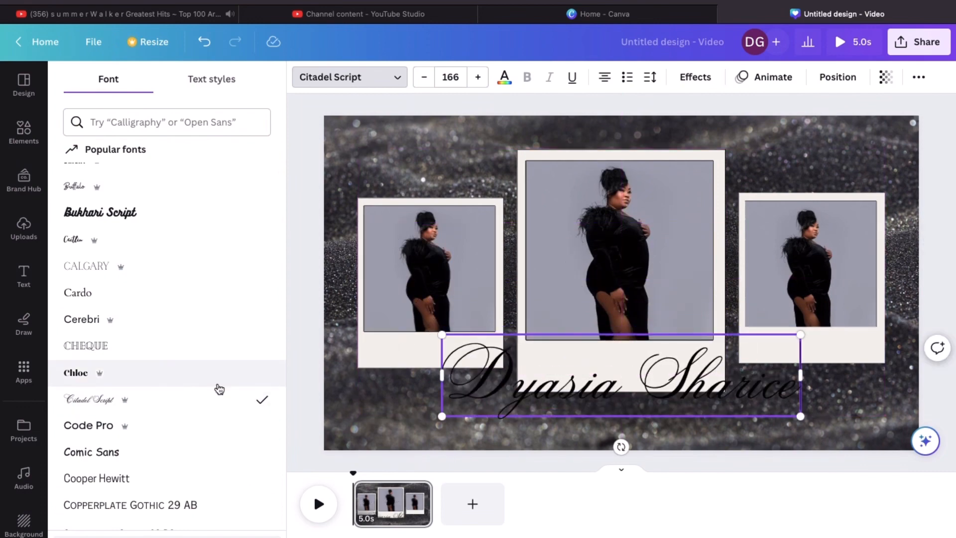
pyautogui.scroll(-10, 220, 389)
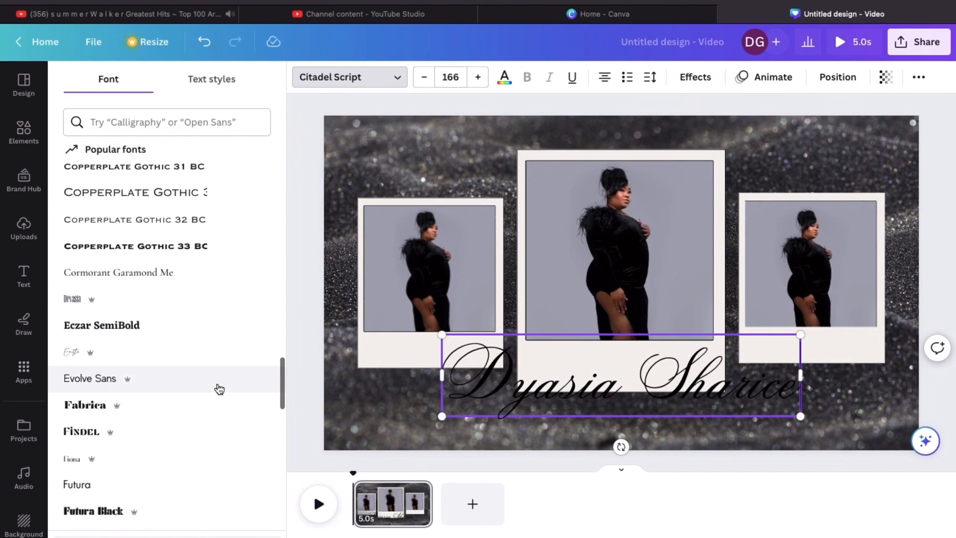
pyautogui.click(87, 325)
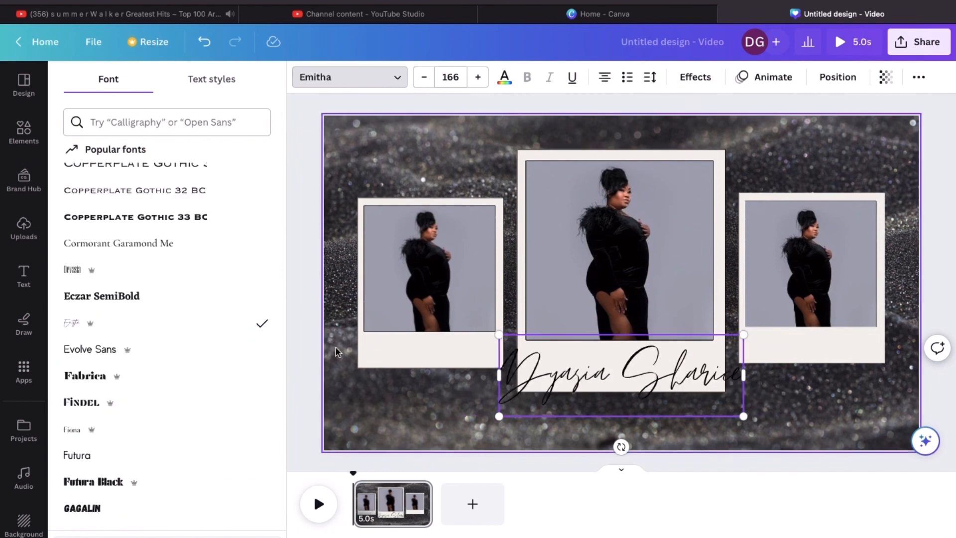
pyautogui.moveTo(499, 335); pyautogui.dragTo(397, 300)
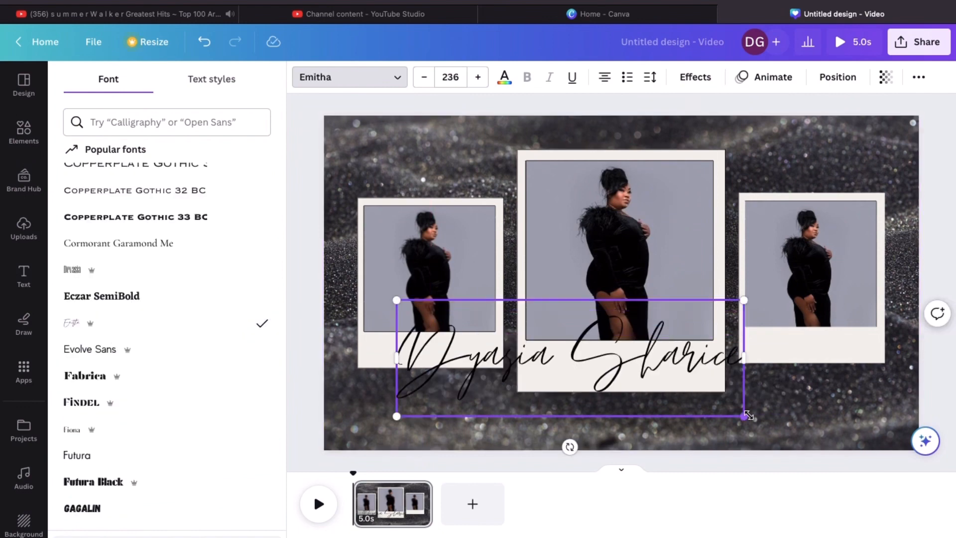
pyautogui.moveTo(749, 415); pyautogui.dragTo(799, 433)
pyautogui.moveTo(592, 434); pyautogui.dragTo(614, 423)
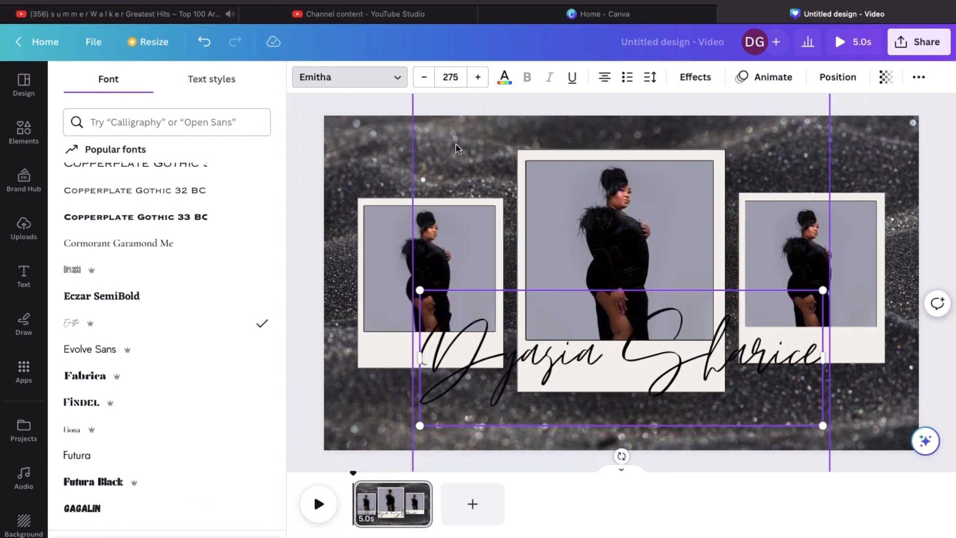
# Apply a Neon effect to the name heading with intensity 34
pyautogui.click(710, 78)
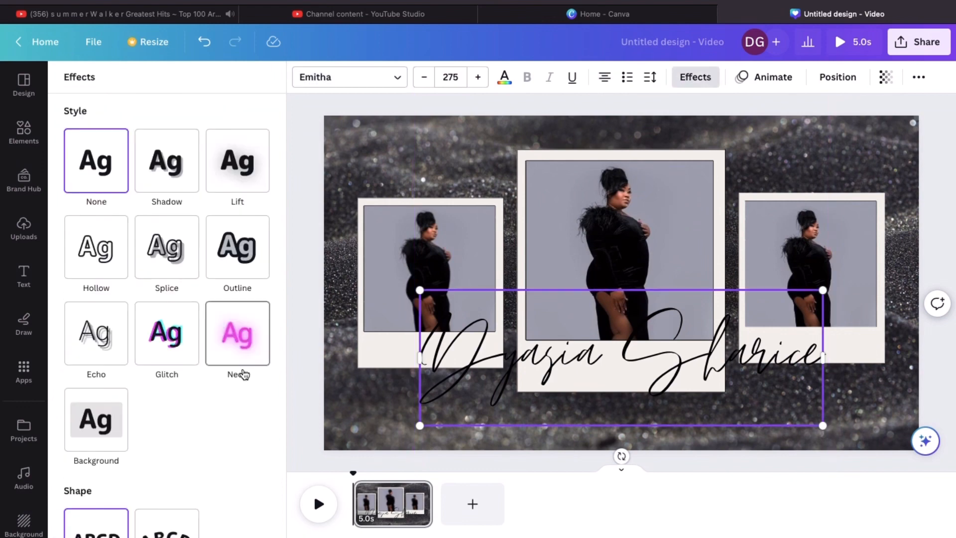
pyautogui.click(237, 344)
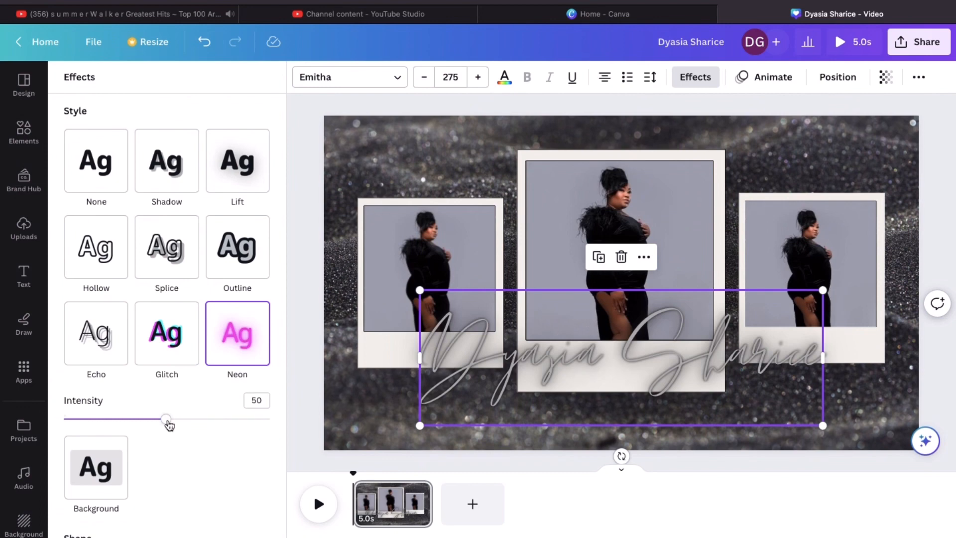
pyautogui.moveTo(166, 419); pyautogui.dragTo(134, 408)
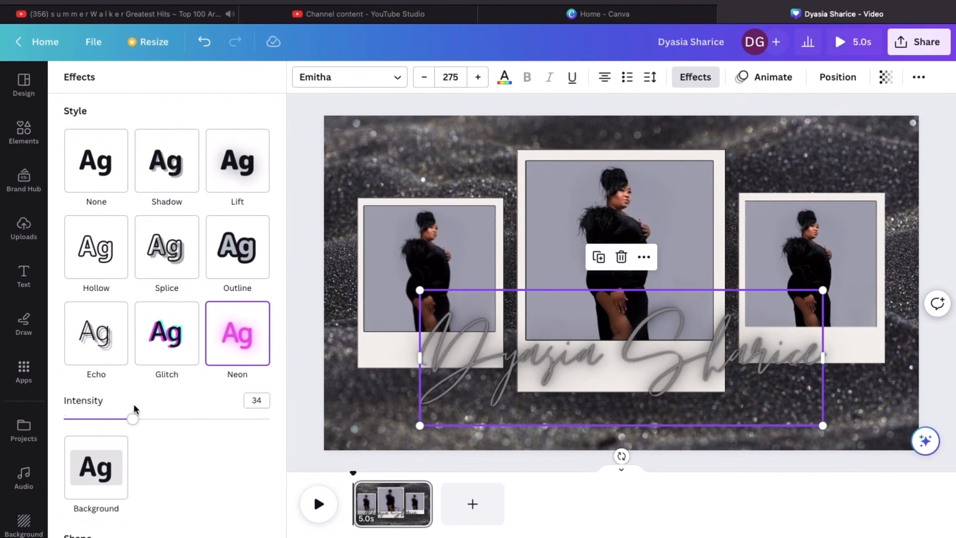
pyautogui.click(505, 77)
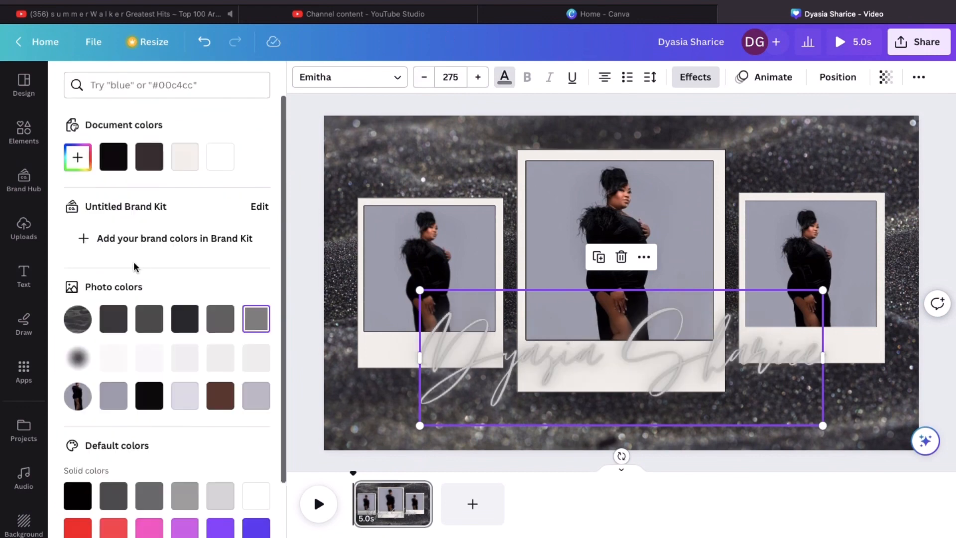
# Add a black blur graphic and shorten the dark fade behind the name to about 1483 × 553
pyautogui.click(23, 141)
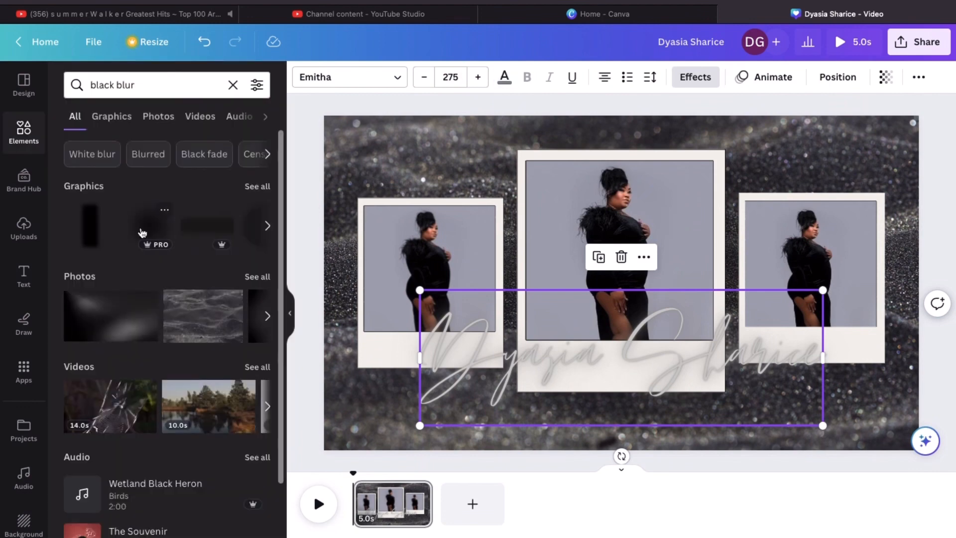
pyautogui.click(198, 228)
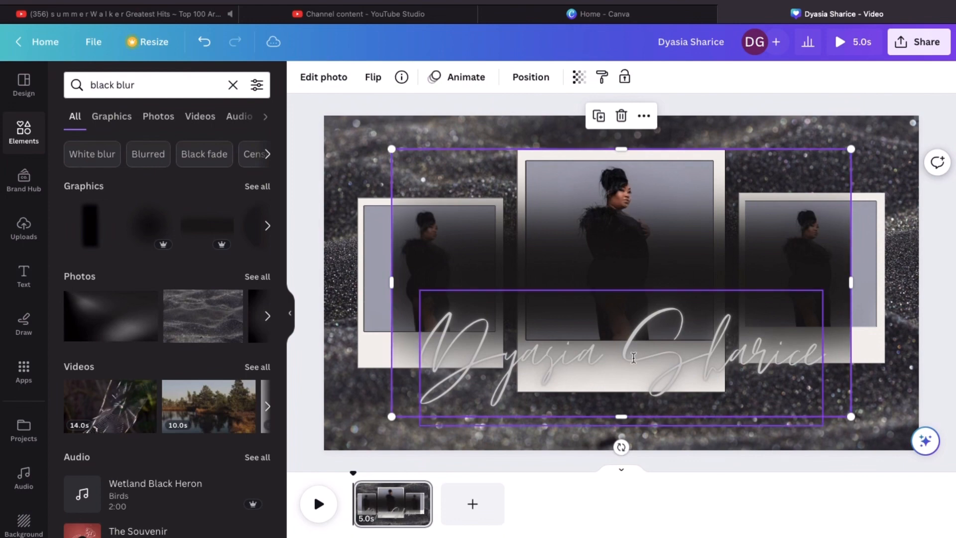
pyautogui.press('Delete')
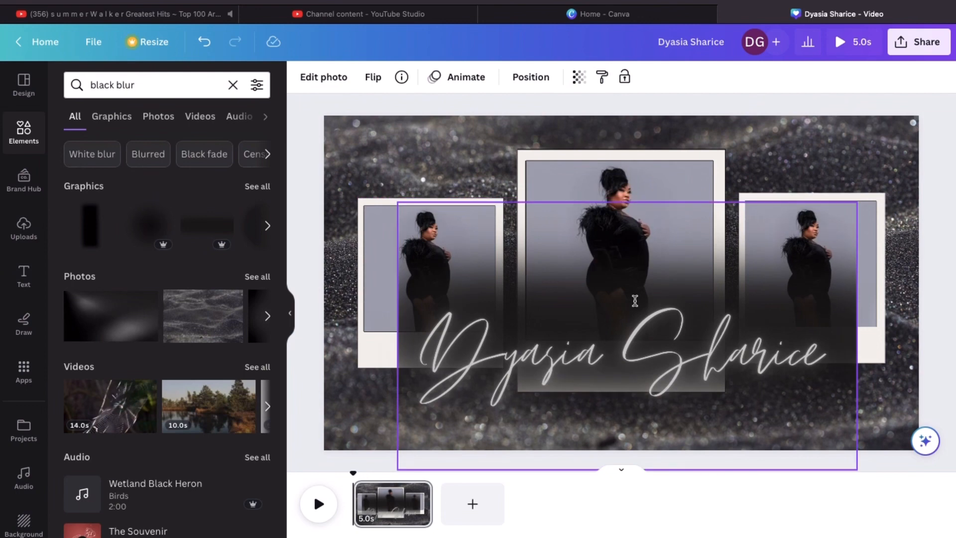
pyautogui.click(635, 300)
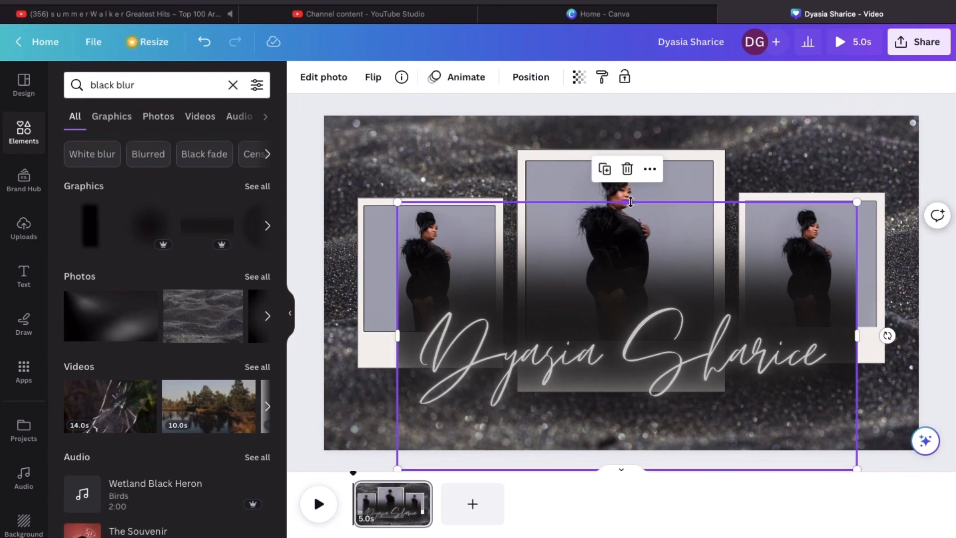
pyautogui.moveTo(631, 202); pyautogui.dragTo(628, 299)
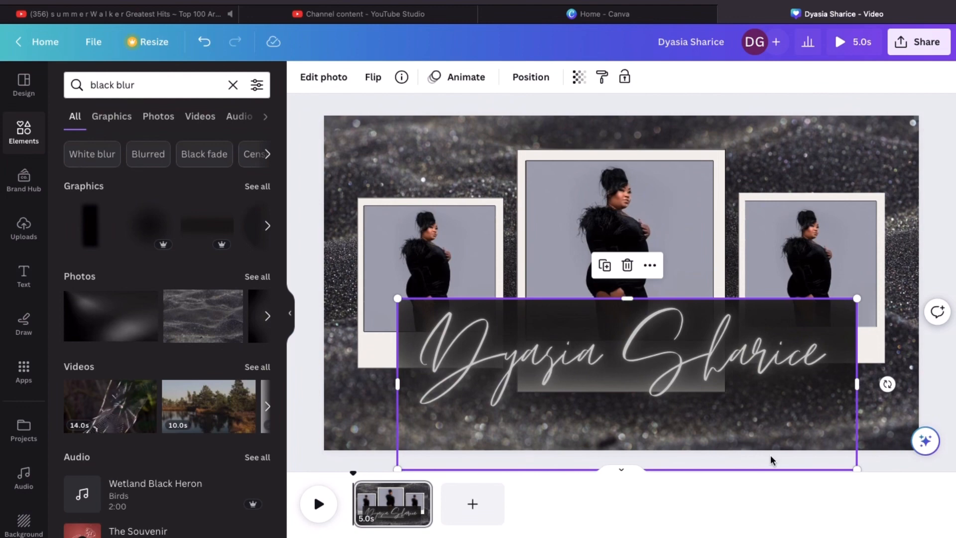
pyautogui.click(890, 462)
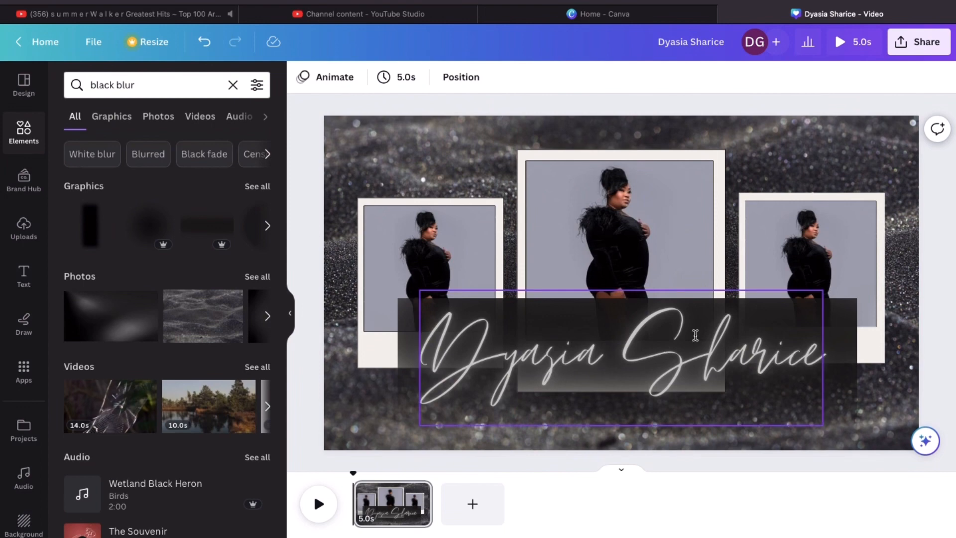
# Move the name heading lower and drag the dark banner down behind it
pyautogui.moveTo(707, 333); pyautogui.dragTo(705, 384)
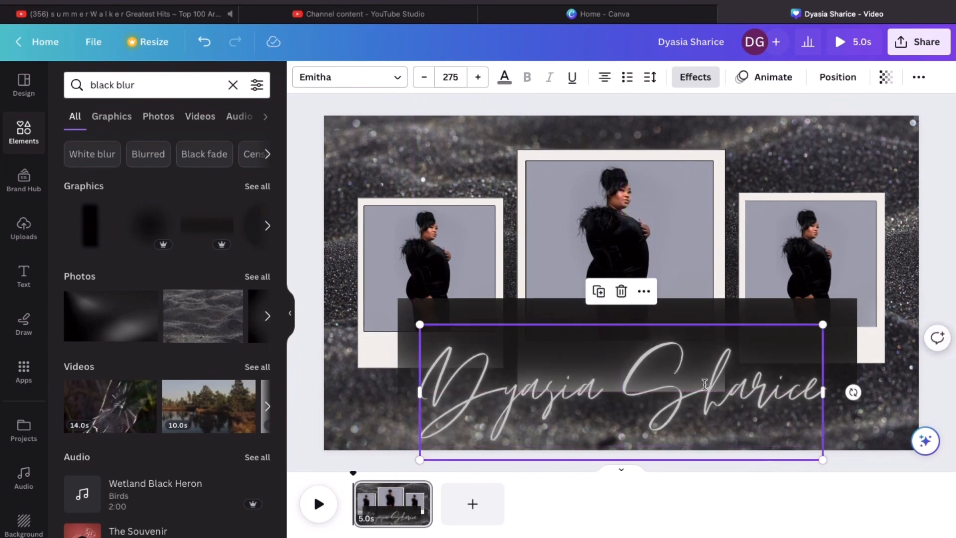
pyautogui.moveTo(756, 313); pyautogui.dragTo(754, 352)
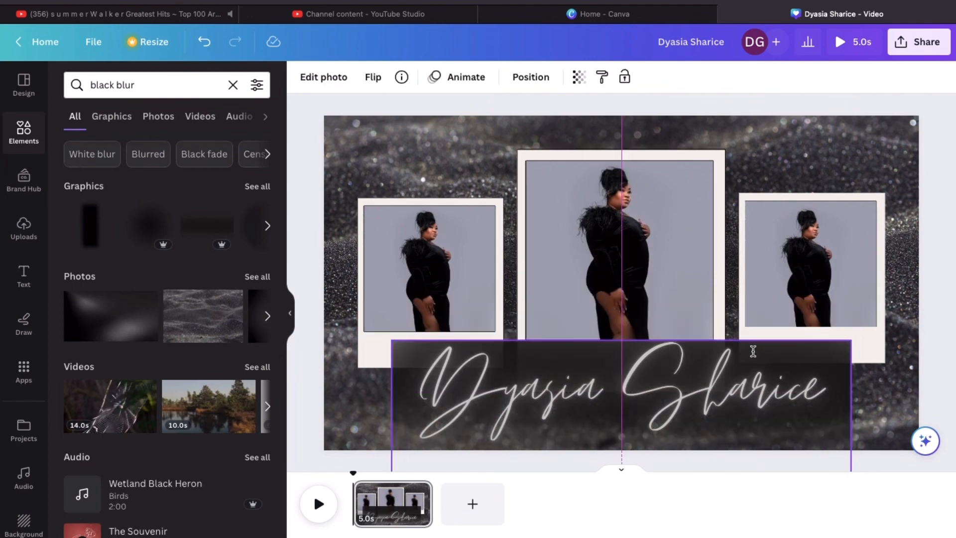
pyautogui.moveTo(753, 351); pyautogui.dragTo(753, 351)
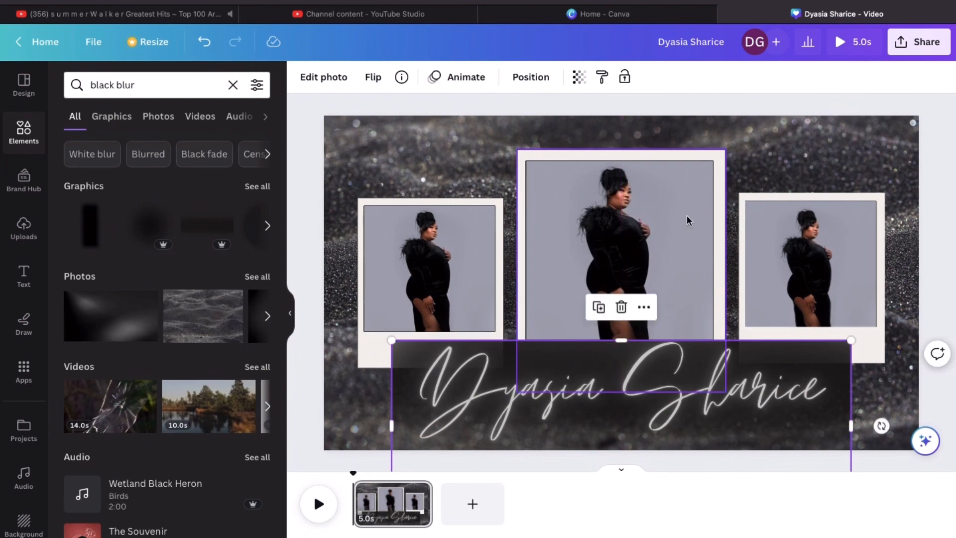
# Send the dark banner back three layers behind the photo frames
pyautogui.click(546, 80)
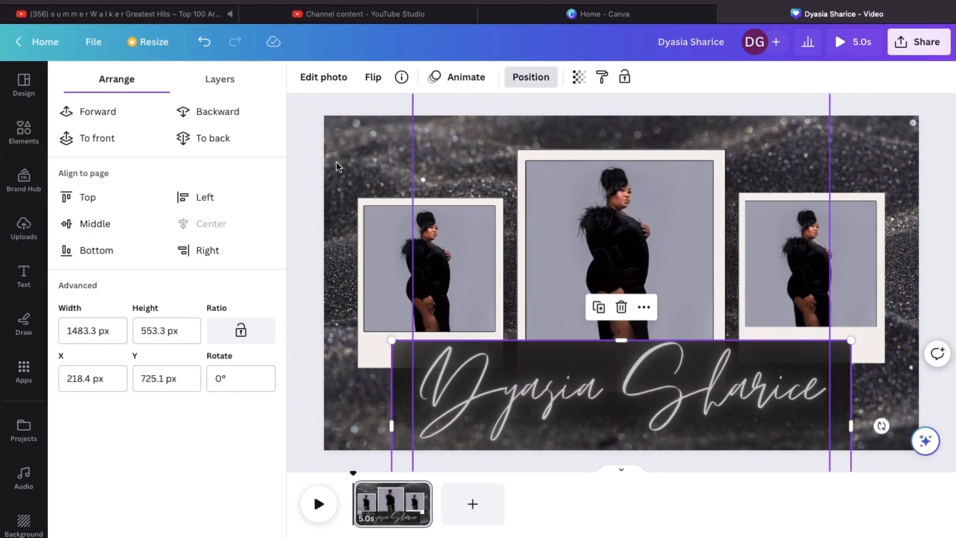
pyautogui.click(228, 117)
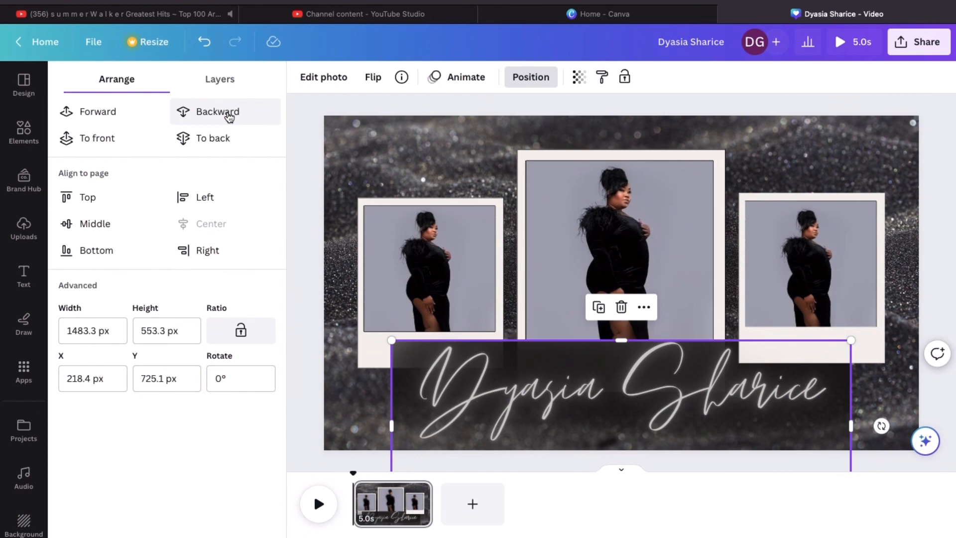
pyautogui.click(229, 117)
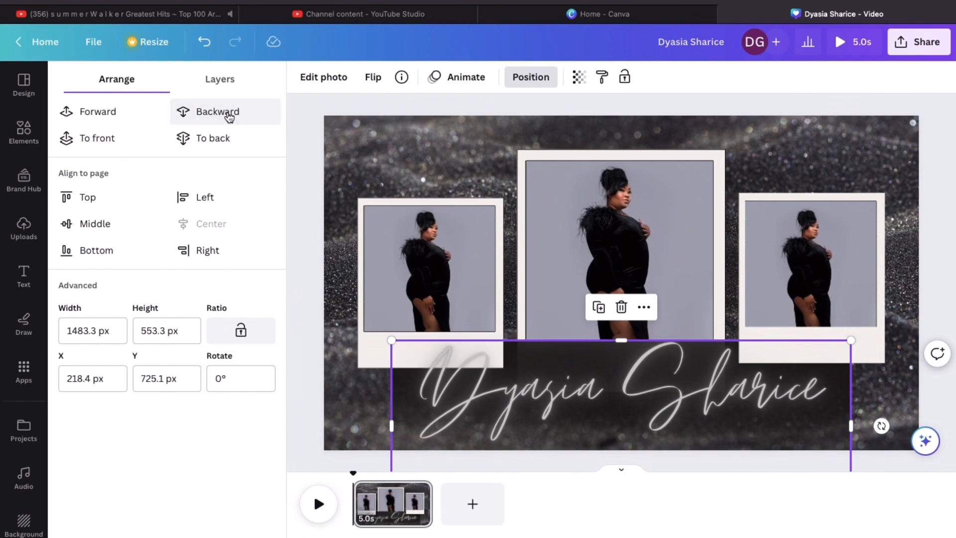
pyautogui.click(229, 117)
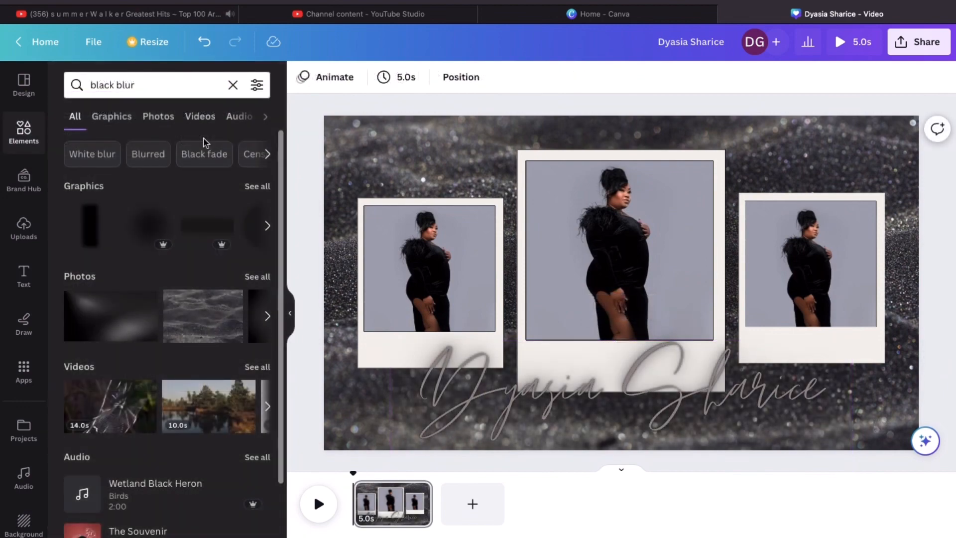
# Add a blur graphic under the name, duplicate it, and shift the copy right
pyautogui.click(157, 232)
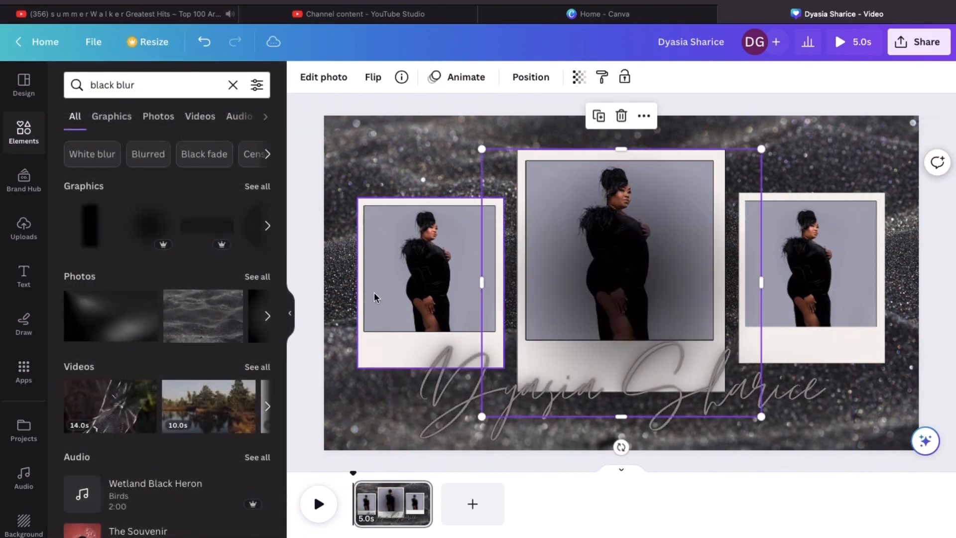
pyautogui.moveTo(729, 173); pyautogui.dragTo(600, 320)
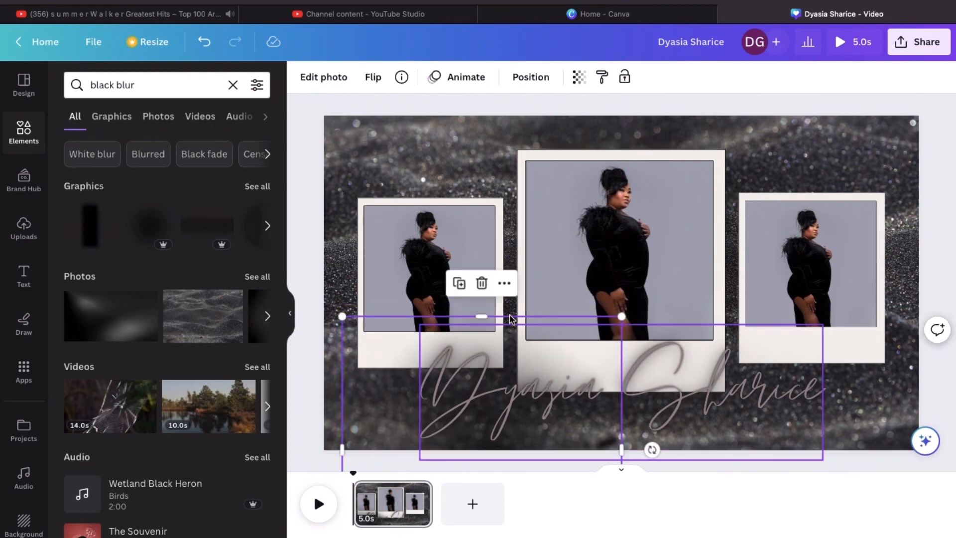
pyautogui.click(459, 284)
pyautogui.moveTo(581, 362); pyautogui.dragTo(775, 321)
# Recolour the script name title light lavender
pyautogui.click(297, 422)
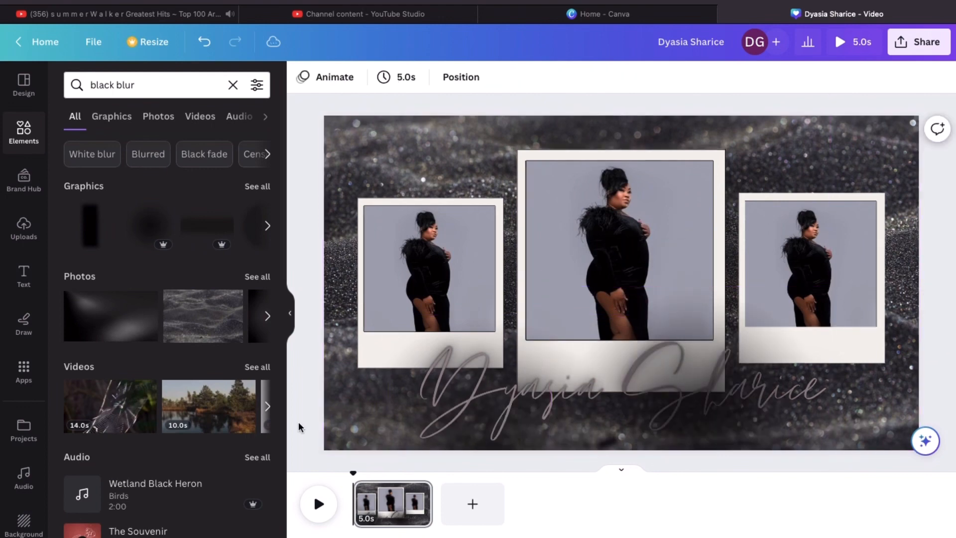
pyautogui.click(474, 397)
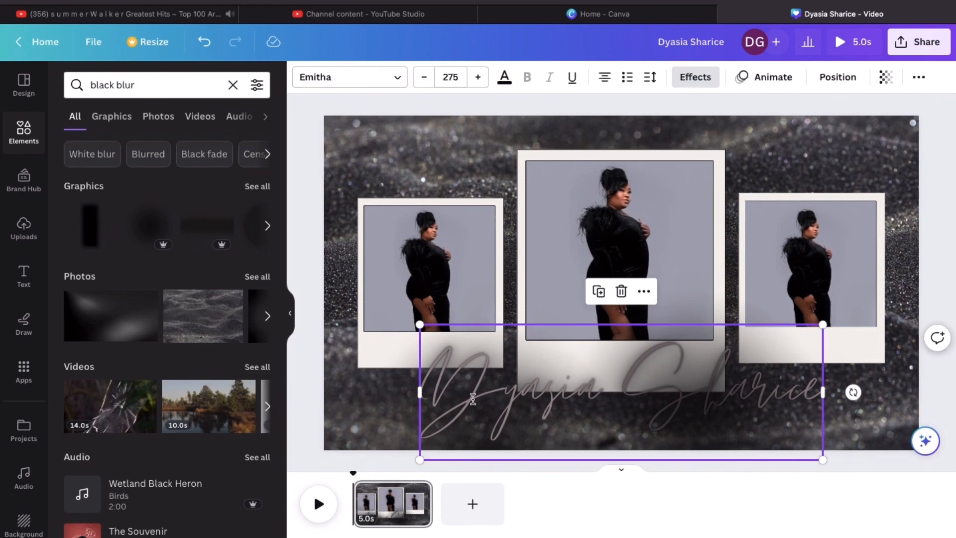
pyautogui.click(502, 80)
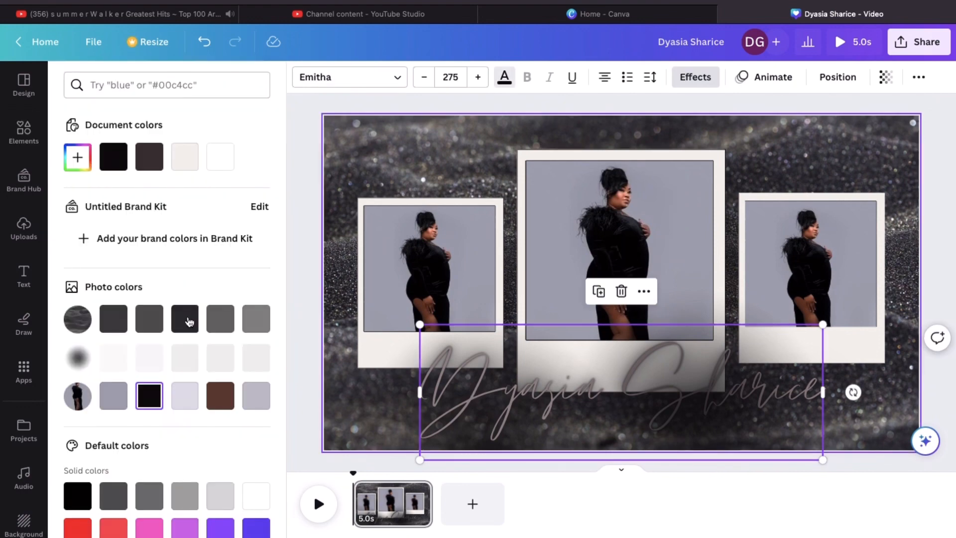
pyautogui.click(253, 402)
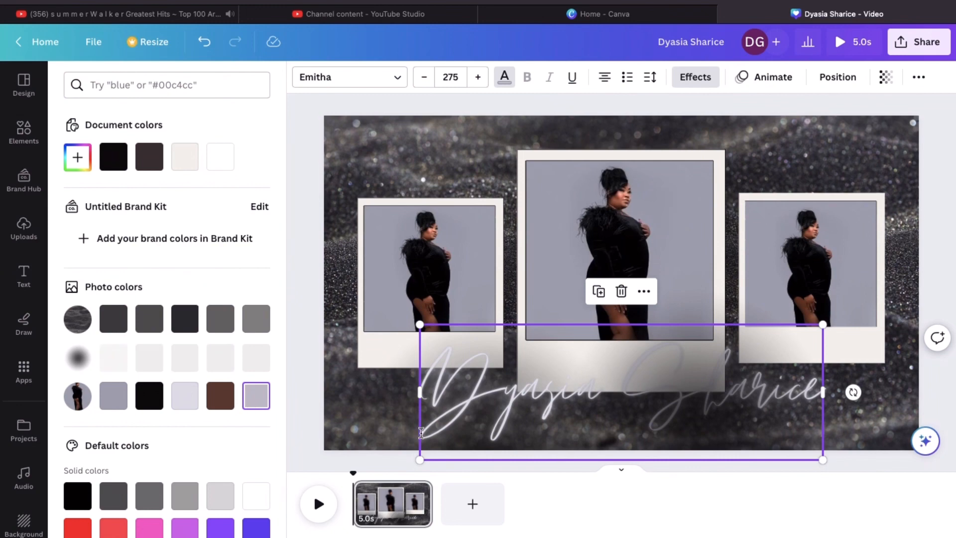
# Move the blur shape toward the right-centre and send it back behind the name
pyautogui.click(390, 409)
pyautogui.moveTo(390, 410); pyautogui.dragTo(598, 381)
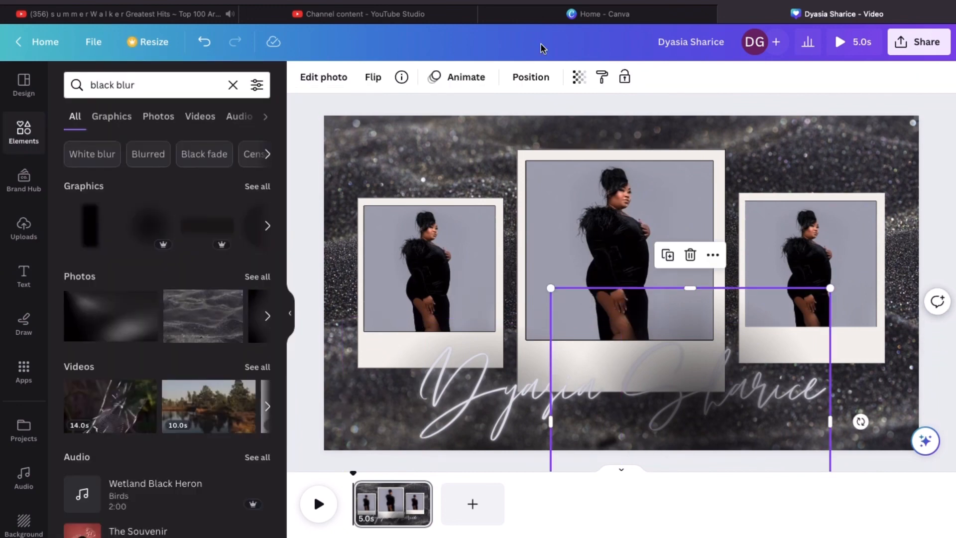
pyautogui.click(532, 80)
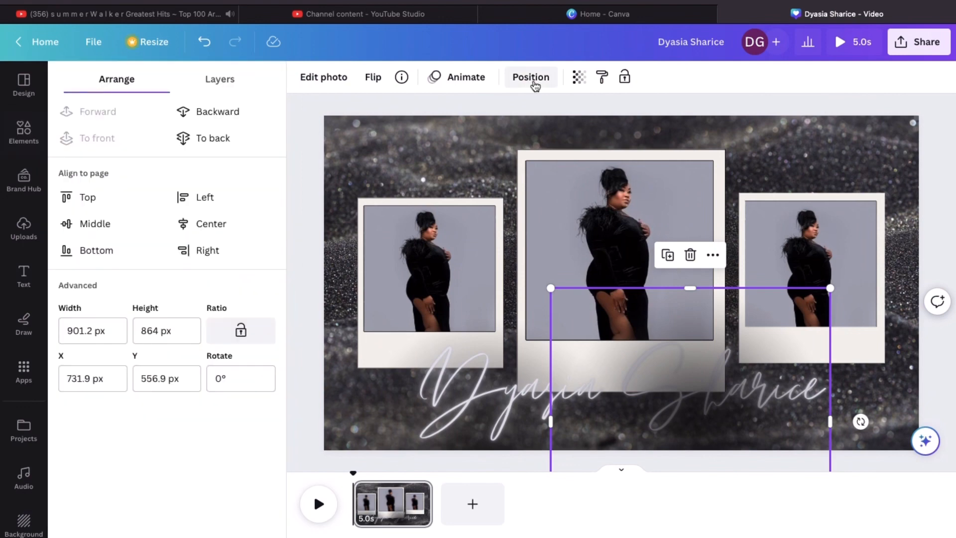
pyautogui.click(246, 114)
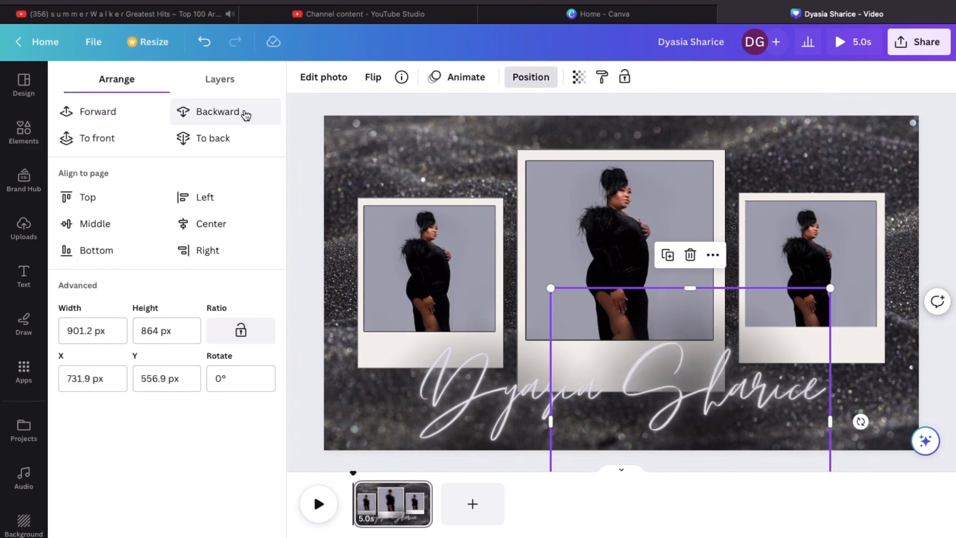
pyautogui.click(333, 259)
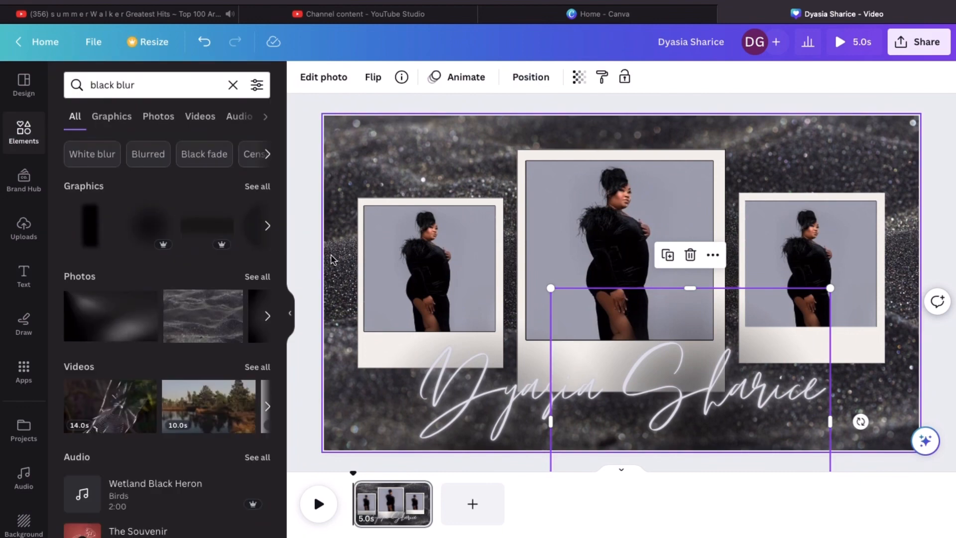
pyautogui.click(305, 346)
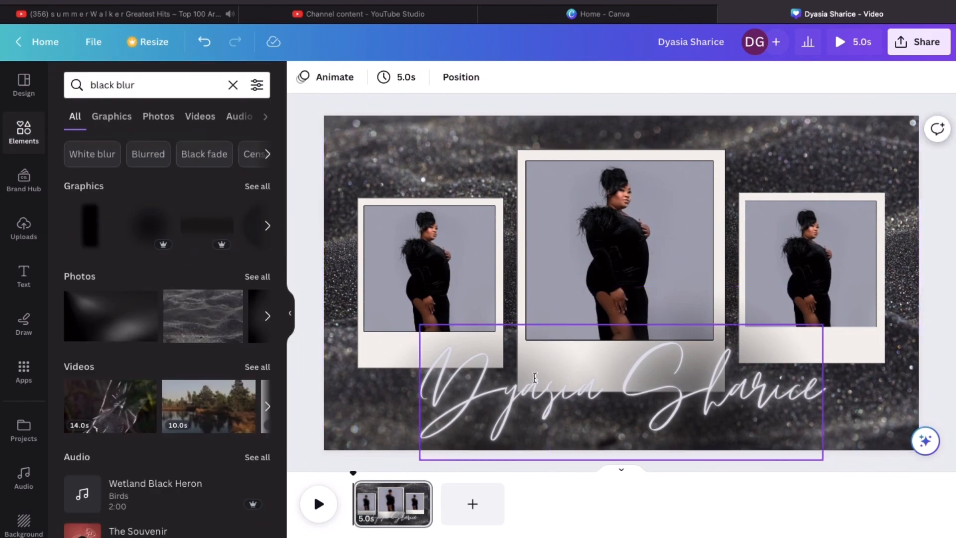
# Recolour the name title through purple and pink, settling on glowing magenta
pyautogui.click(469, 385)
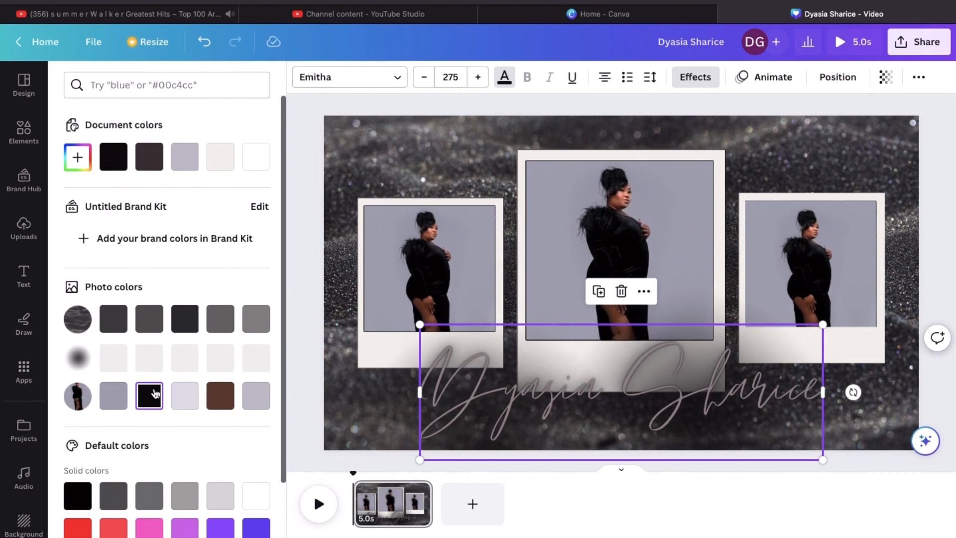
pyautogui.click(182, 532)
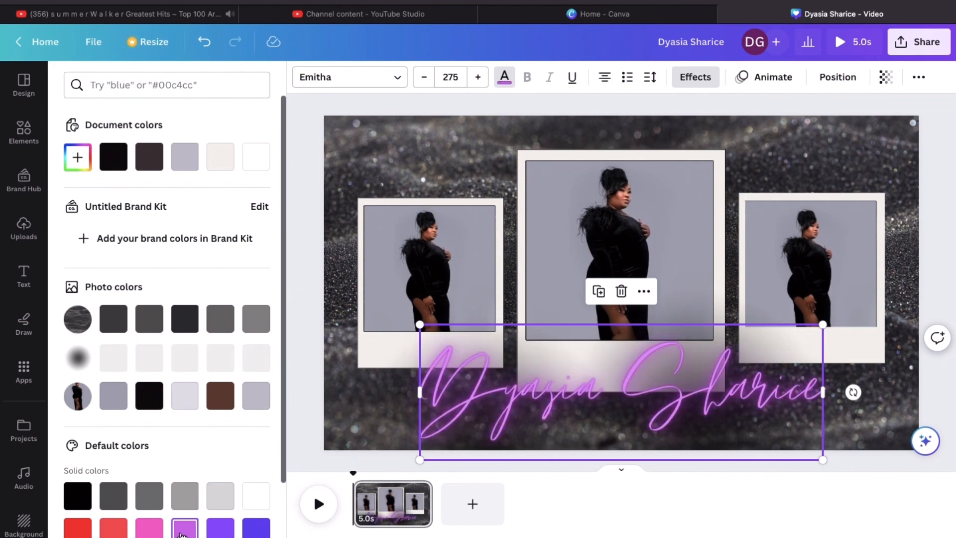
pyautogui.click(150, 529)
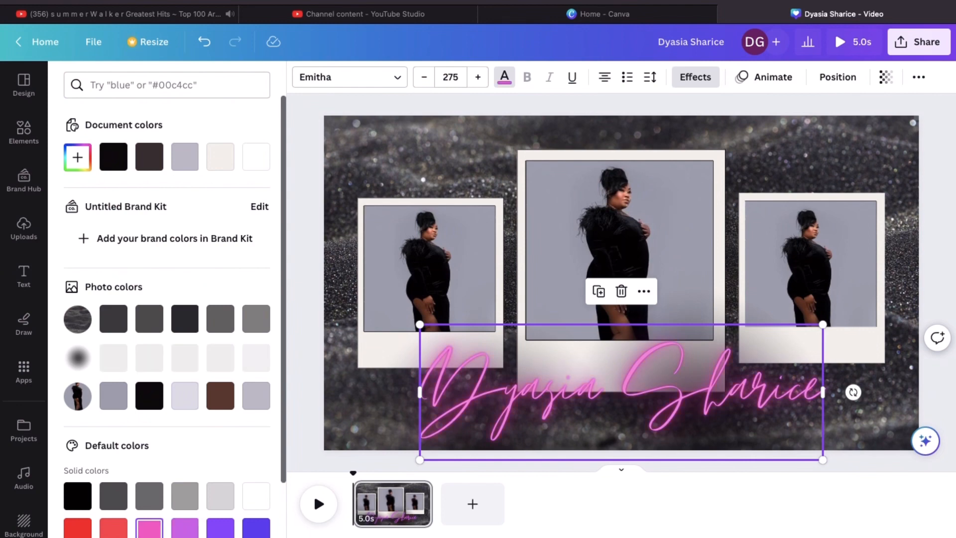
pyautogui.click(185, 530)
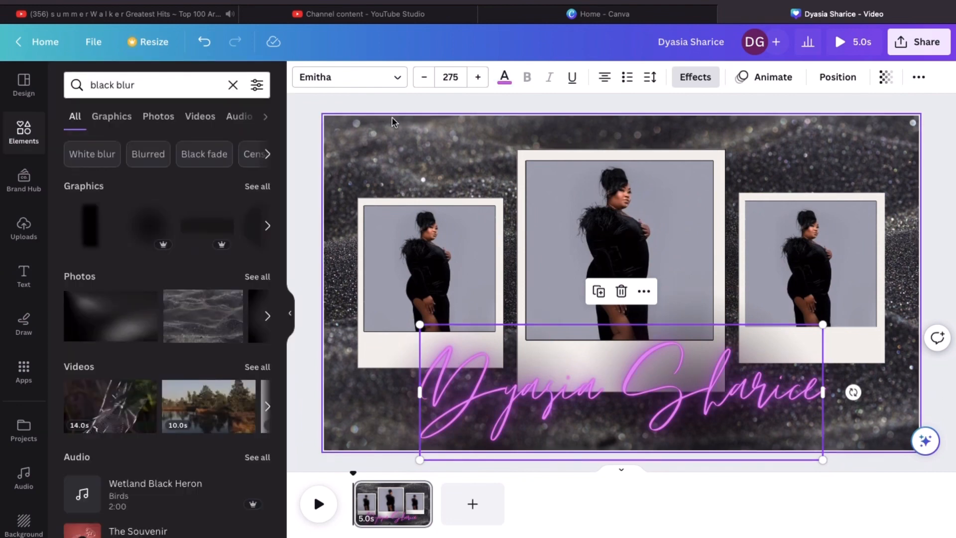
pyautogui.click(387, 82)
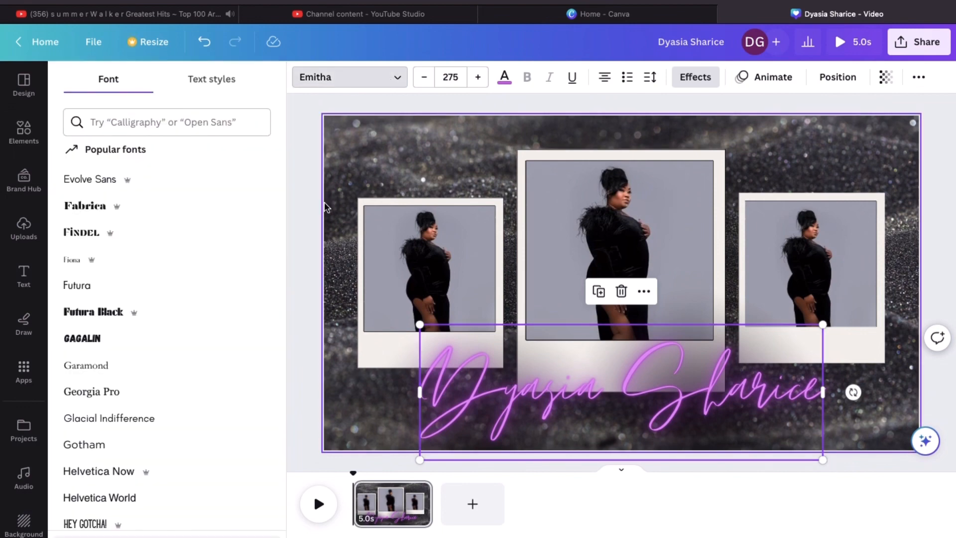
# Undo back to the Amsterdam Four name title and shrink its font to 163
pyautogui.scroll(-4, 206, 325)
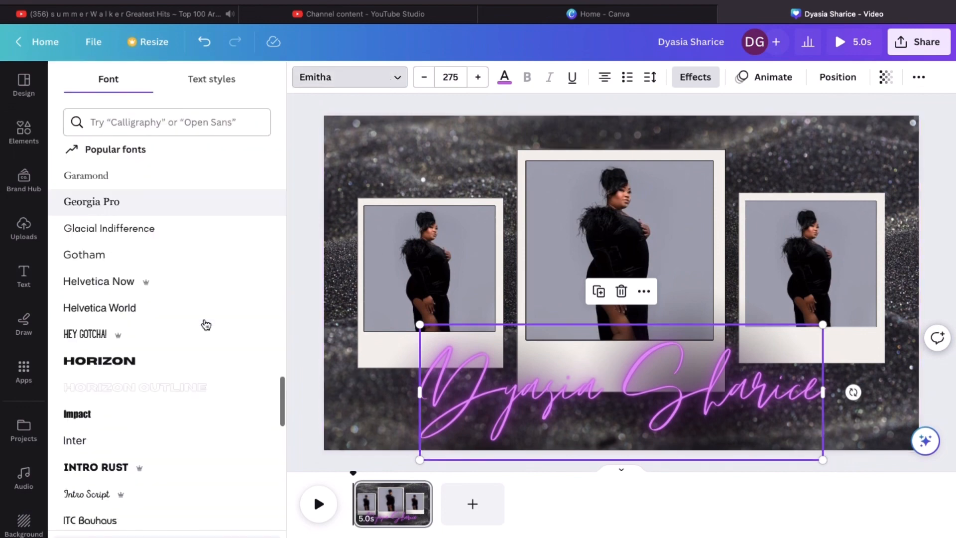
pyautogui.hotkey('ctrl', 'z')
pyautogui.click(426, 82)
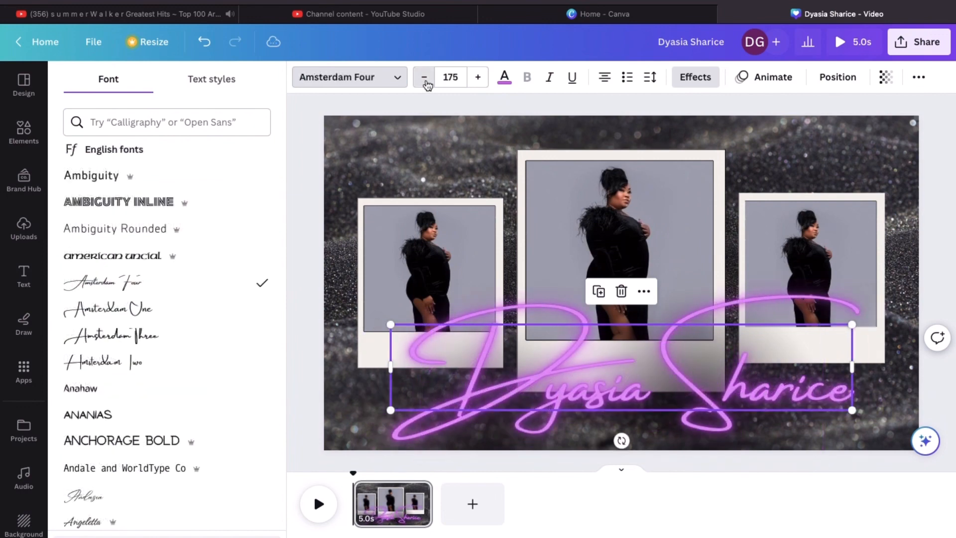
pyautogui.click(426, 80)
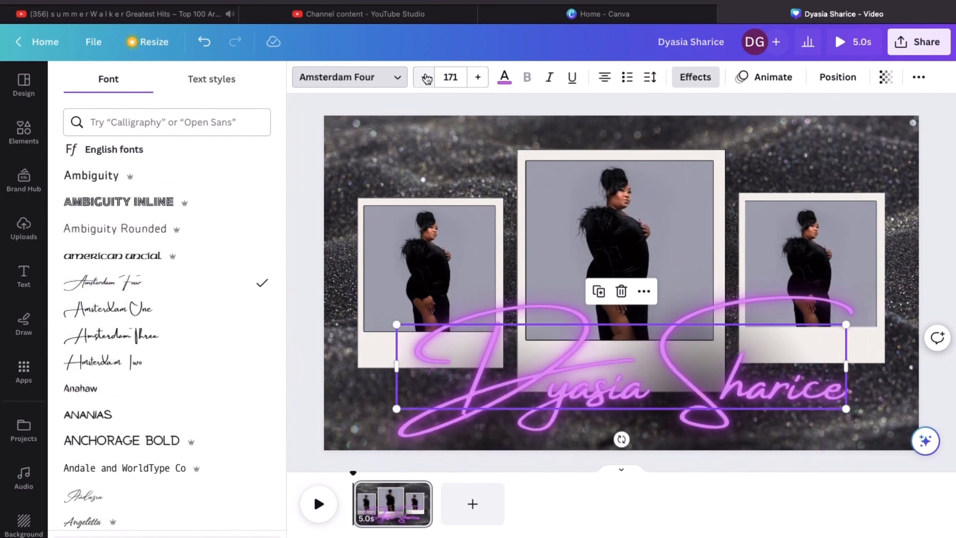
pyautogui.click(426, 79)
pyautogui.click(427, 79)
pyautogui.click(427, 79)
pyautogui.click(426, 79)
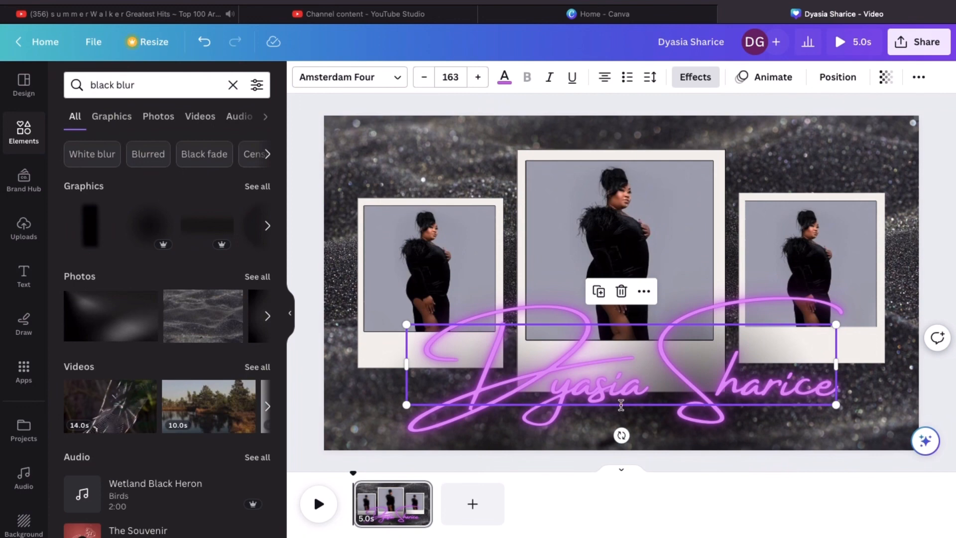
# Centre the name title horizontally on the page and check the result
pyautogui.moveTo(621, 405); pyautogui.dragTo(618, 414)
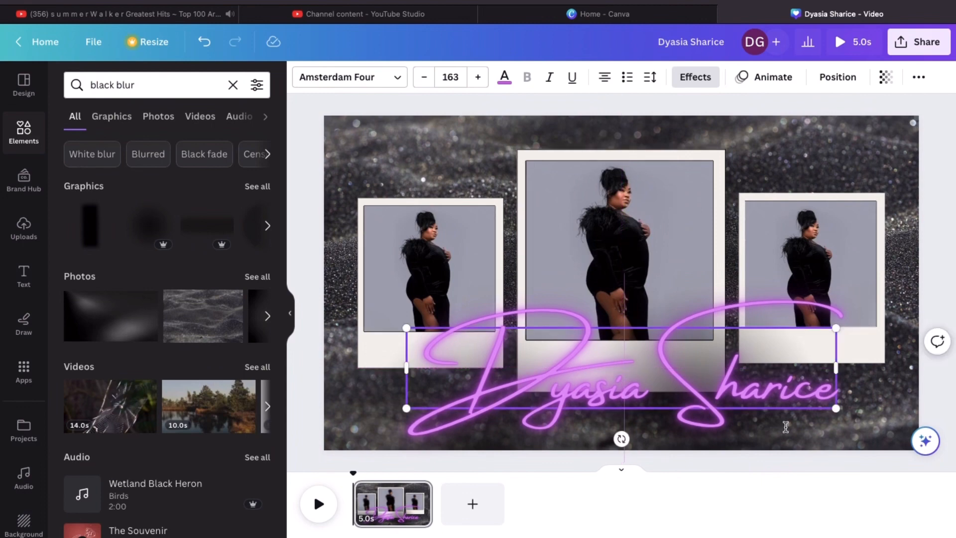
pyautogui.click(936, 410)
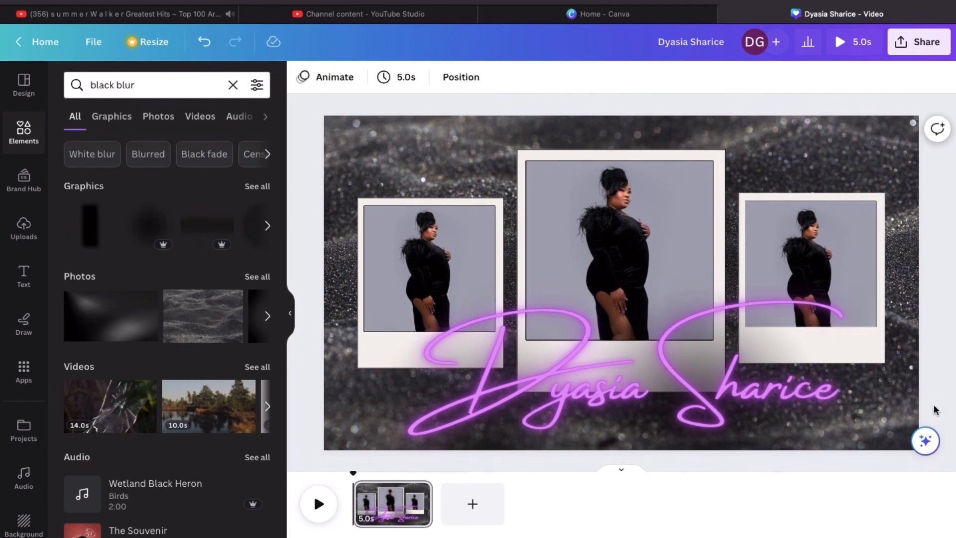
pyautogui.click(815, 333)
# Try Fade, Pan and Rise on the name title, settle on Pan, and give the centre photo Rise
pyautogui.moveTo(809, 345); pyautogui.dragTo(604, 130)
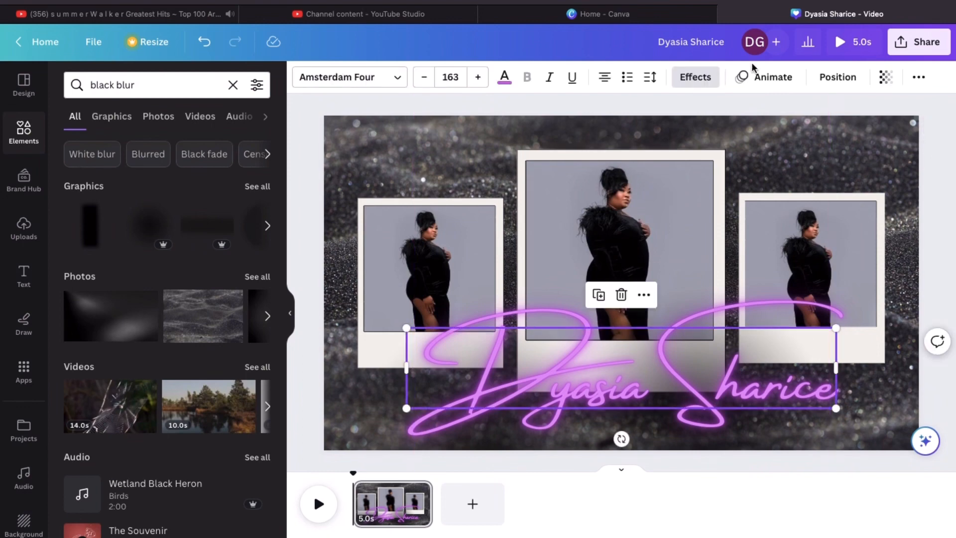
pyautogui.click(760, 79)
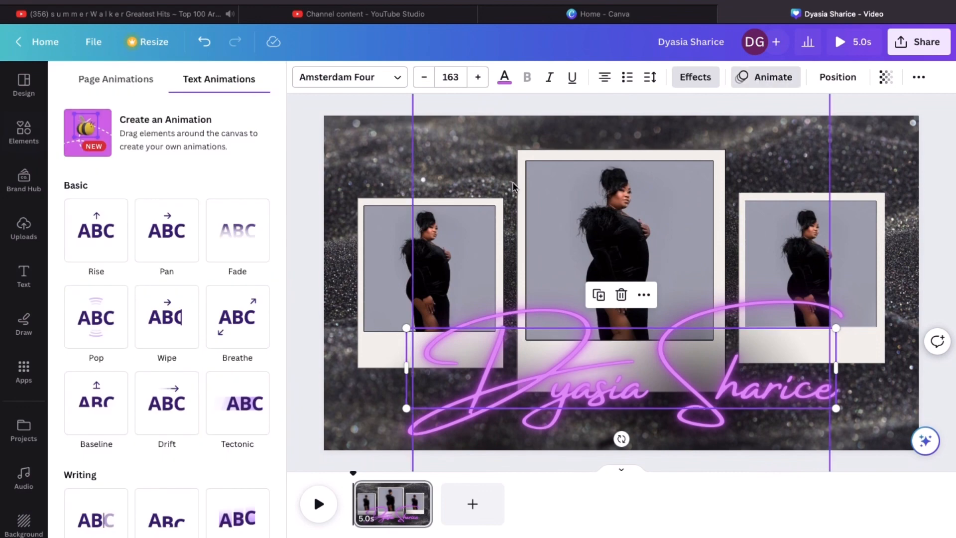
pyautogui.click(255, 247)
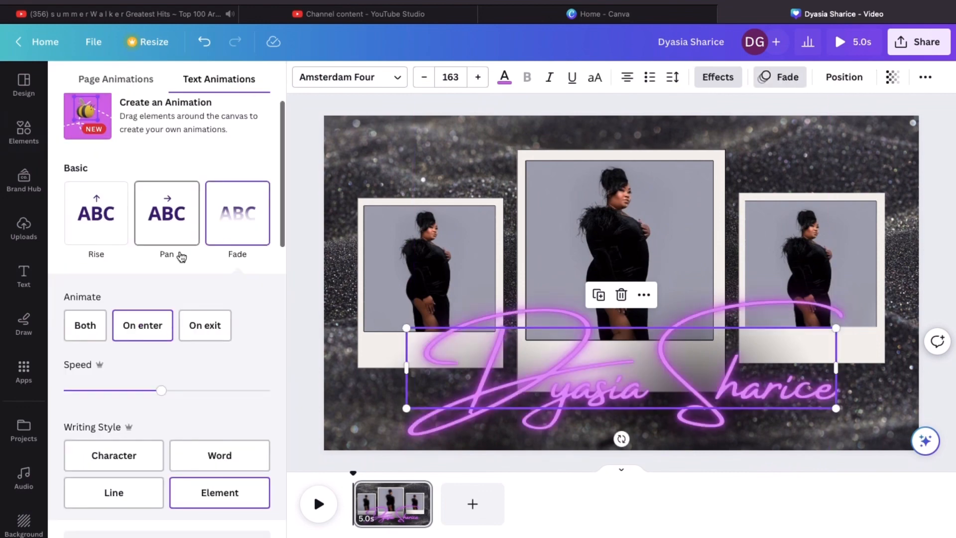
pyautogui.click(173, 237)
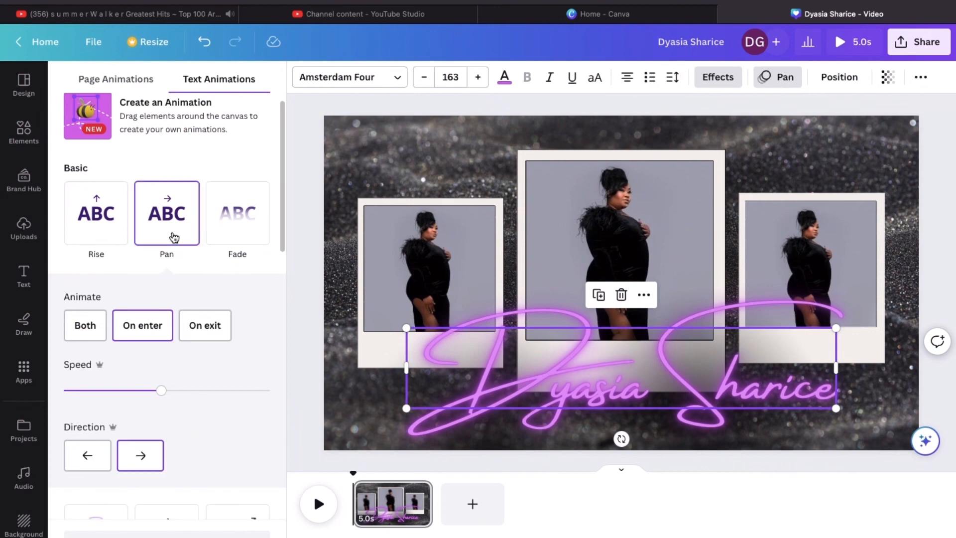
pyautogui.click(115, 236)
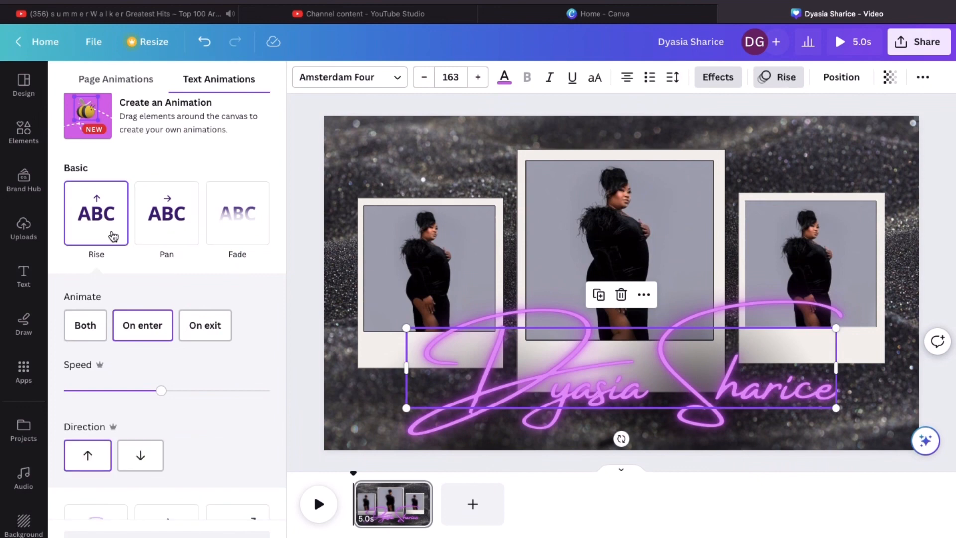
pyautogui.click(157, 235)
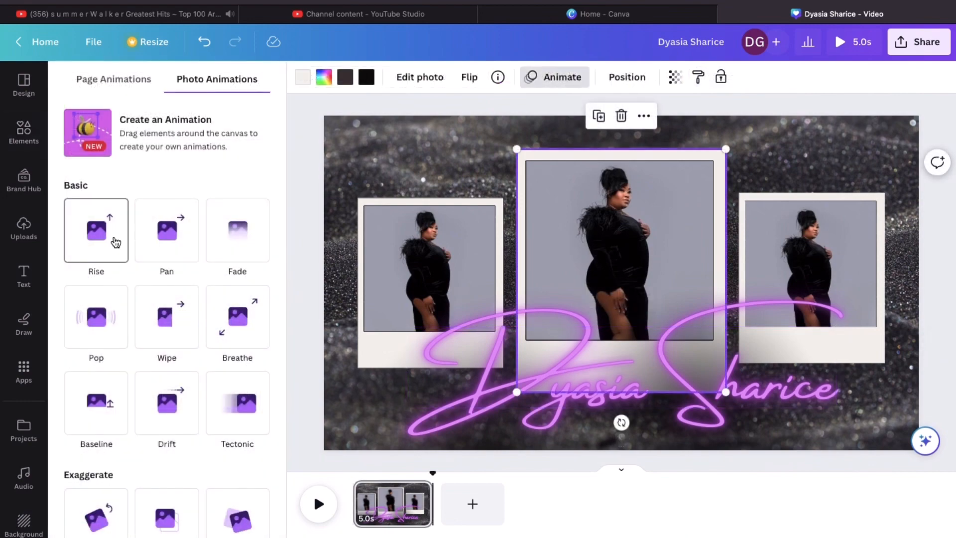
pyautogui.click(115, 242)
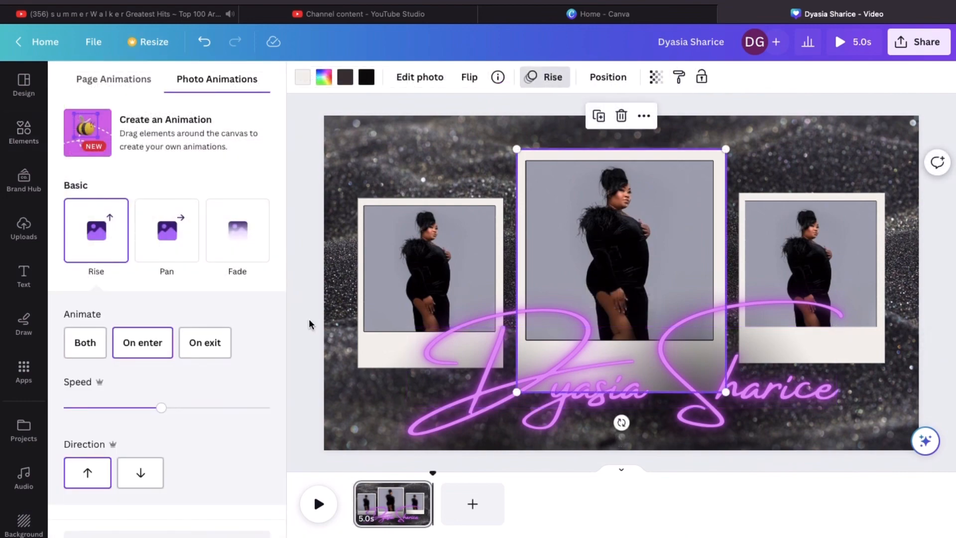
# Give the left and right polaroid photos a Fade entrance and preview the page
pyautogui.click(370, 345)
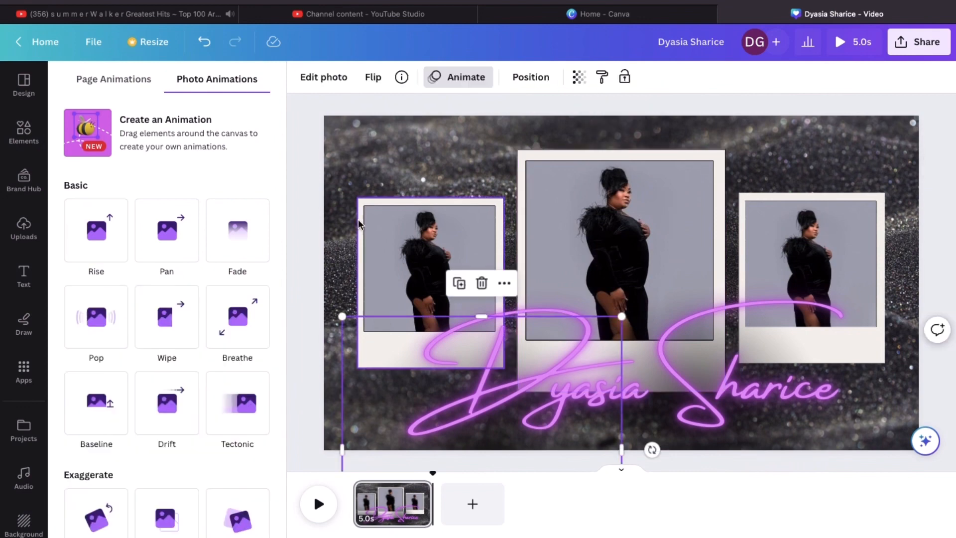
pyautogui.click(359, 222)
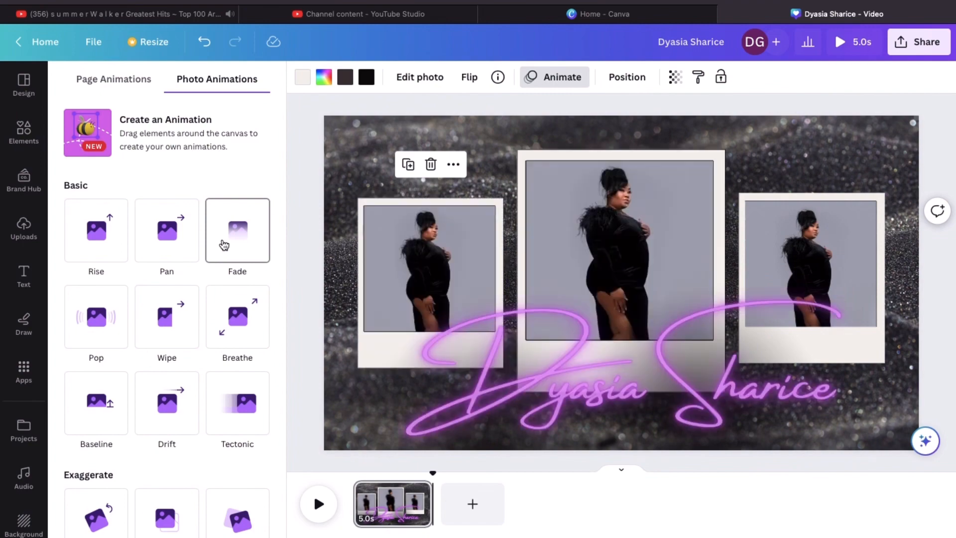
pyautogui.click(225, 245)
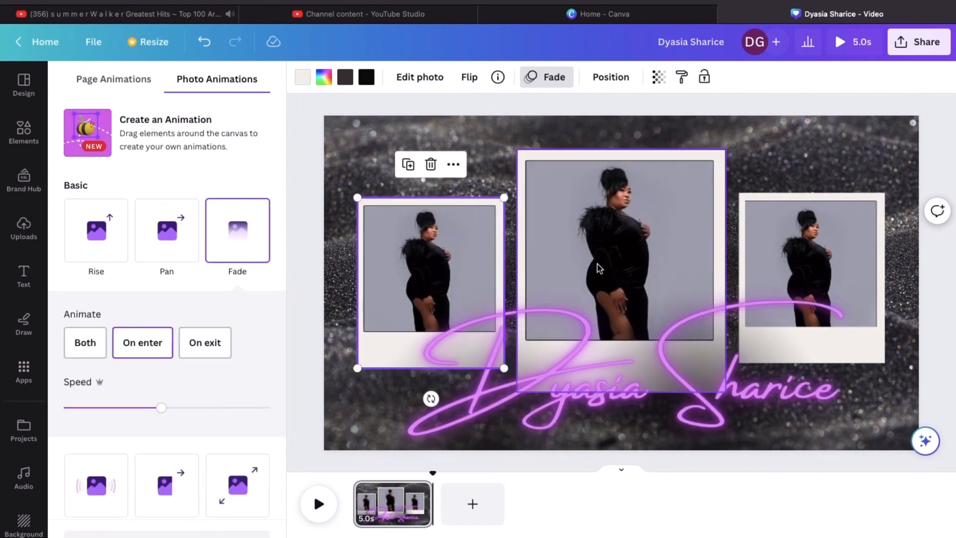
pyautogui.click(789, 339)
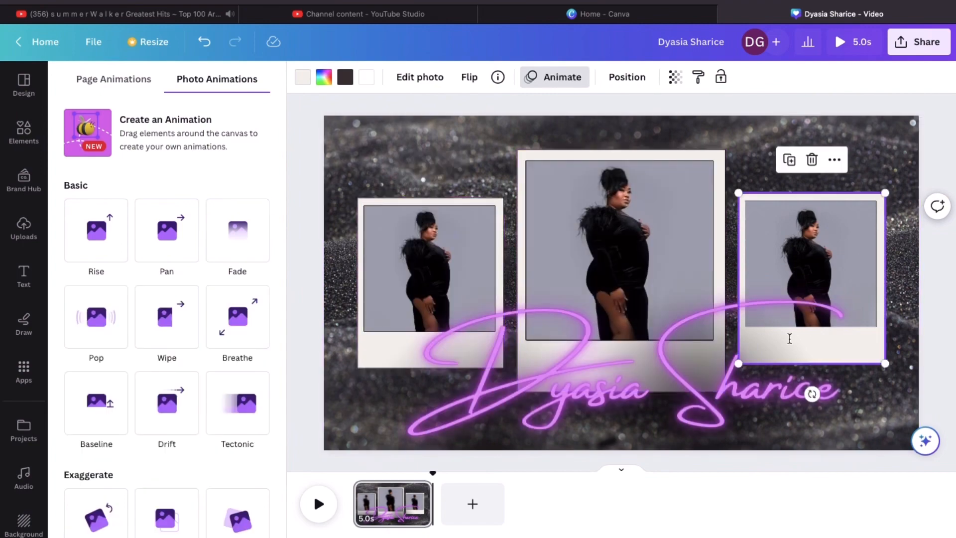
pyautogui.click(249, 253)
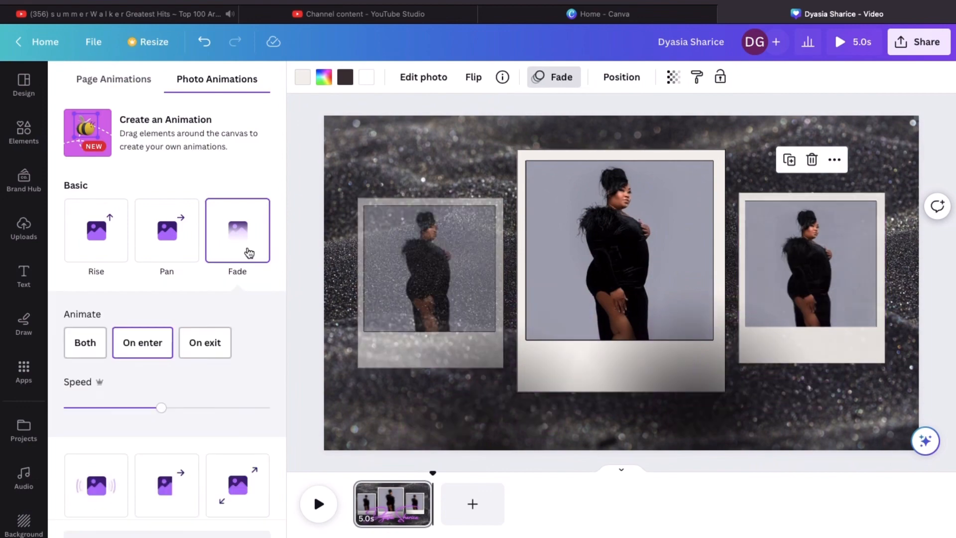
pyautogui.click(318, 504)
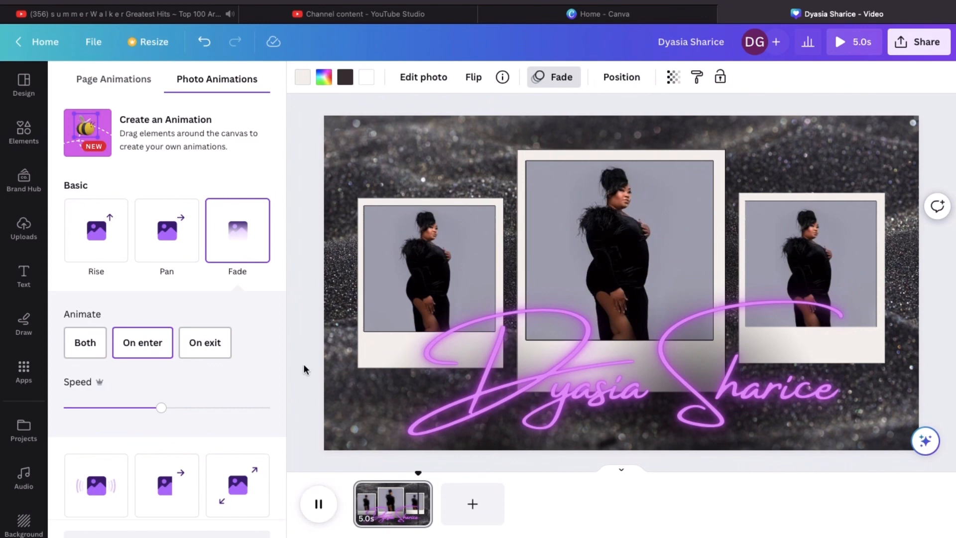
pyautogui.click(378, 348)
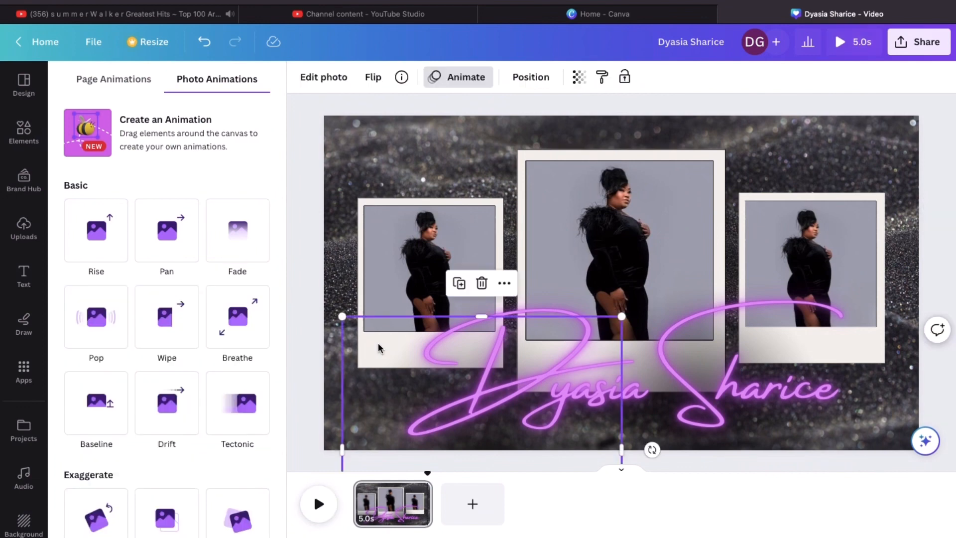
# Drag both side photos' Fade speed sliders left, then play the animation preview
pyautogui.click(361, 213)
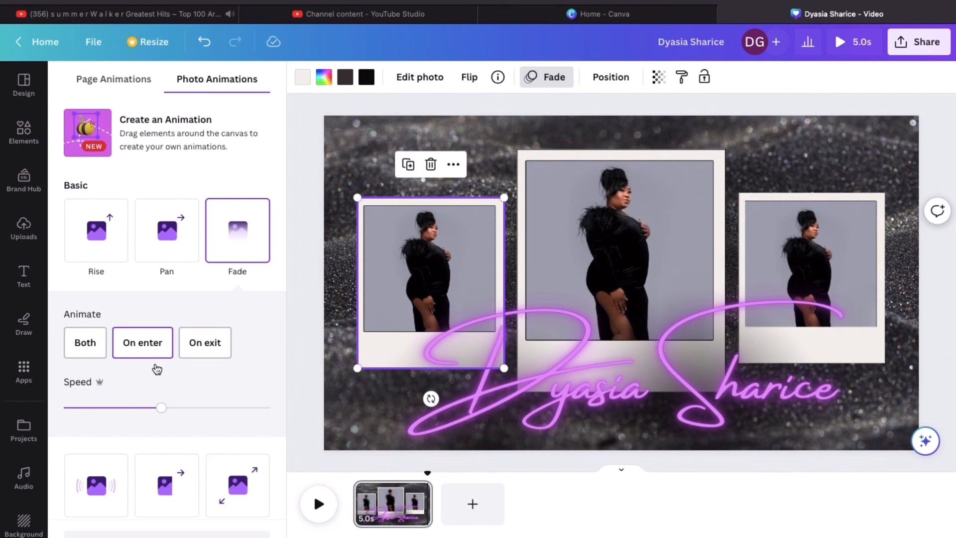
pyautogui.moveTo(162, 413); pyautogui.dragTo(150, 413)
pyautogui.click(149, 412)
pyautogui.moveTo(155, 414); pyautogui.dragTo(133, 414)
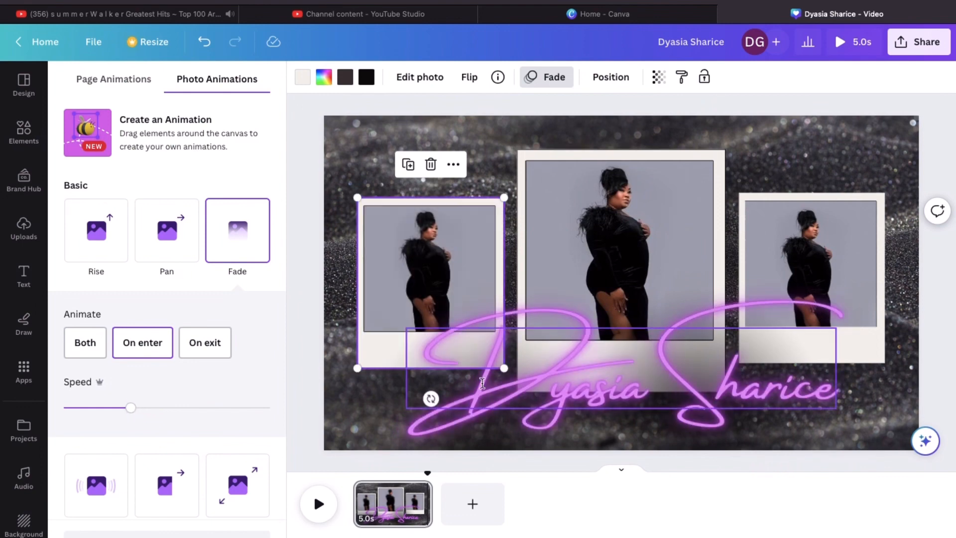
pyautogui.click(863, 353)
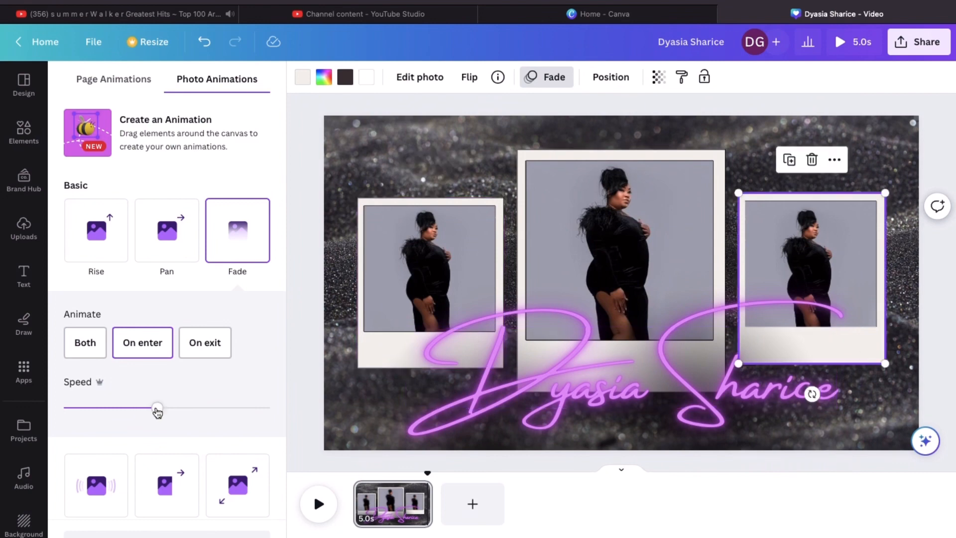
pyautogui.click(138, 408)
pyautogui.moveTo(135, 411); pyautogui.dragTo(124, 412)
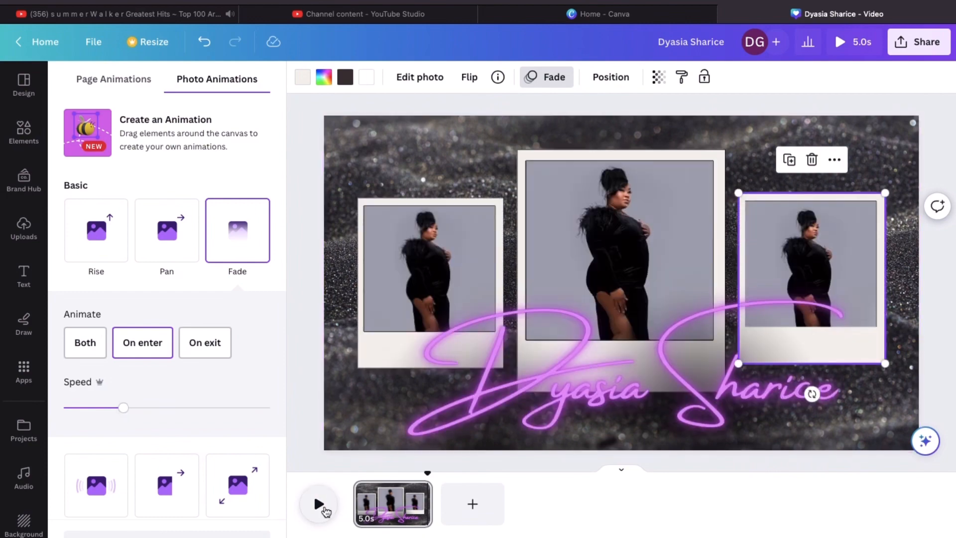
pyautogui.click(322, 506)
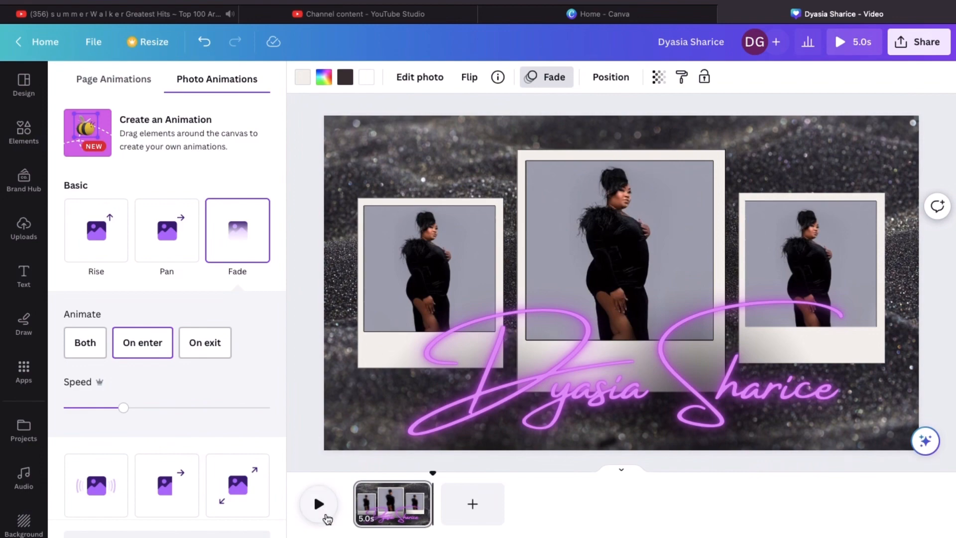
pyautogui.click(321, 511)
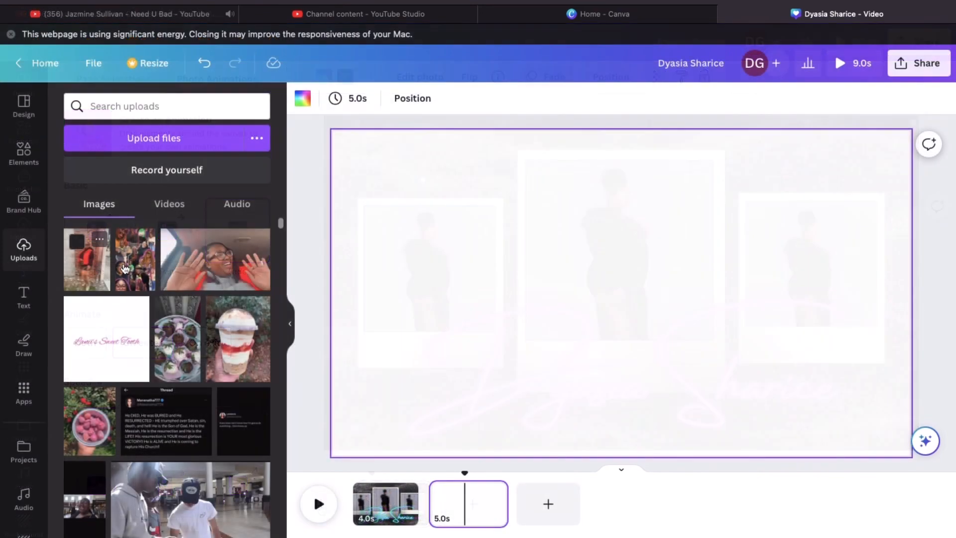
# Paste the brick-wall photo onto the new page, align it left and stretch it full height
pyautogui.press('cmd+v')
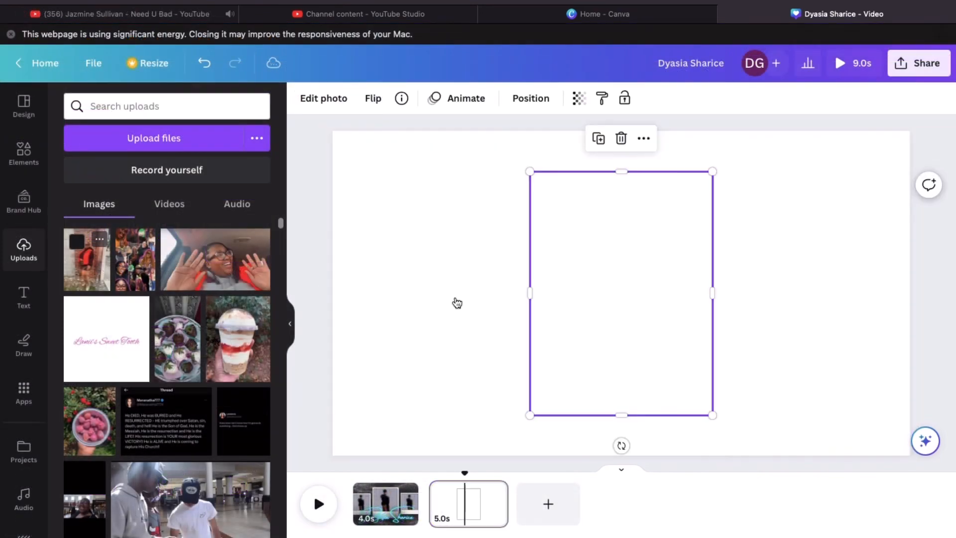
pyautogui.moveTo(545, 282); pyautogui.dragTo(434, 257)
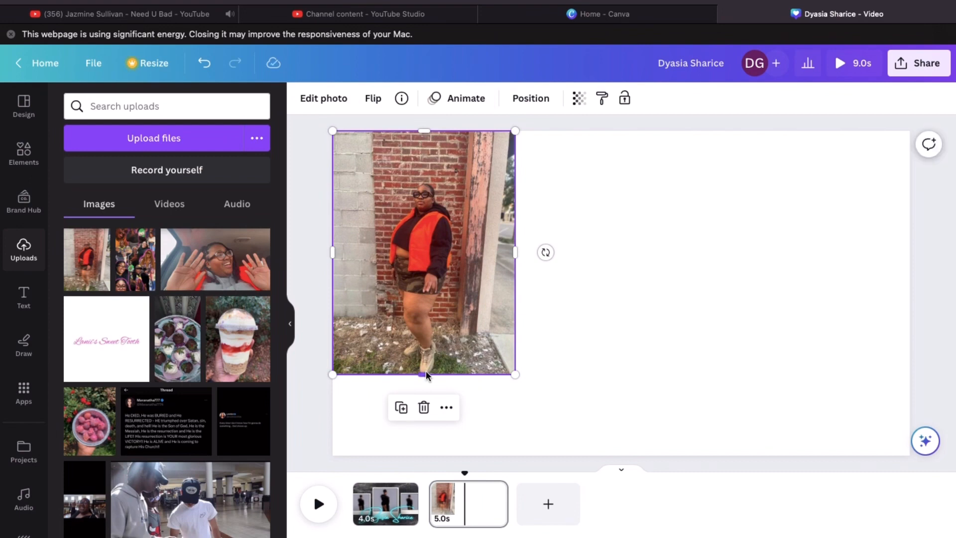
pyautogui.moveTo(427, 376); pyautogui.dragTo(427, 404)
pyautogui.moveTo(424, 317)
pyautogui.mouseDown()
pyautogui.moveTo(430, 328)
pyautogui.moveTo(423, 310)
pyautogui.mouseUp()
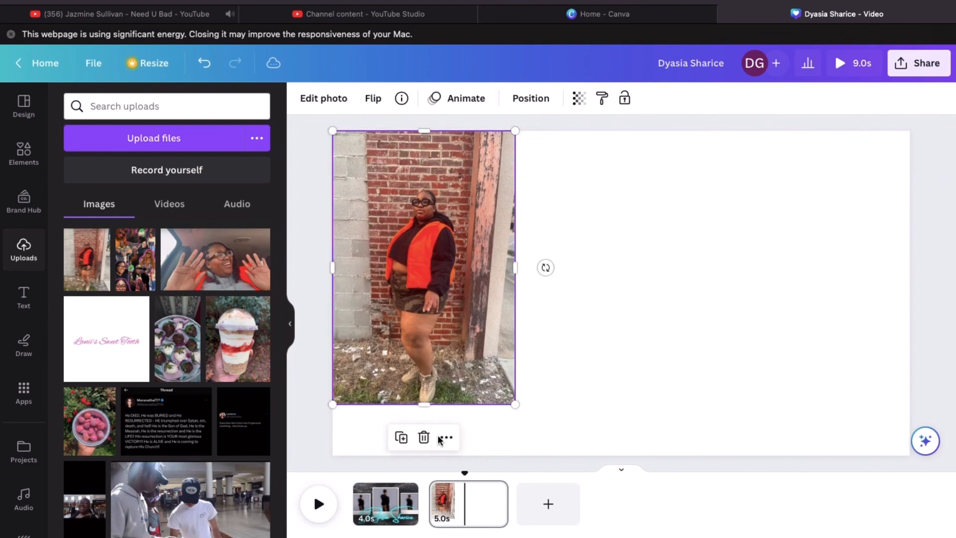
pyautogui.moveTo(425, 405); pyautogui.dragTo(429, 469)
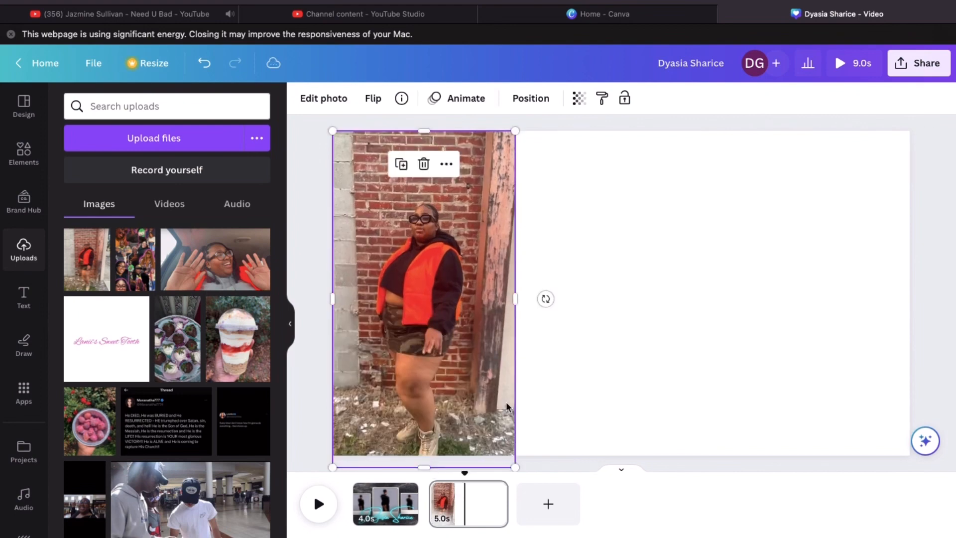
# Duplicate the brick-wall photo into middle and right copies, widening the middle one to close gaps
pyautogui.click(402, 166)
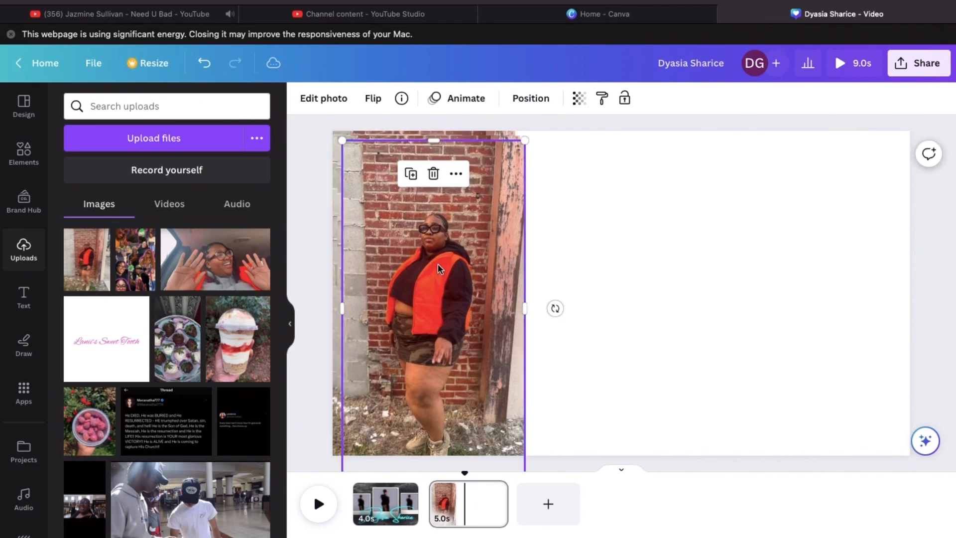
pyautogui.moveTo(437, 264); pyautogui.dragTo(728, 233)
pyautogui.moveTo(783, 255); pyautogui.dragTo(825, 254)
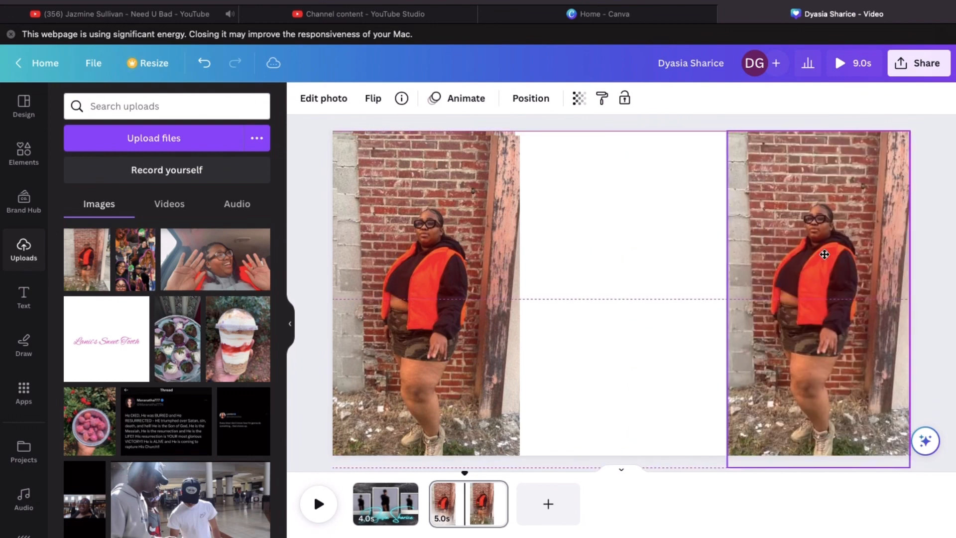
pyautogui.moveTo(905, 204); pyautogui.dragTo(657, 225)
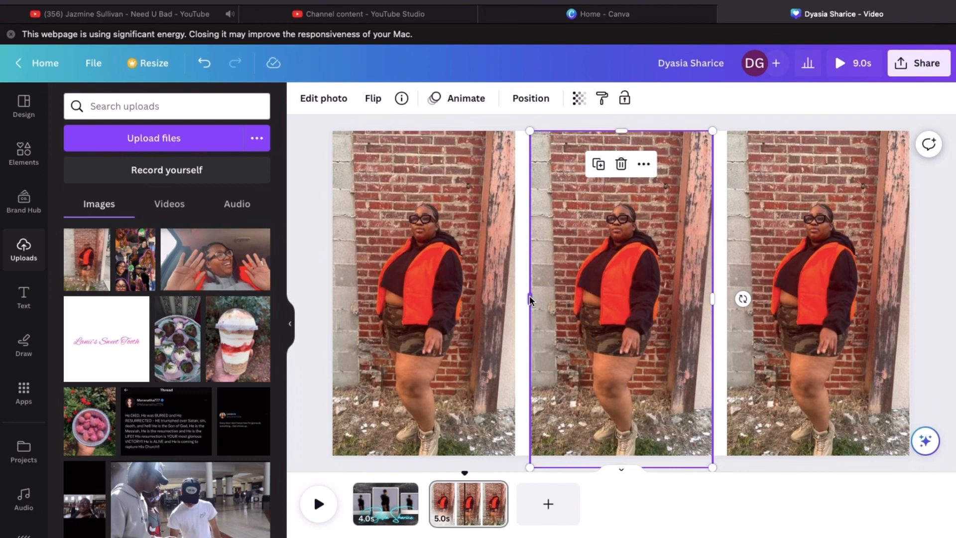
pyautogui.moveTo(517, 299); pyautogui.dragTo(515, 298)
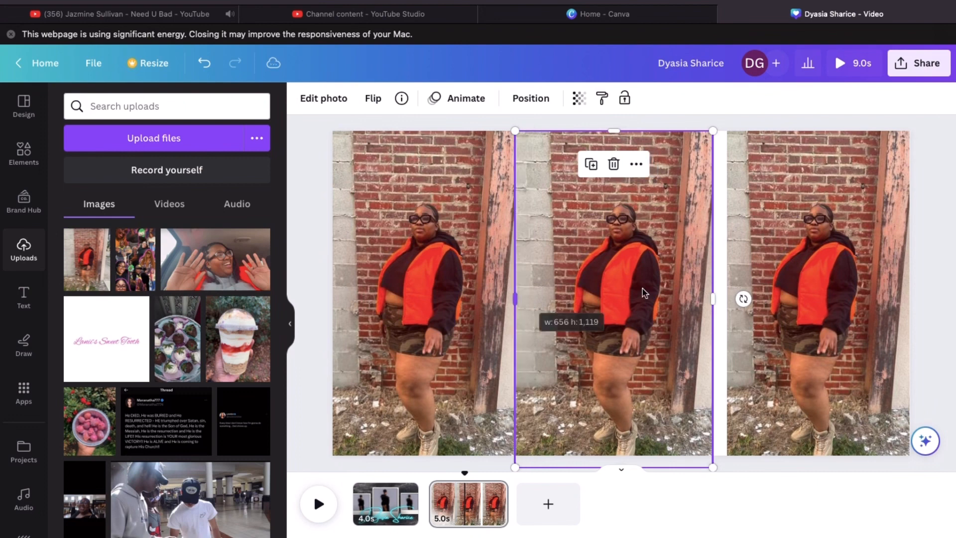
pyautogui.moveTo(716, 294); pyautogui.dragTo(725, 298)
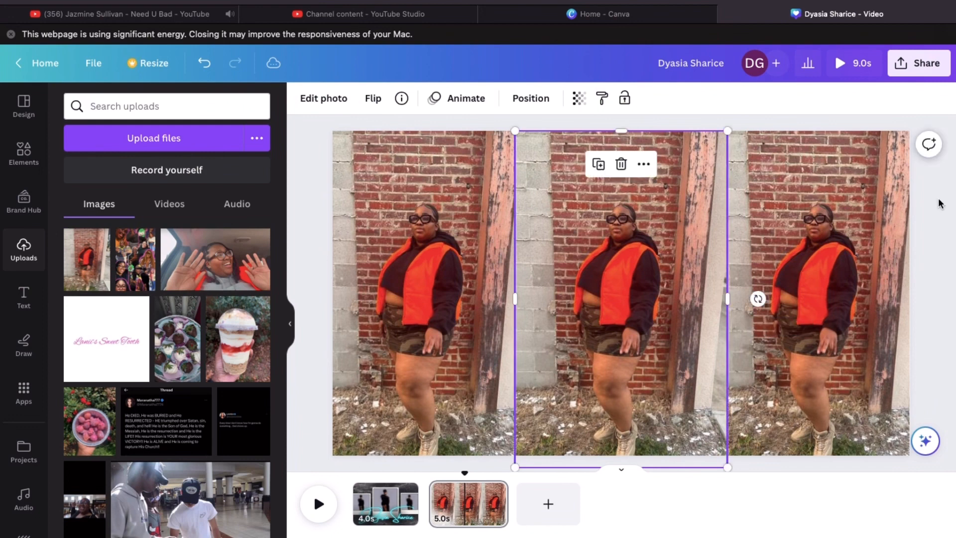
pyautogui.click(940, 203)
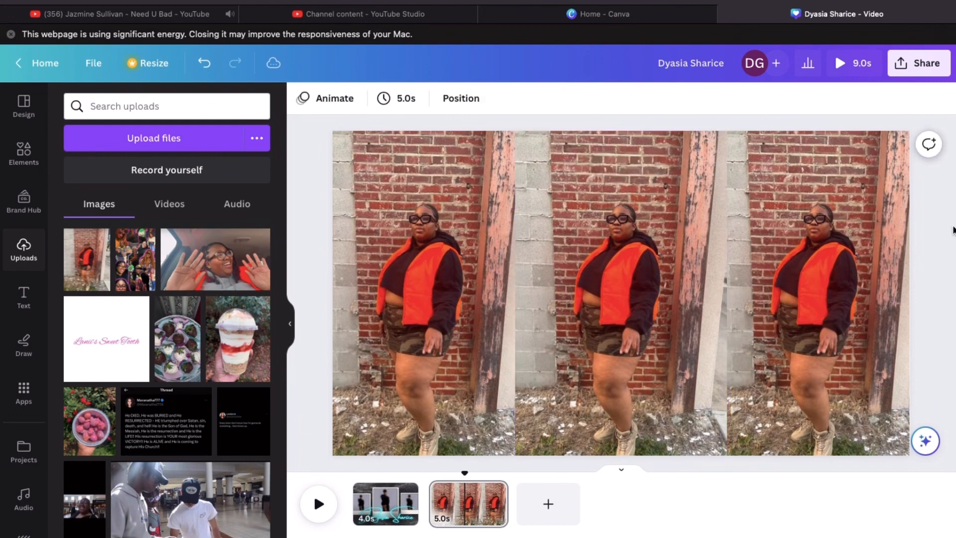
# Set the left brick-wall photo's transparency to 55
pyautogui.click(460, 268)
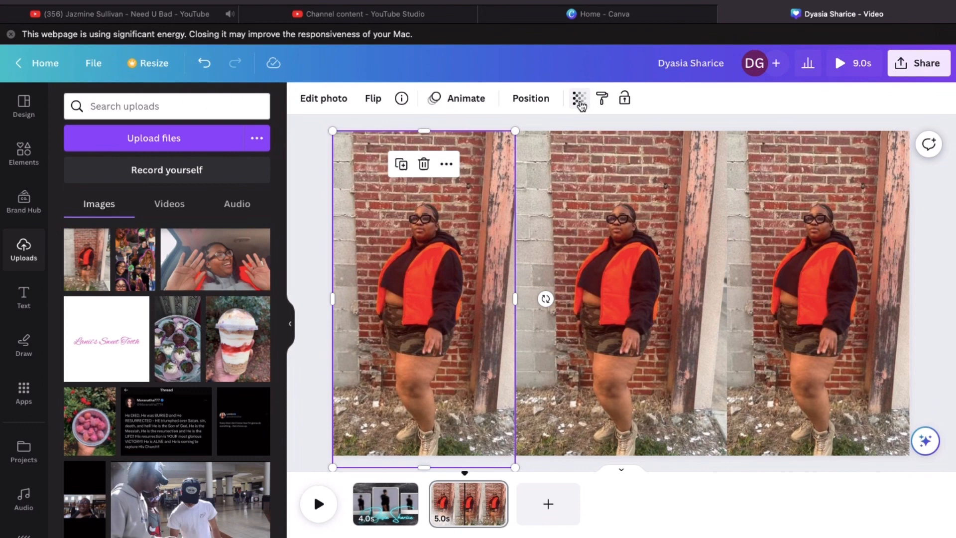
pyautogui.click(580, 99)
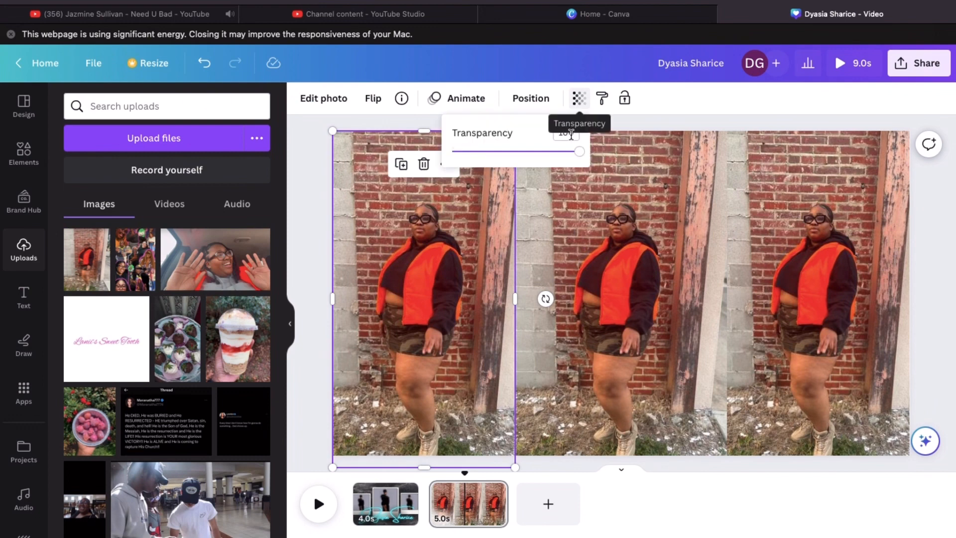
pyautogui.click(568, 132)
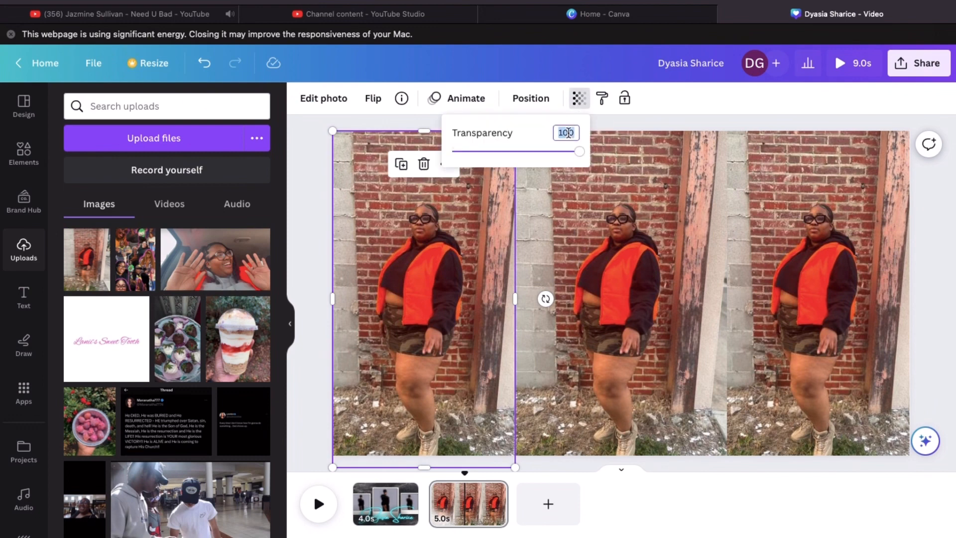
pyautogui.write('55')
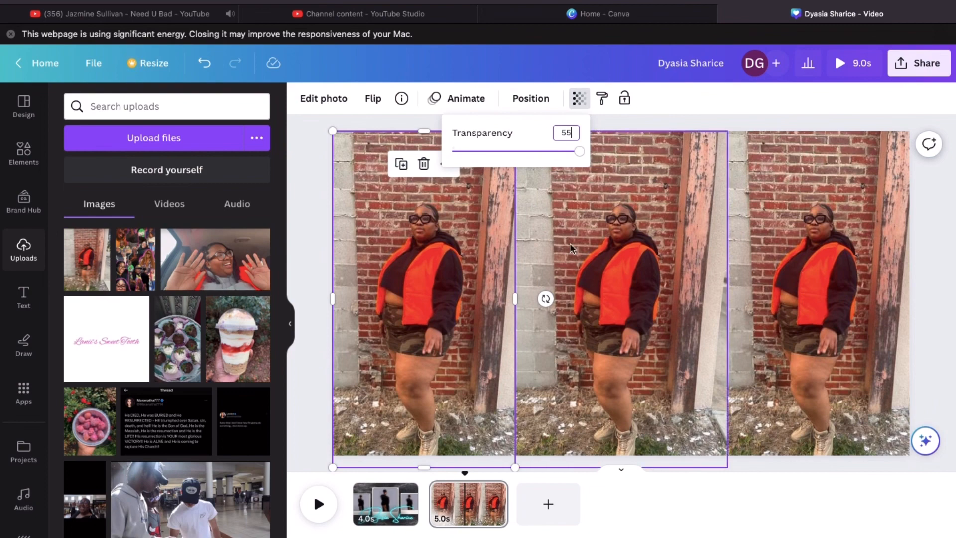
pyautogui.click(586, 252)
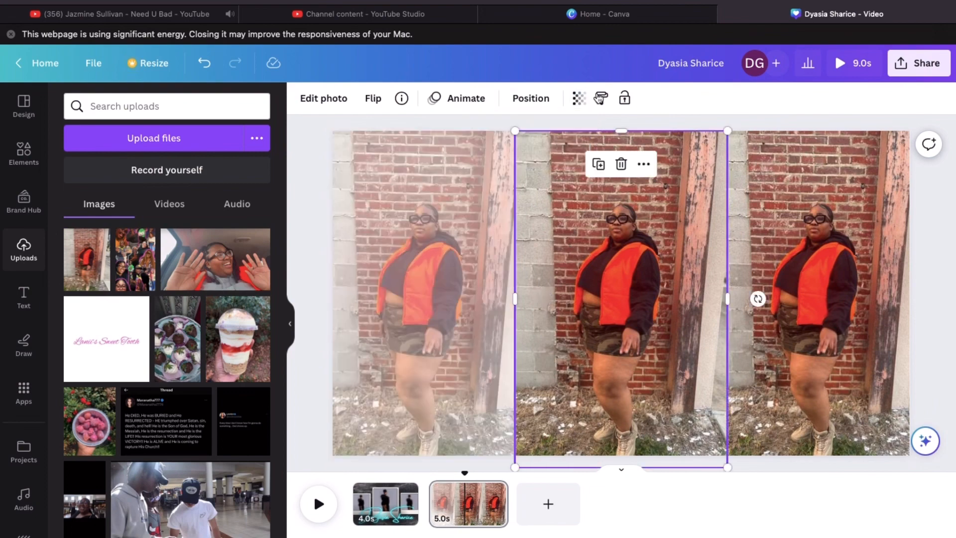
# Set the middle photo's transparency to 55
pyautogui.click(580, 102)
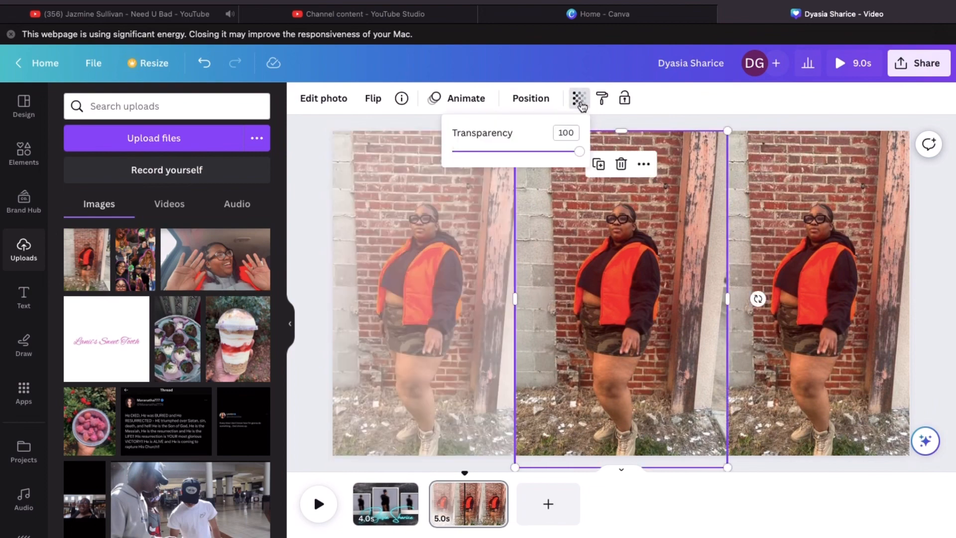
pyautogui.click(580, 101)
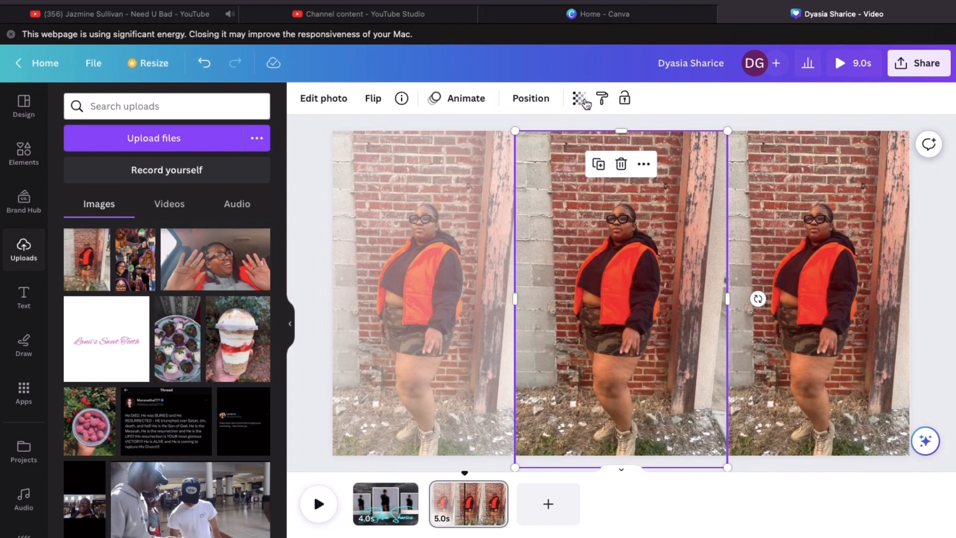
pyautogui.click(579, 99)
pyautogui.click(577, 107)
pyautogui.click(576, 109)
pyautogui.click(569, 132)
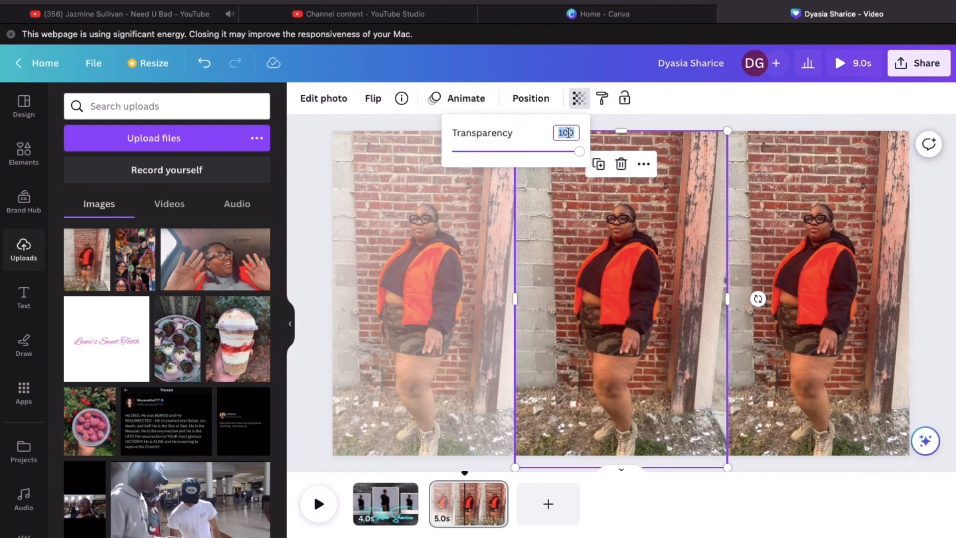
pyautogui.write('55')
pyautogui.click(772, 230)
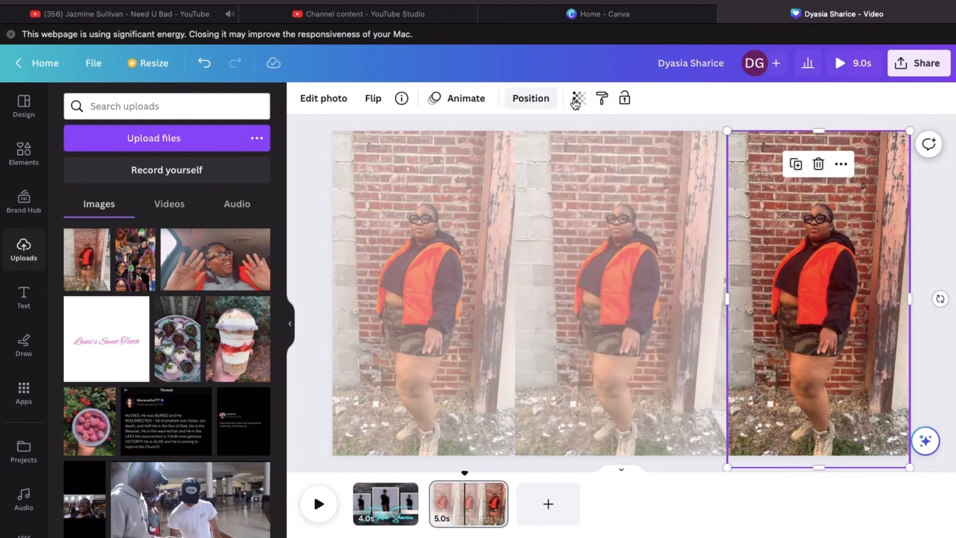
# Set the right photo's transparency to 55 and deselect the photos
pyautogui.click(577, 99)
pyautogui.click(574, 134)
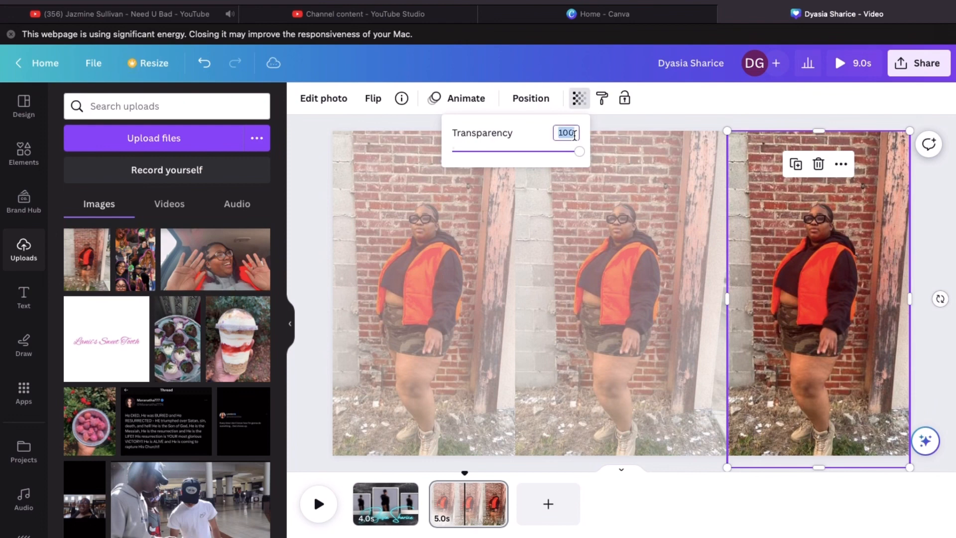
pyautogui.write('55')
pyautogui.click(674, 123)
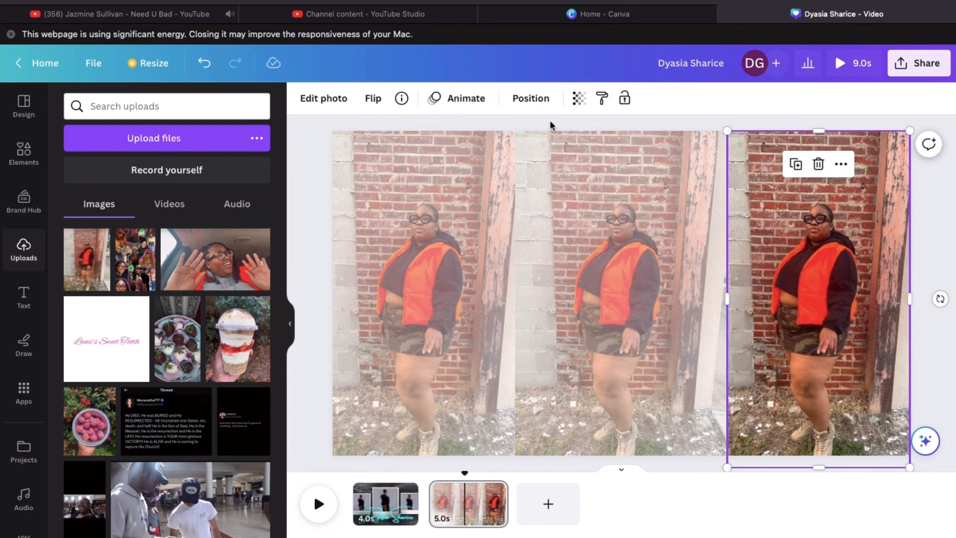
pyautogui.click(581, 102)
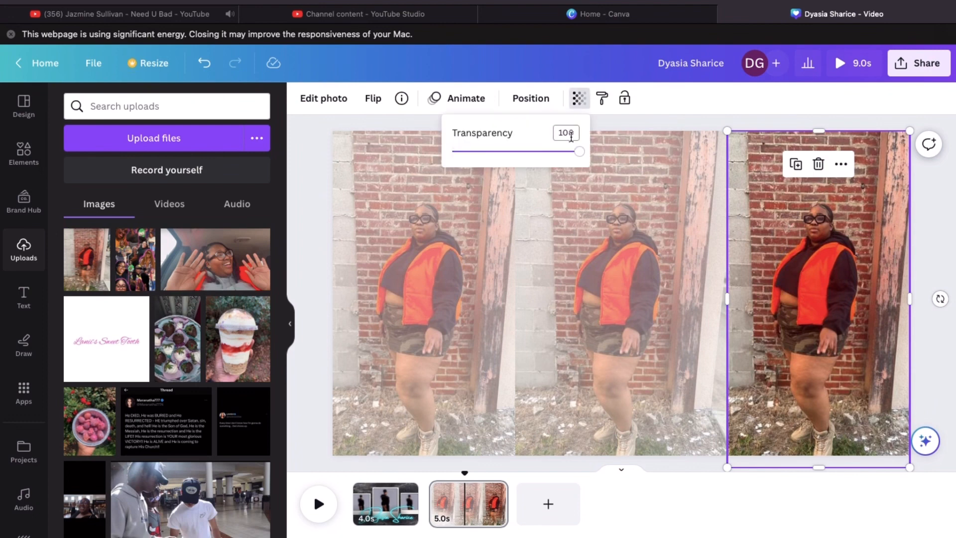
pyautogui.doubleClick(572, 134)
pyautogui.write('55')
pyautogui.press('Return')
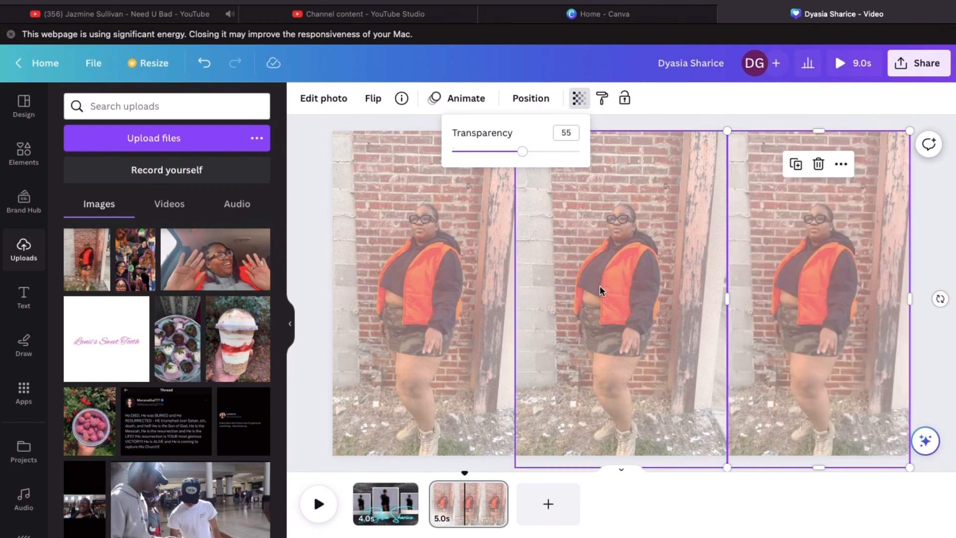
pyautogui.click(601, 291)
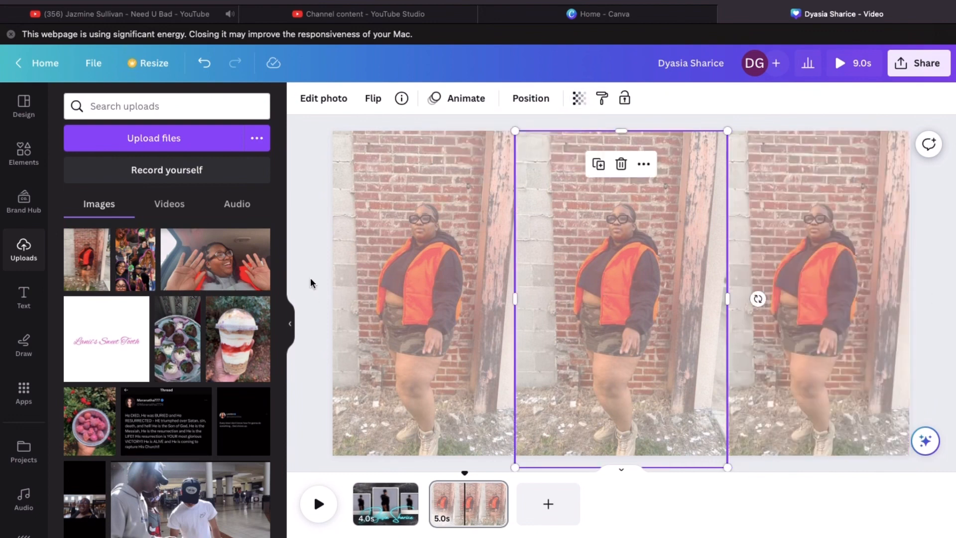
pyautogui.click(306, 284)
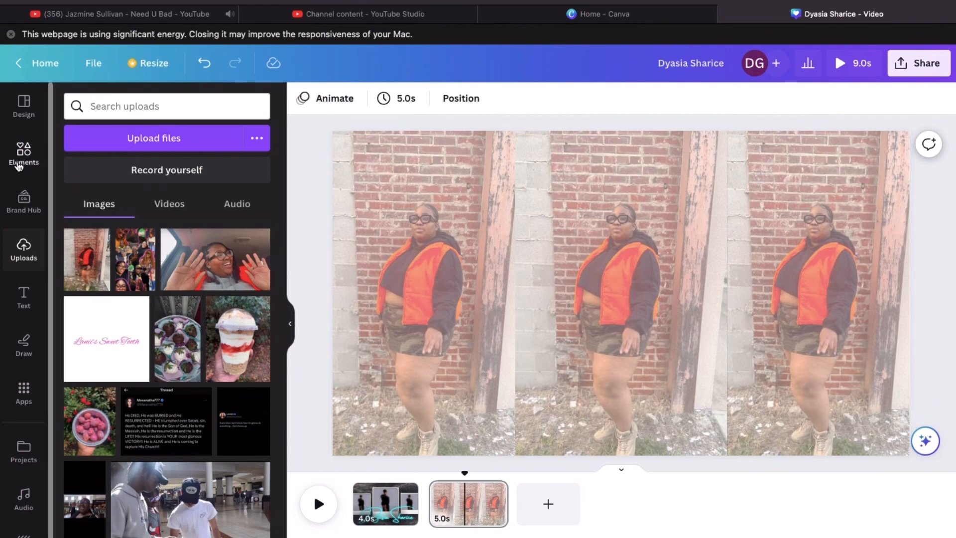
# Search Elements for 'circle frame' and add the first circle frame to the page
pyautogui.click(20, 154)
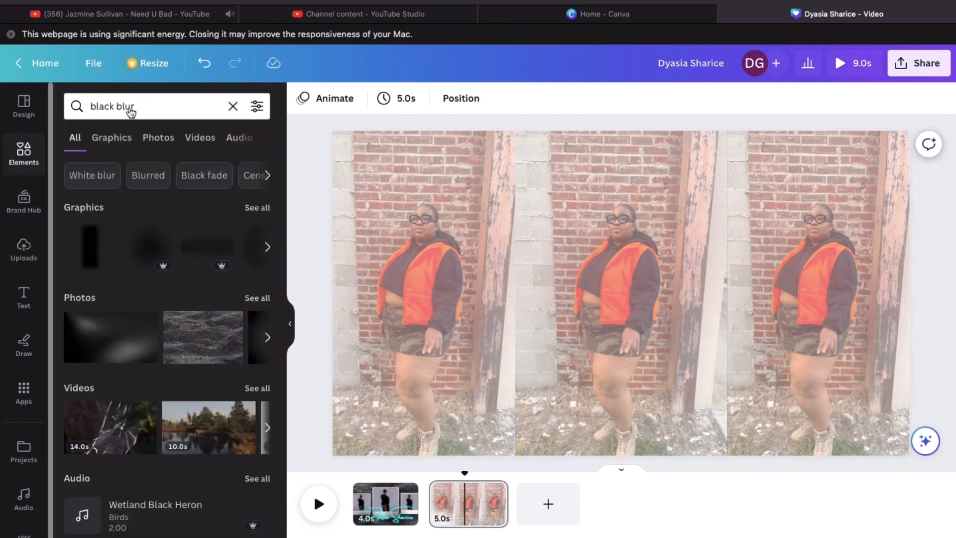
pyautogui.click(233, 107)
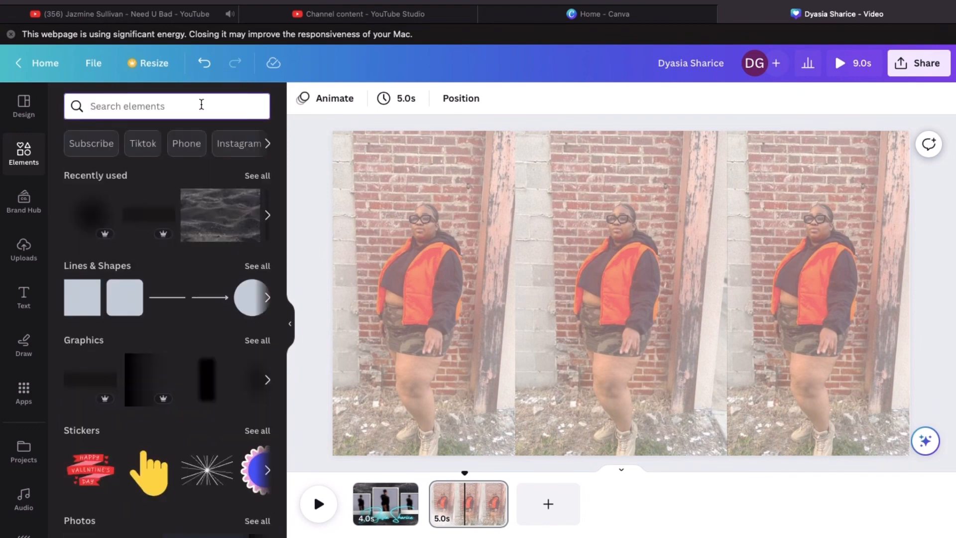
pyautogui.write('circl')
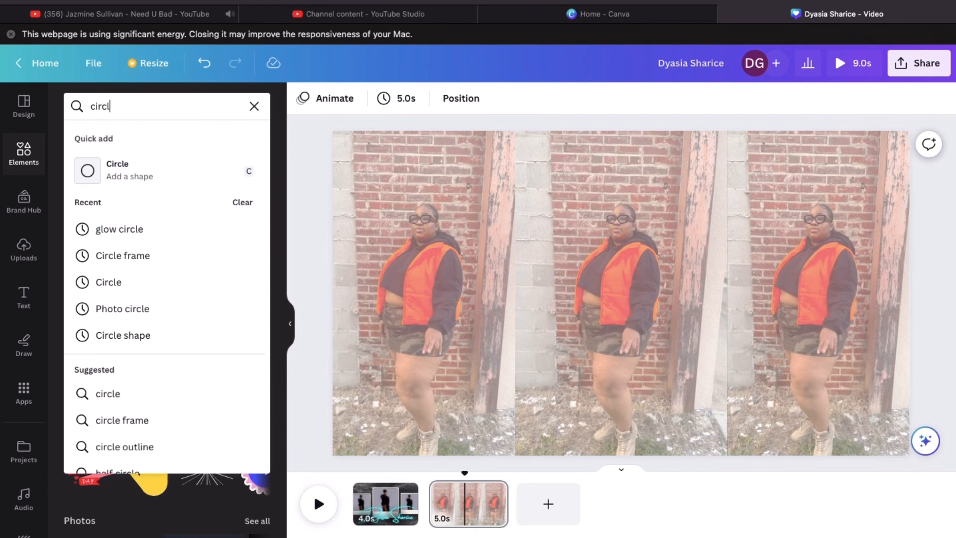
pyautogui.write('e fr')
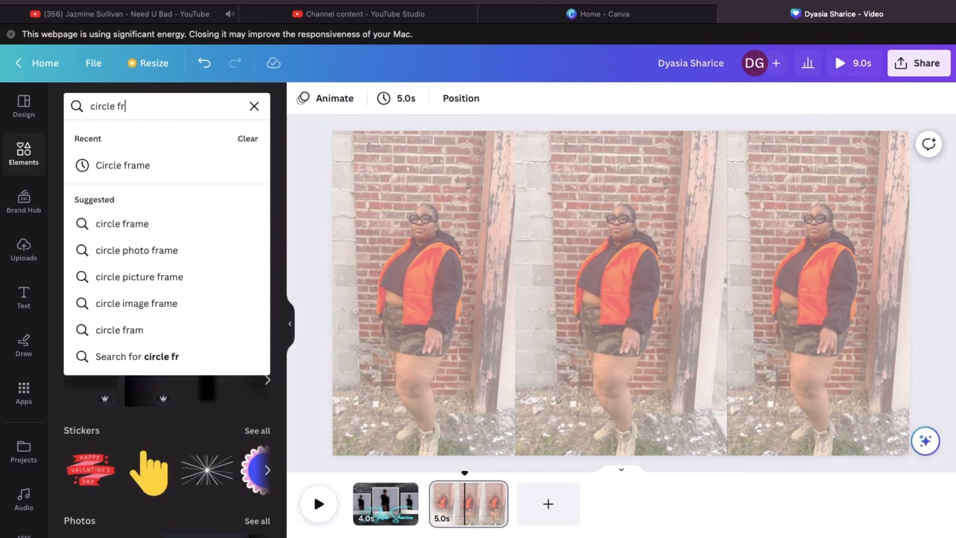
pyautogui.write('ame')
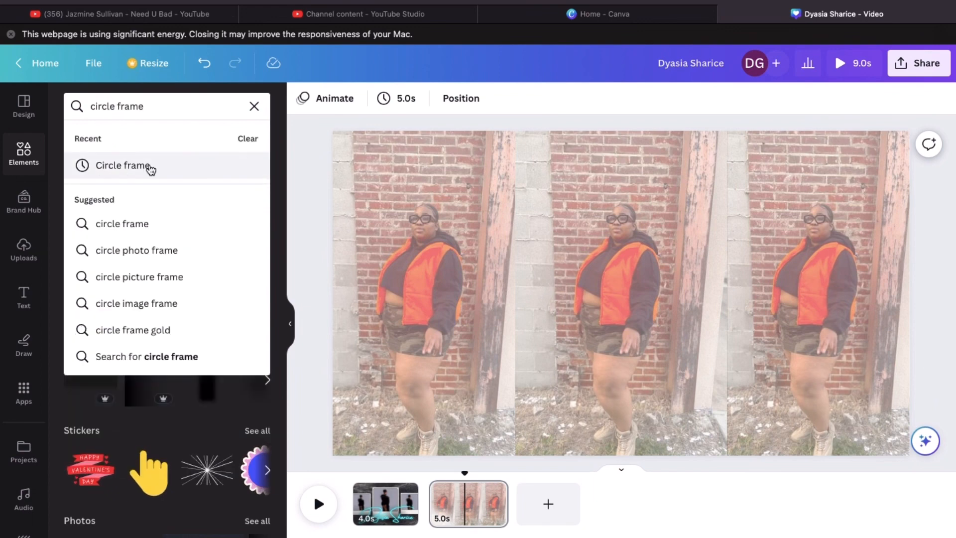
pyautogui.click(151, 167)
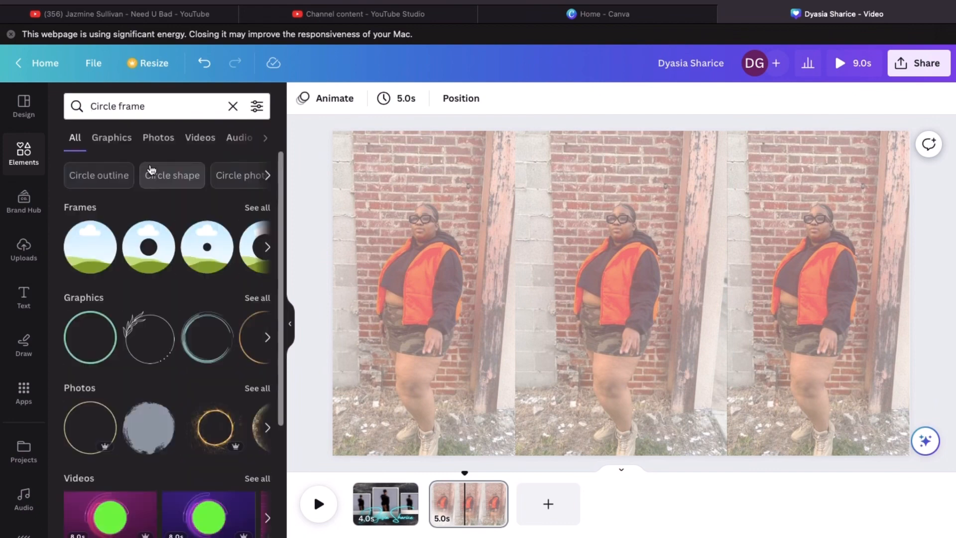
pyautogui.click(90, 249)
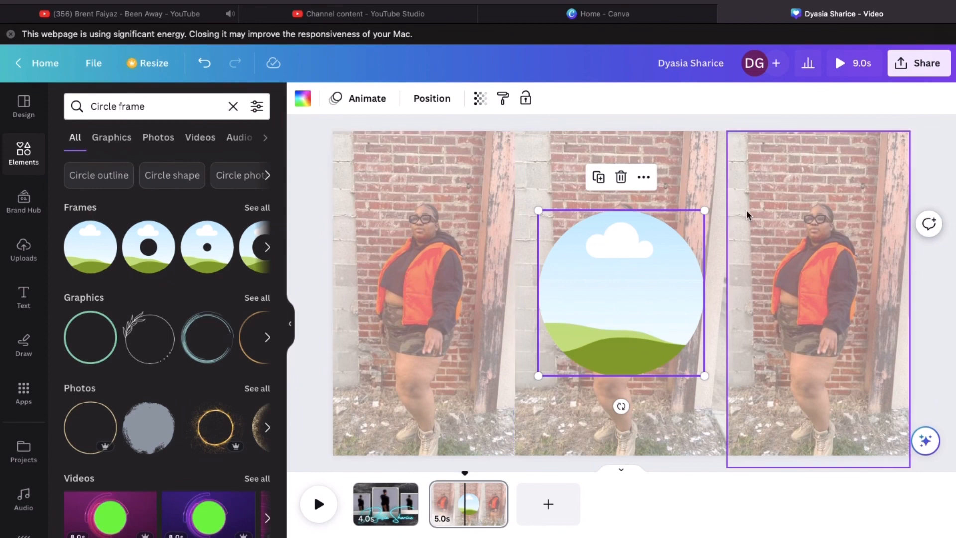
# Shrink the circle frame and place it over the left photo near the page edge
pyautogui.moveTo(704, 214); pyautogui.dragTo(637, 262)
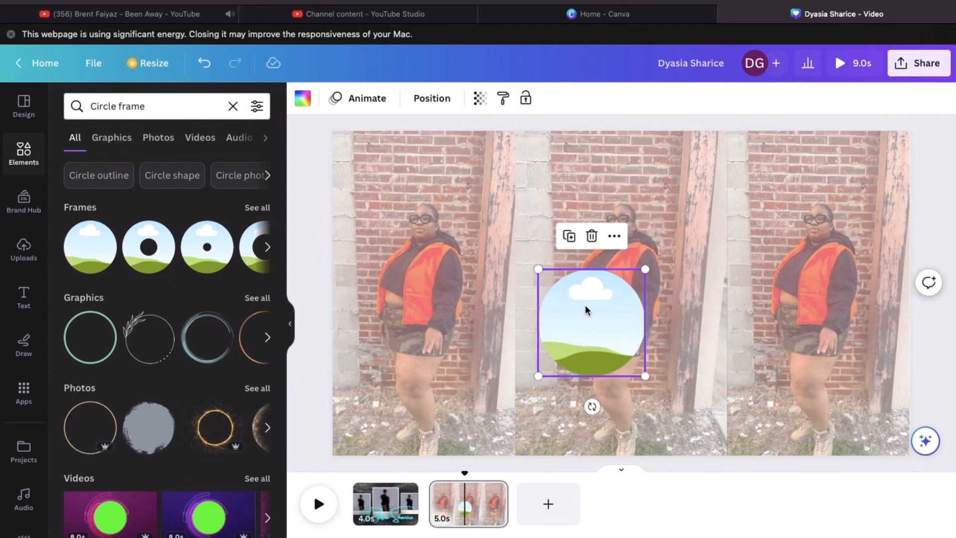
pyautogui.moveTo(587, 309); pyautogui.dragTo(392, 270)
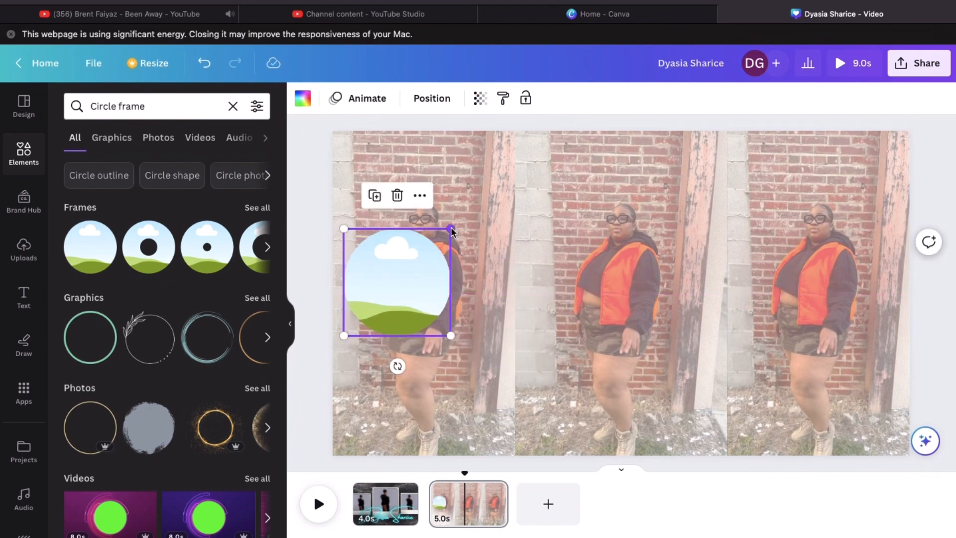
pyautogui.moveTo(452, 230); pyautogui.dragTo(424, 256)
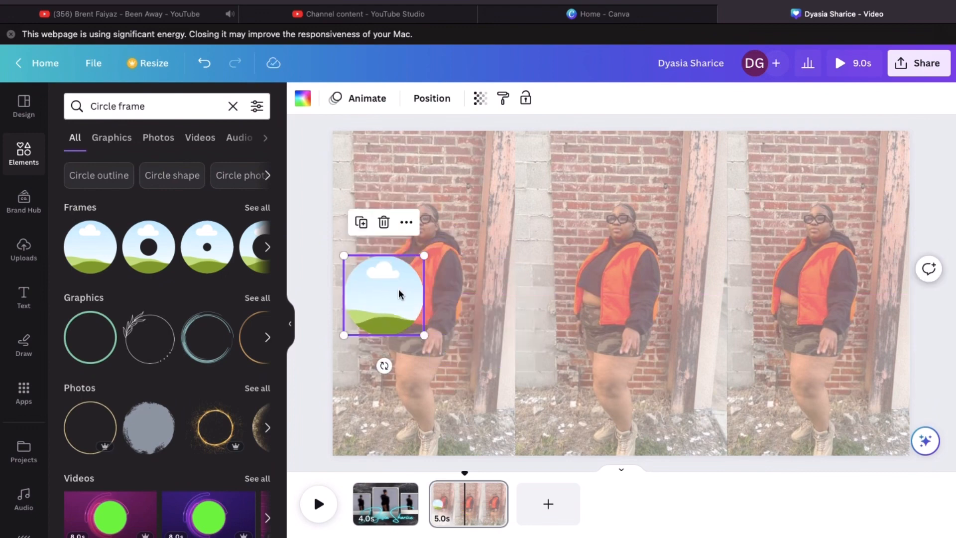
pyautogui.moveTo(398, 294); pyautogui.dragTo(391, 278)
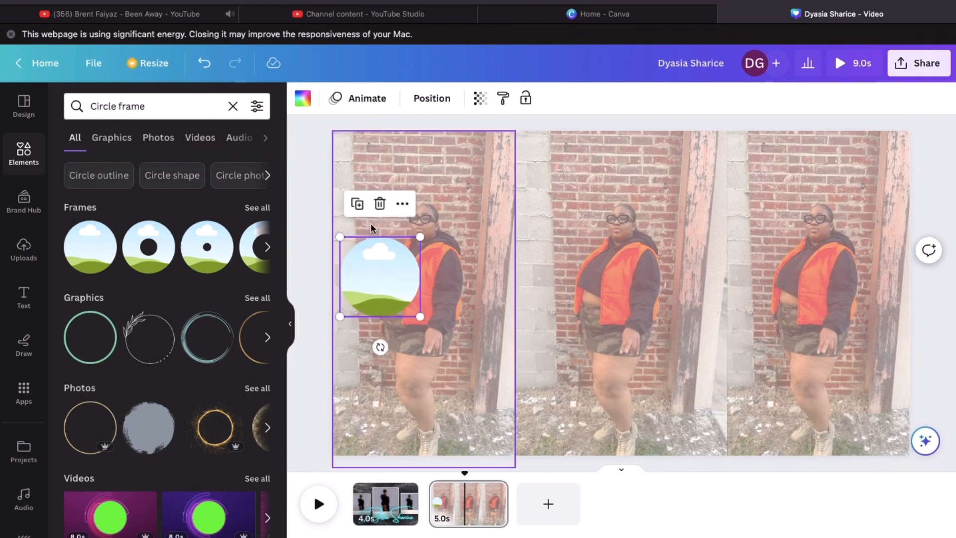
# Duplicate the circle frame and position the copy directly below the first
pyautogui.click(358, 204)
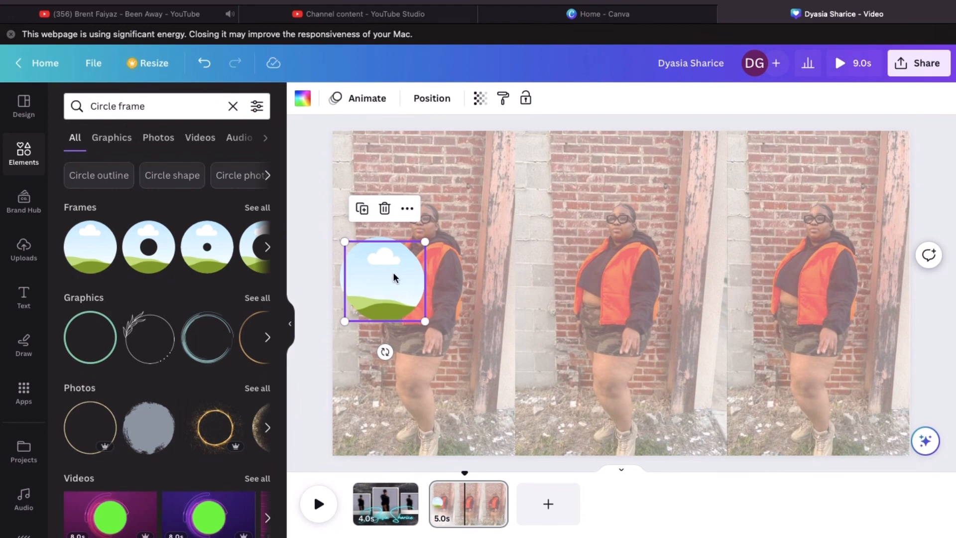
pyautogui.moveTo(394, 274); pyautogui.dragTo(386, 378)
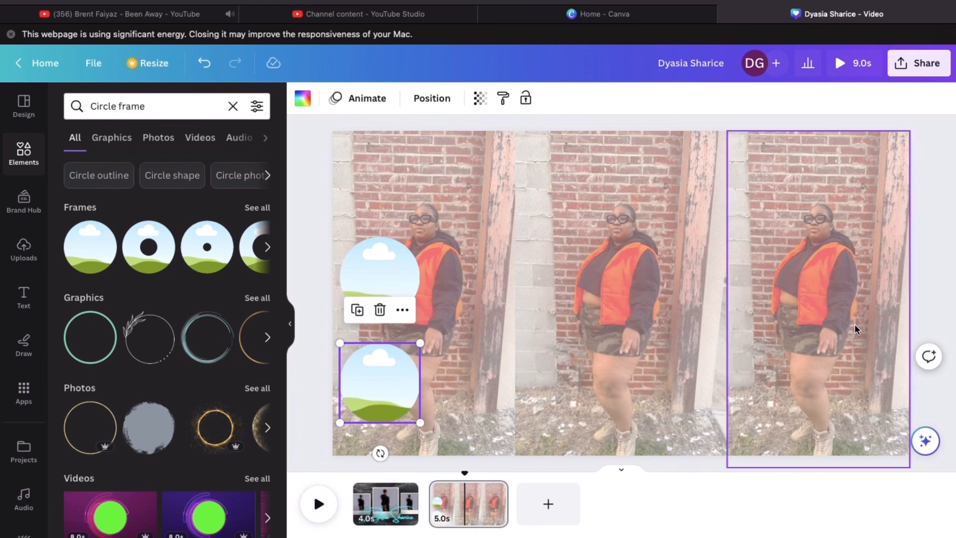
pyautogui.click(923, 198)
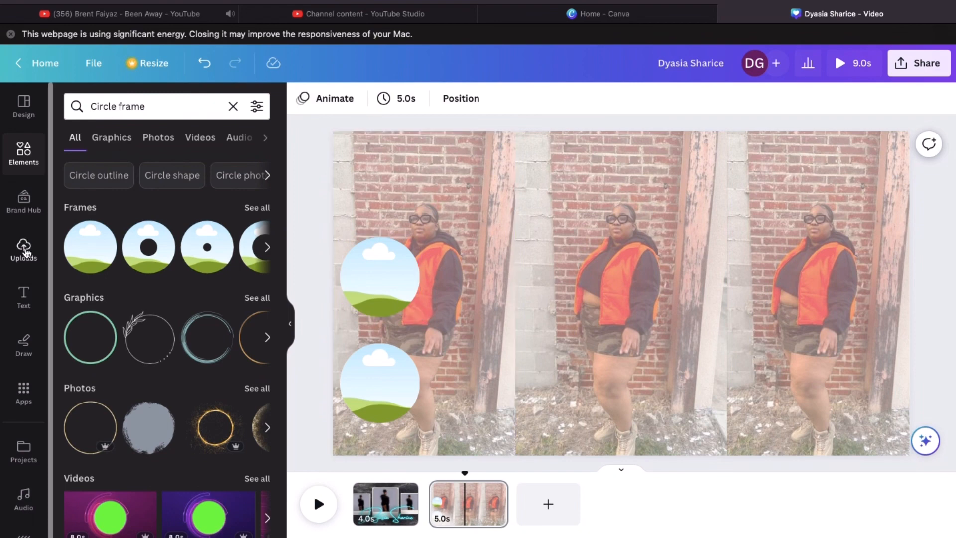
pyautogui.click(25, 249)
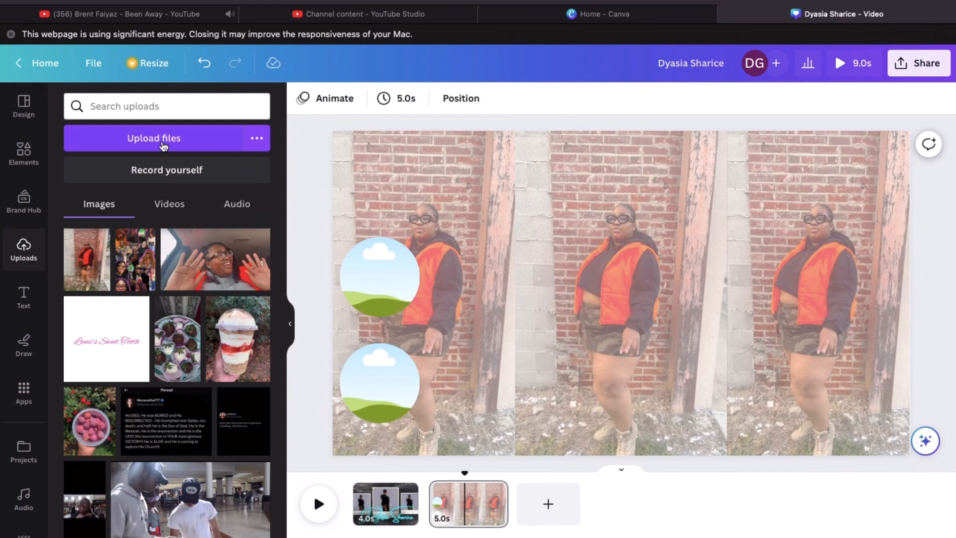
# Upload selfie clips and drop one video into the top circle frame and another into the bottom
pyautogui.click(162, 146)
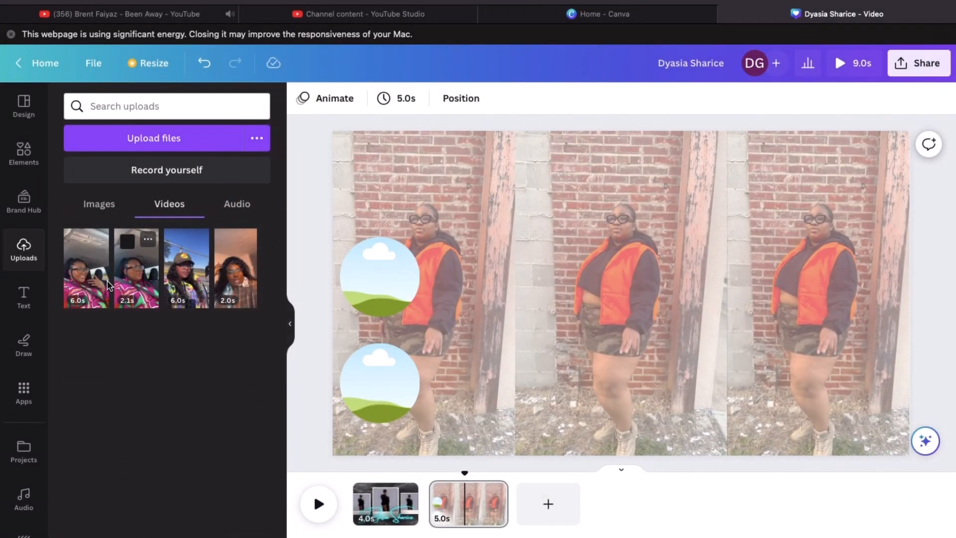
pyautogui.click(91, 277)
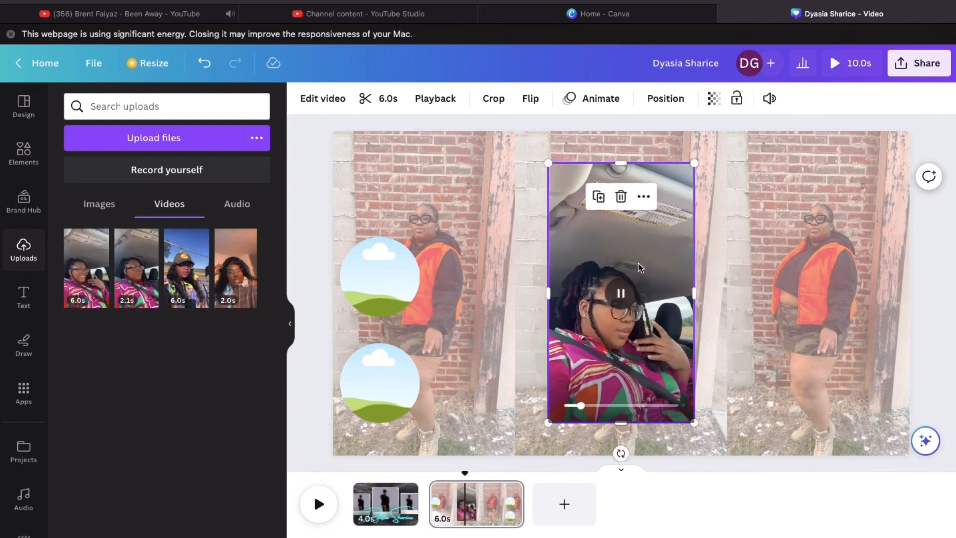
pyautogui.moveTo(638, 263); pyautogui.dragTo(402, 246)
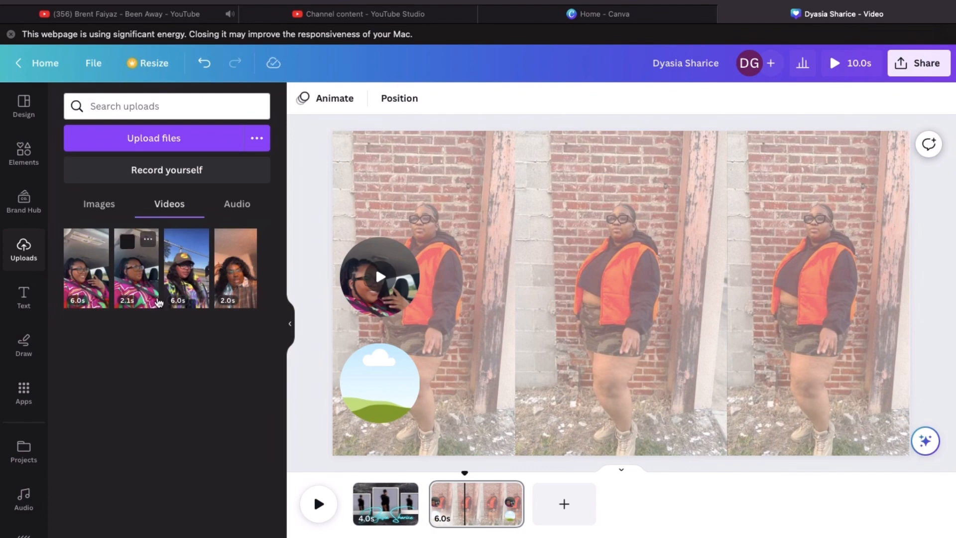
pyautogui.moveTo(183, 284); pyautogui.dragTo(357, 348)
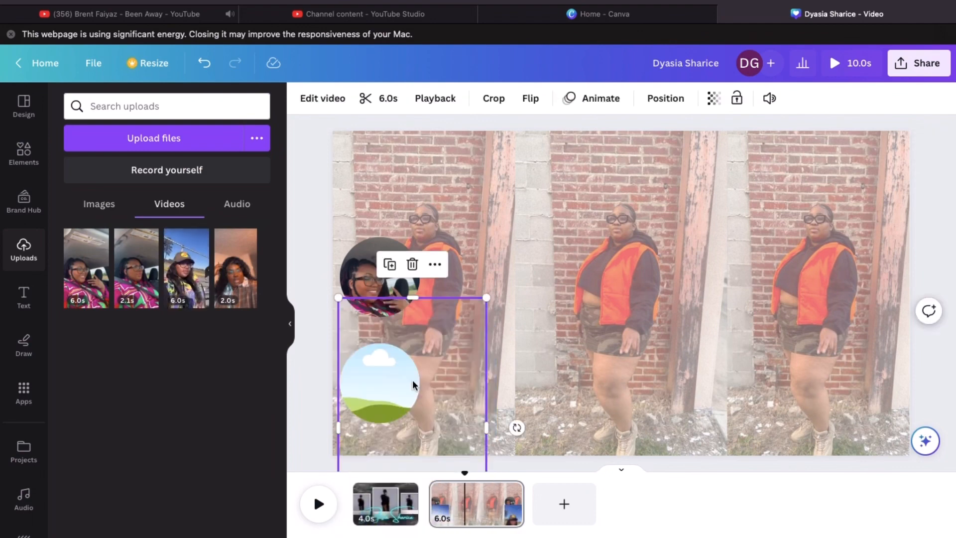
pyautogui.click(417, 378)
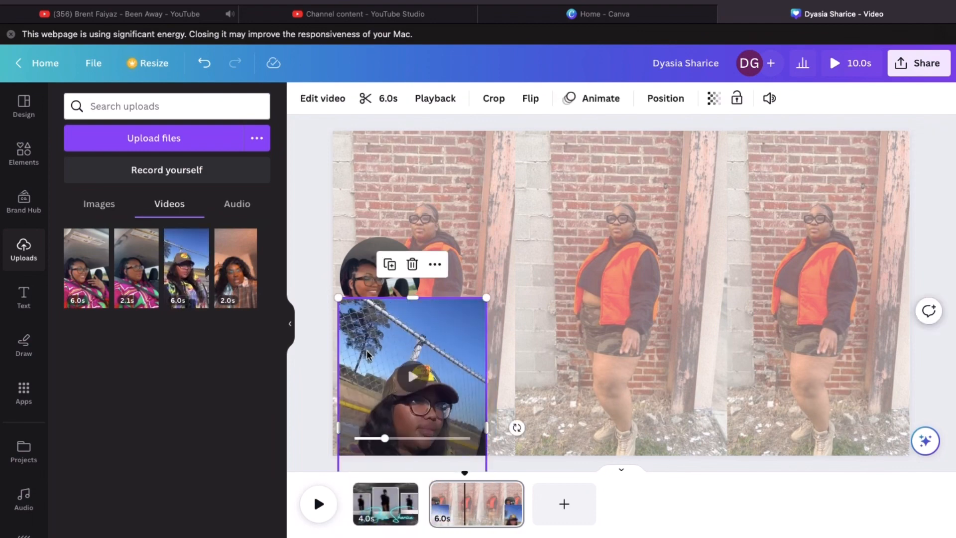
pyautogui.moveTo(367, 350); pyautogui.dragTo(369, 376)
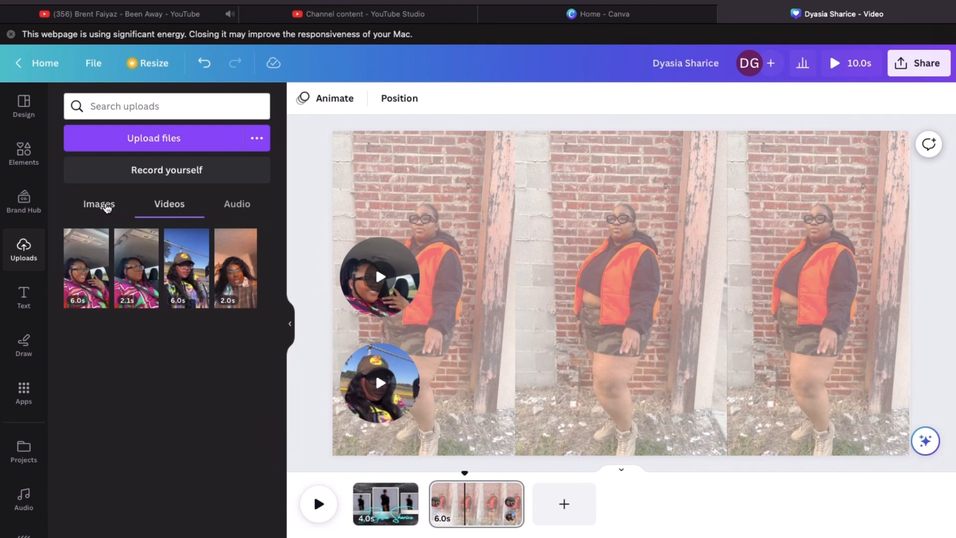
pyautogui.click(106, 208)
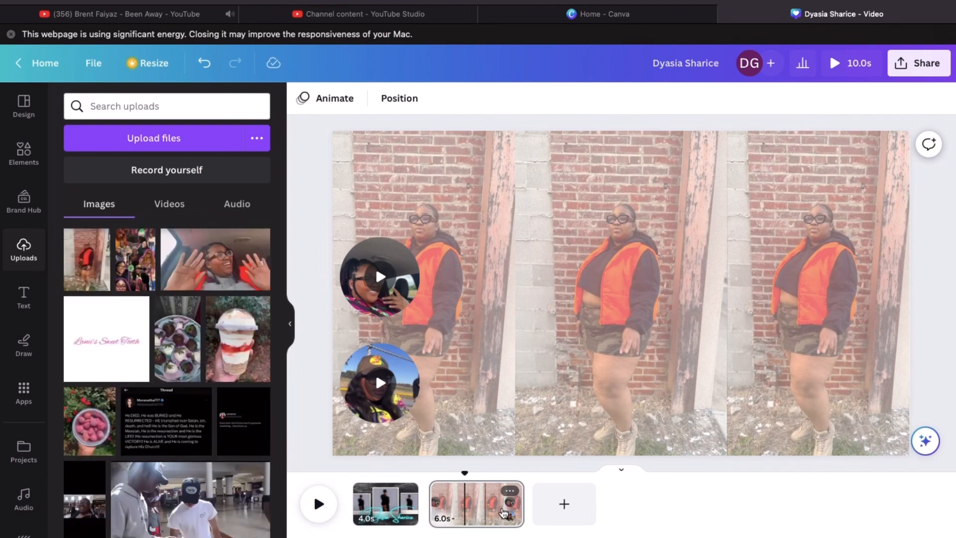
pyautogui.moveTo(504, 513); pyautogui.dragTo(653, 498)
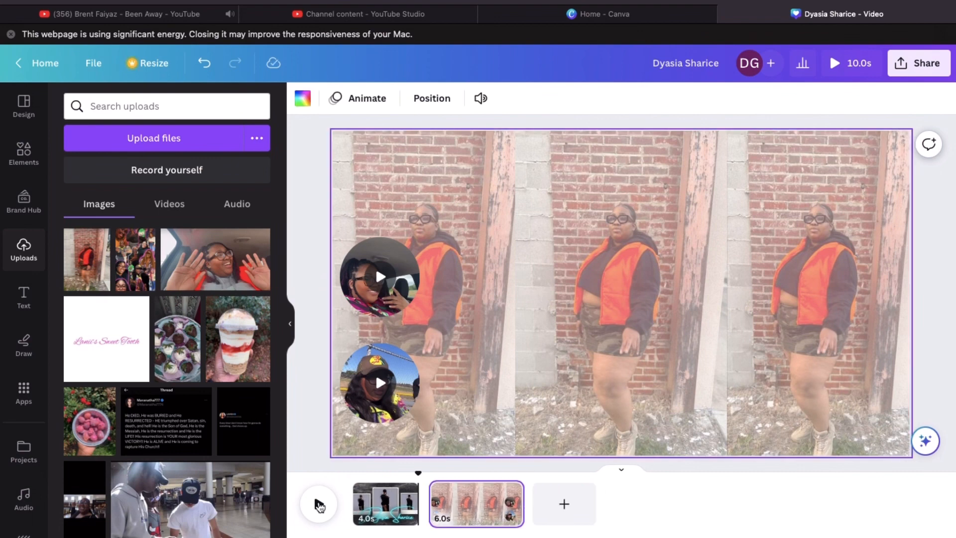
# Preview the page playback, then add 'Dy' to the heading text
pyautogui.click(320, 505)
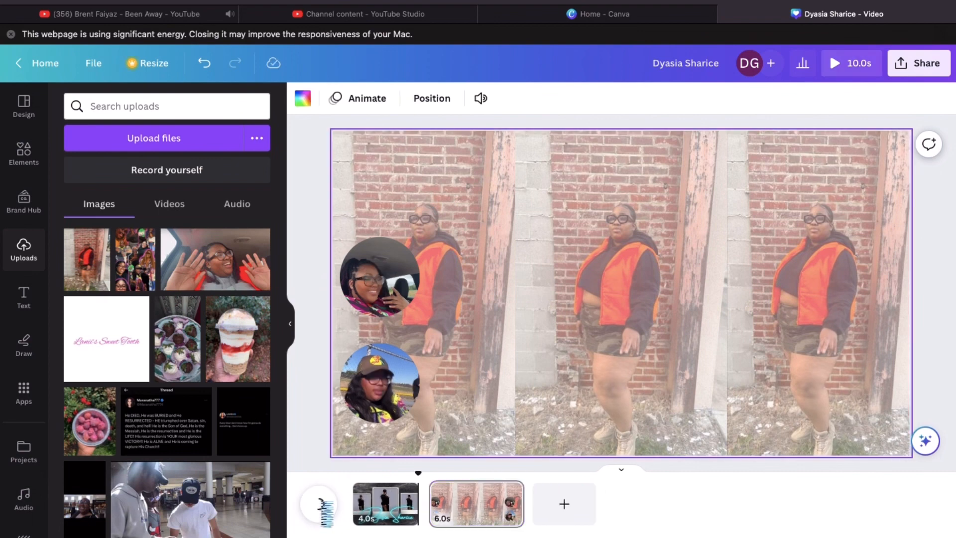
pyautogui.press('space')
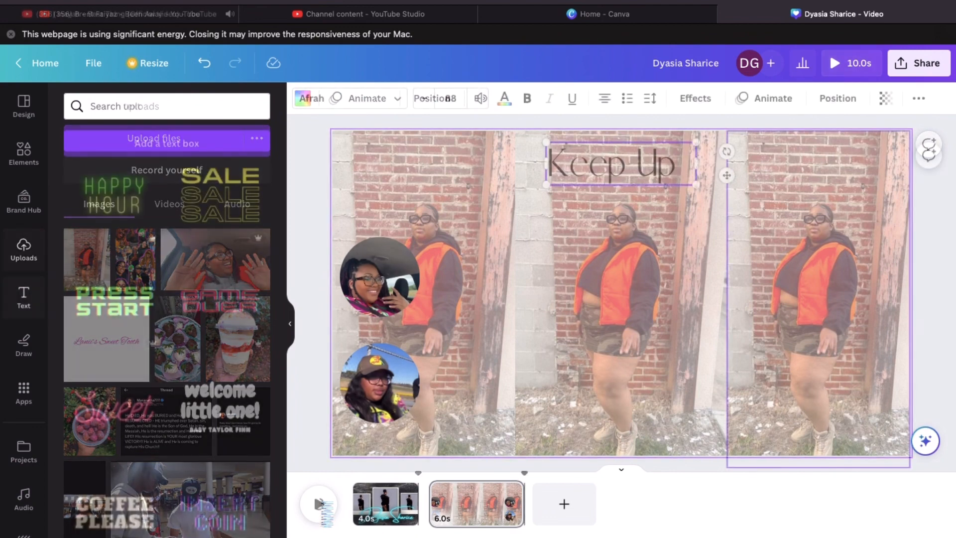
pyautogui.write('Dy')
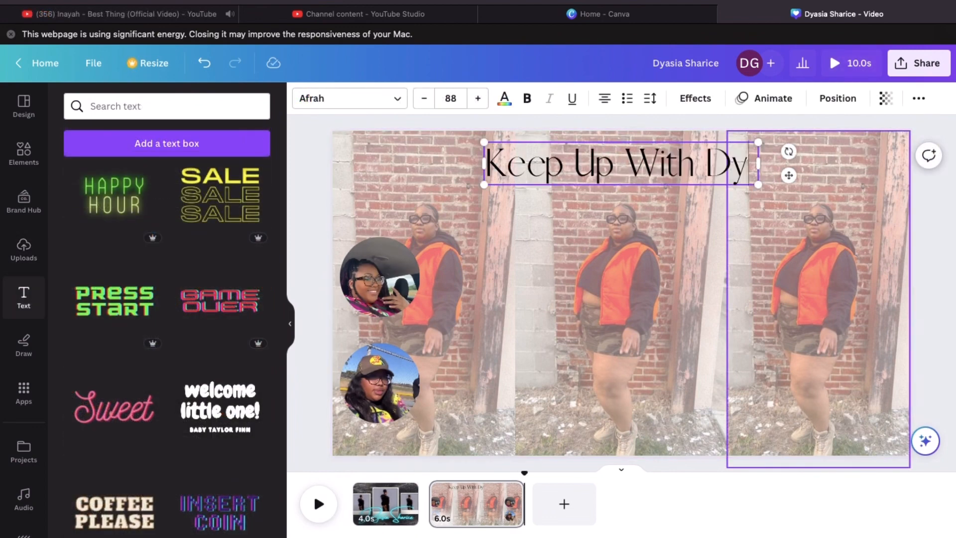
pyautogui.write(' on')
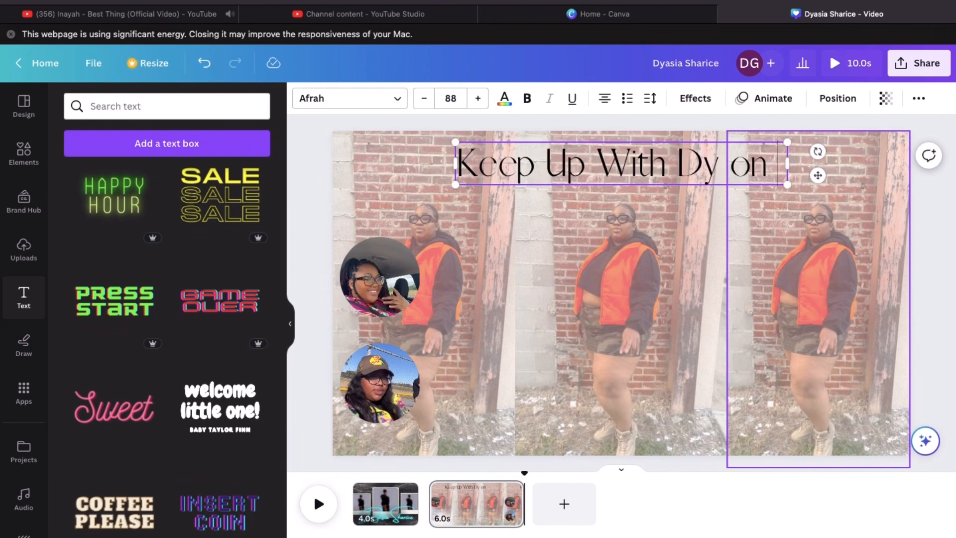
pyautogui.press('BackSpace')
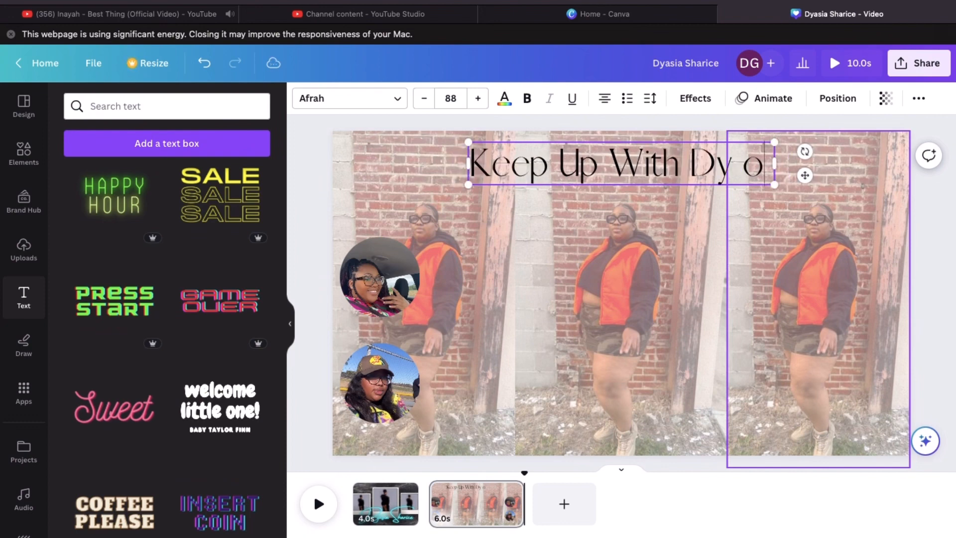
pyautogui.press('BackSpace')
pyautogui.press('BackSpace')
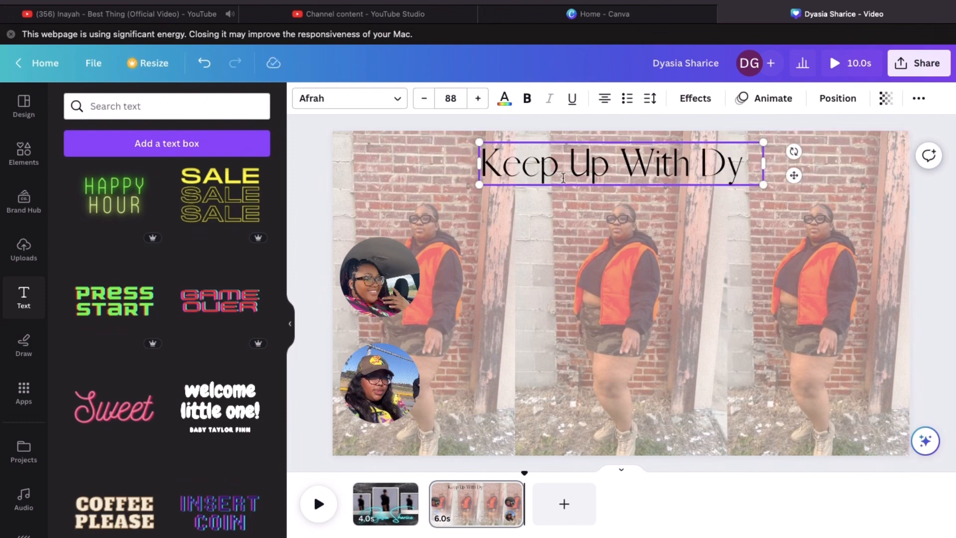
# Change 'Keep' to 'Keeping' and append 'Is Easy!!' to complete the heading
pyautogui.click(562, 172)
pyautogui.write('ing')
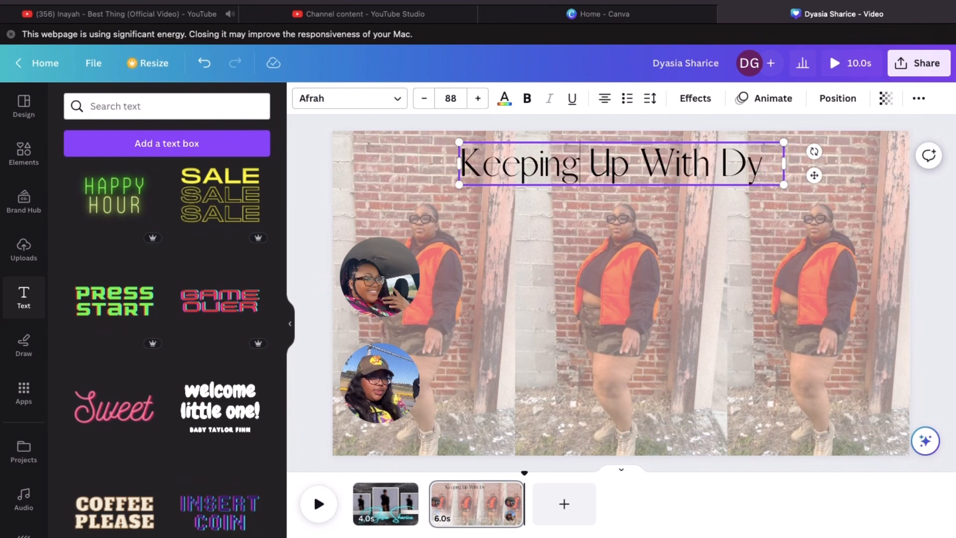
pyautogui.click(770, 161)
pyautogui.write('Is')
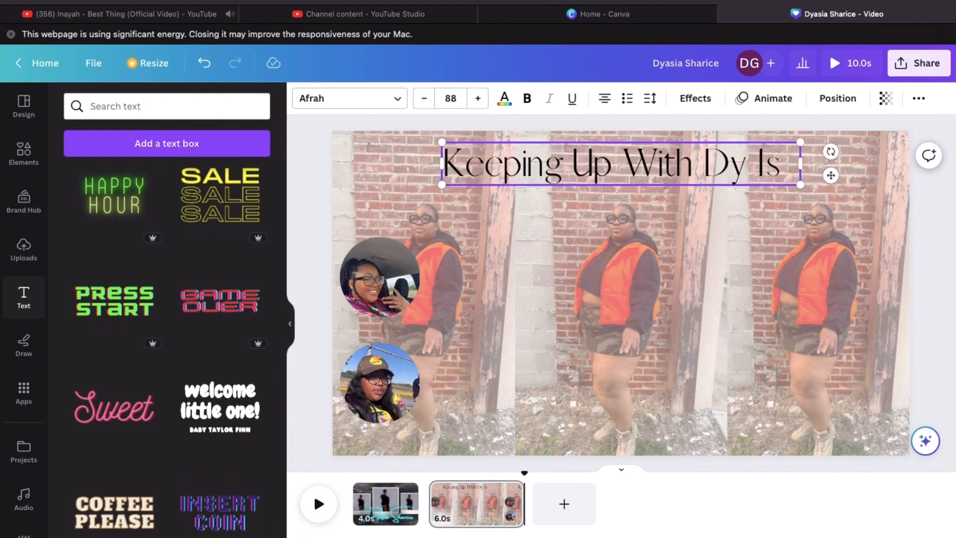
pyautogui.write(' Easy')
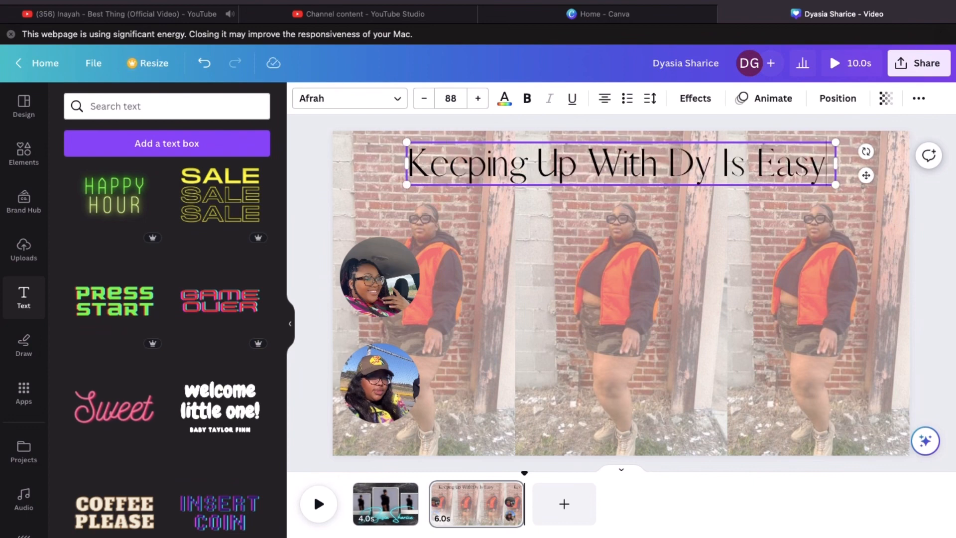
pyautogui.write('!!')
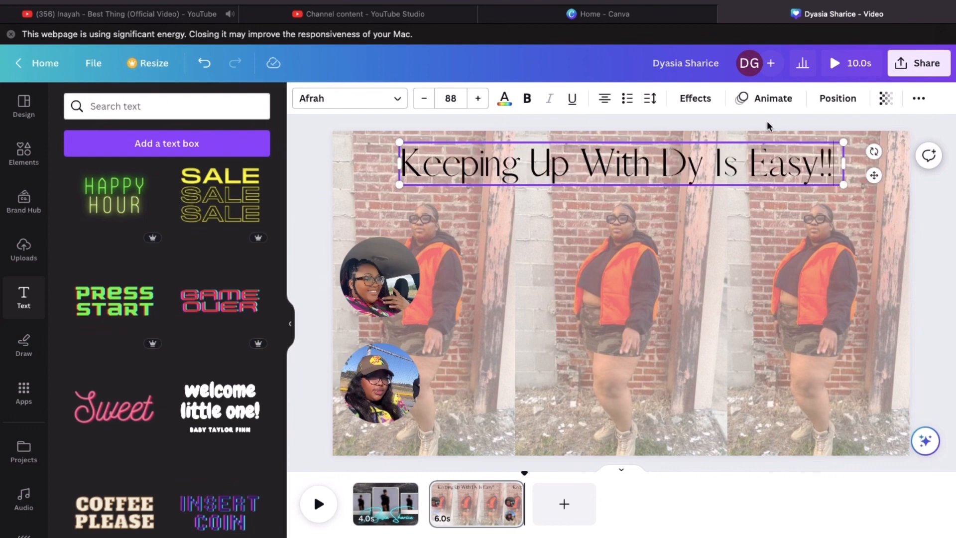
pyautogui.click(315, 172)
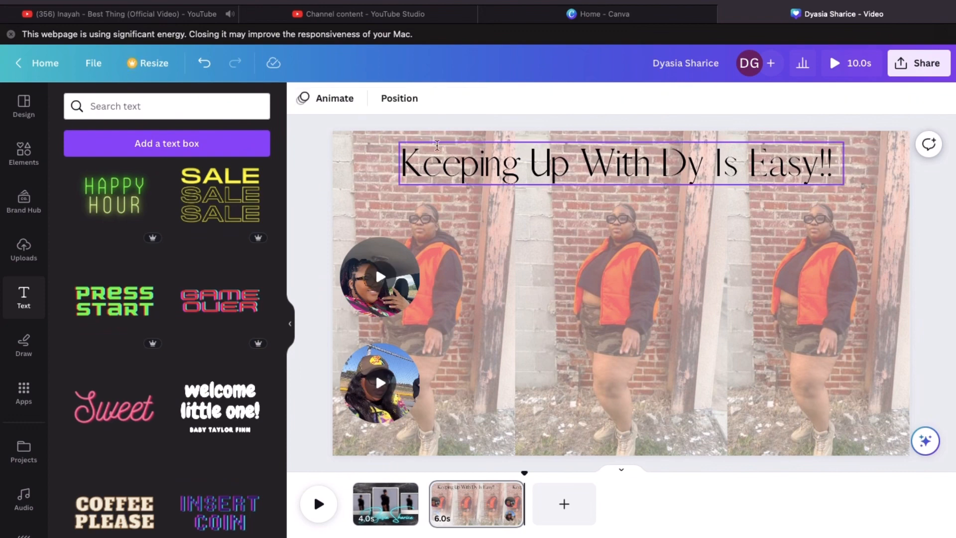
# Try the Lift and Shadow effects on the heading, settling on Lift
pyautogui.click(456, 157)
pyautogui.click(697, 98)
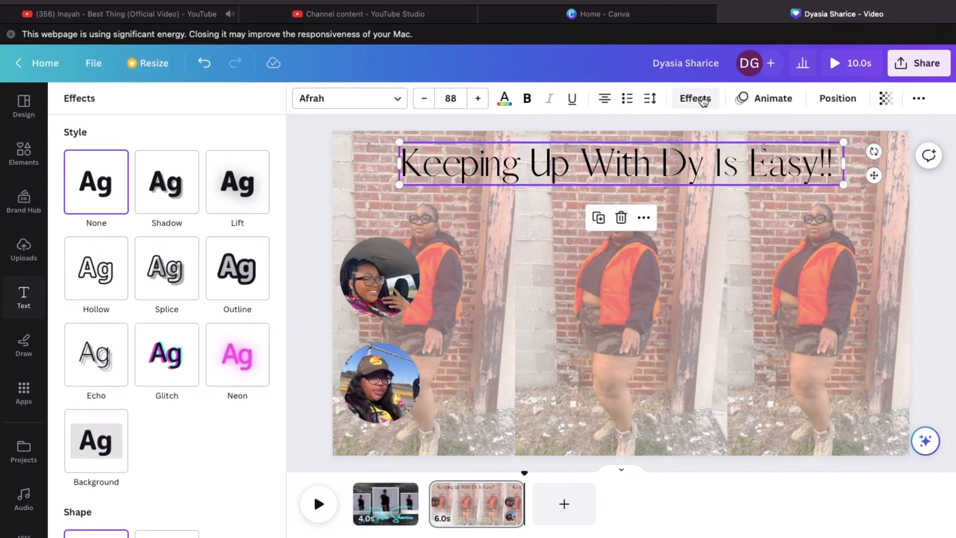
pyautogui.click(247, 195)
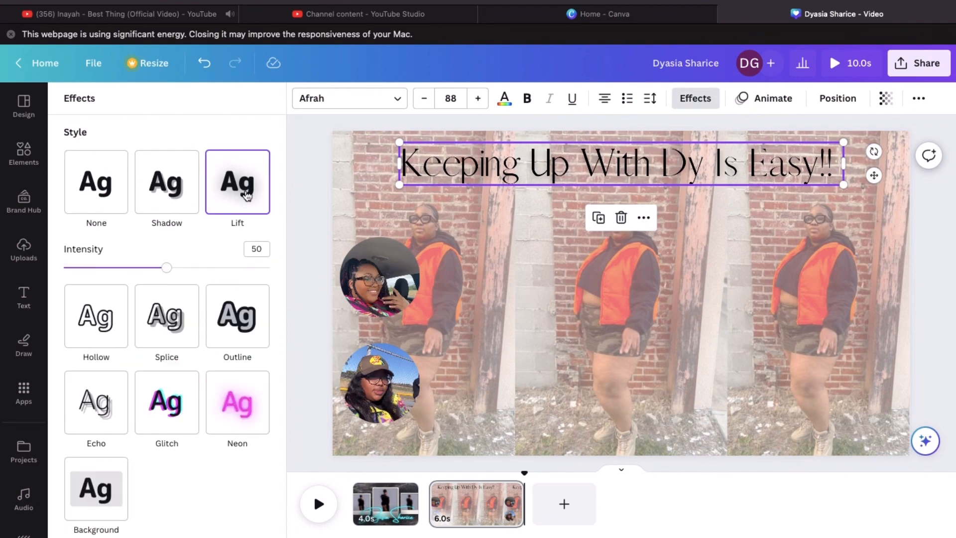
pyautogui.click(174, 195)
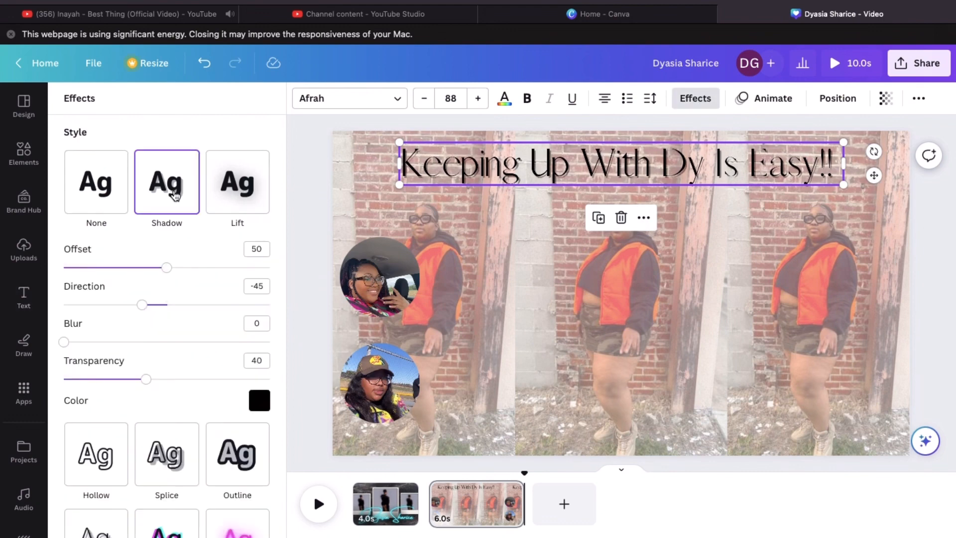
pyautogui.click(236, 194)
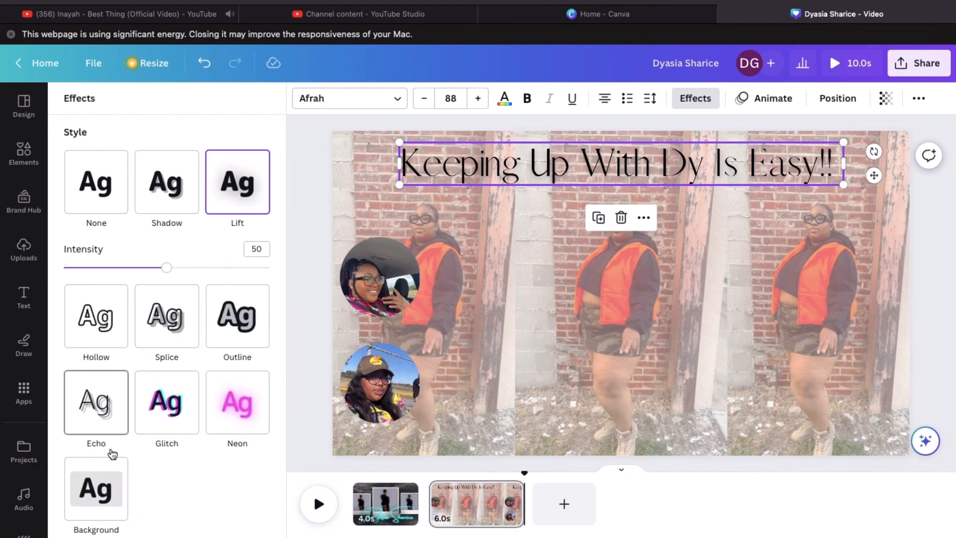
# Trial a yellow rounded background, partial transparency and sending the heading behind the photos
pyautogui.click(105, 491)
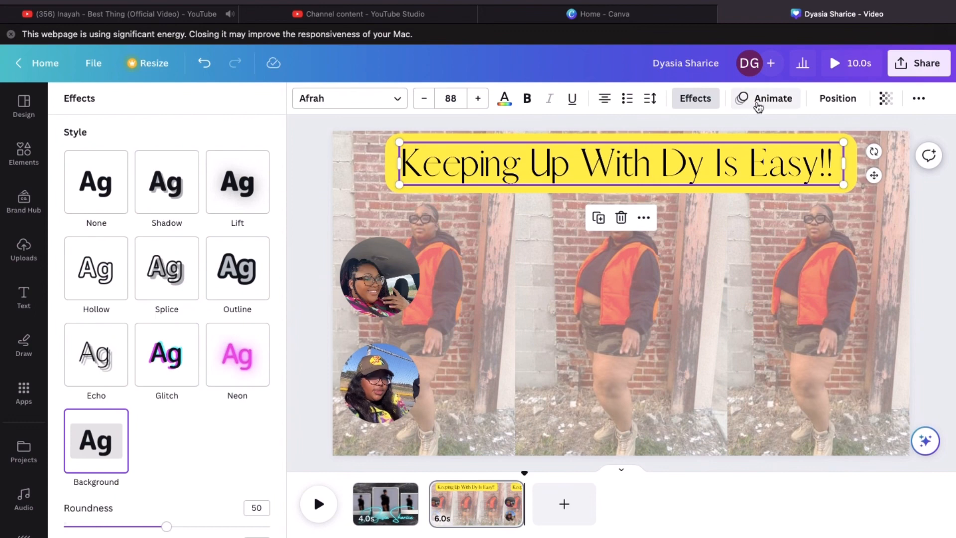
pyautogui.click(892, 99)
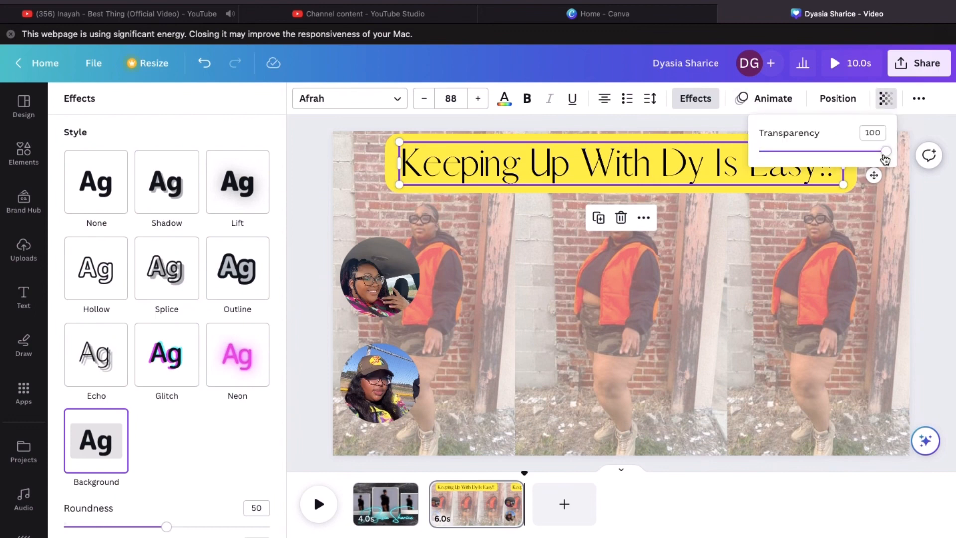
pyautogui.moveTo(885, 151); pyautogui.dragTo(788, 163)
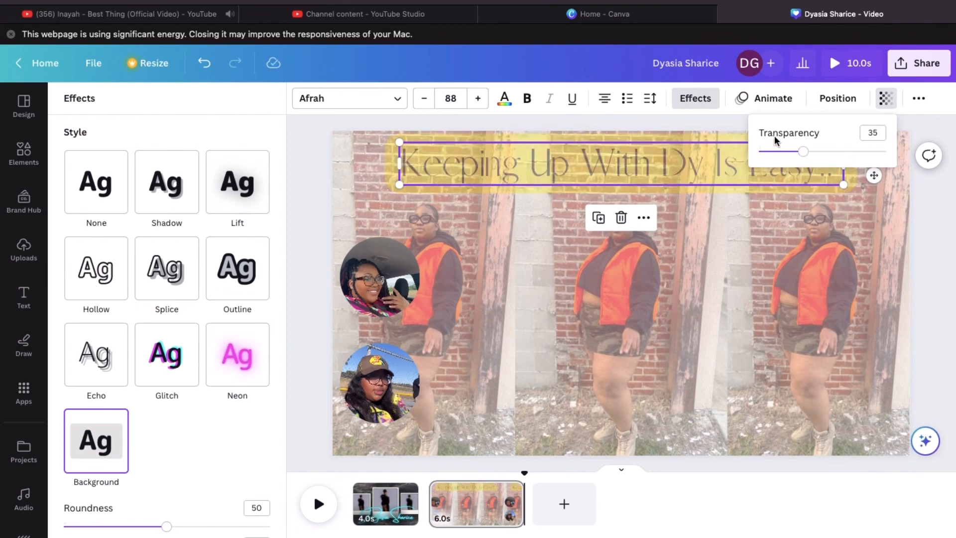
pyautogui.click(836, 100)
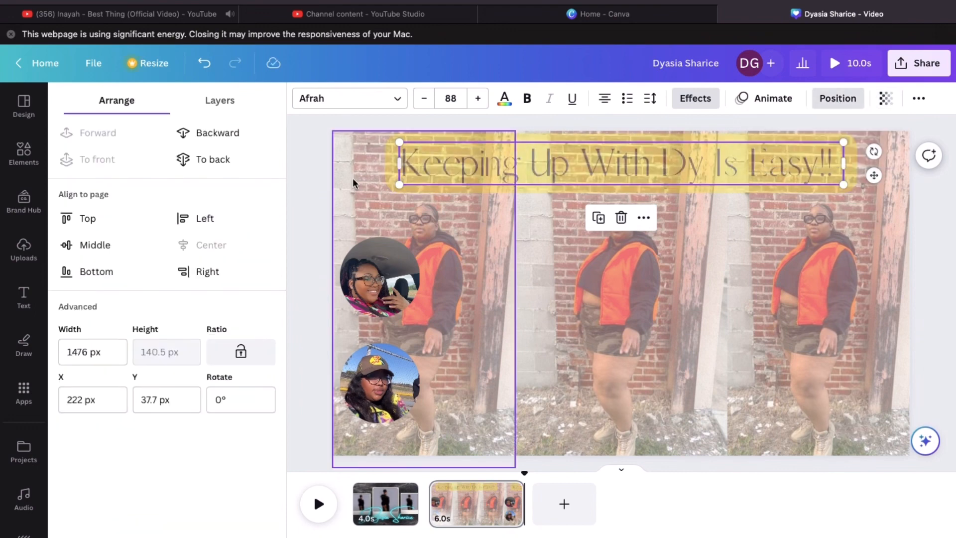
pyautogui.click(194, 136)
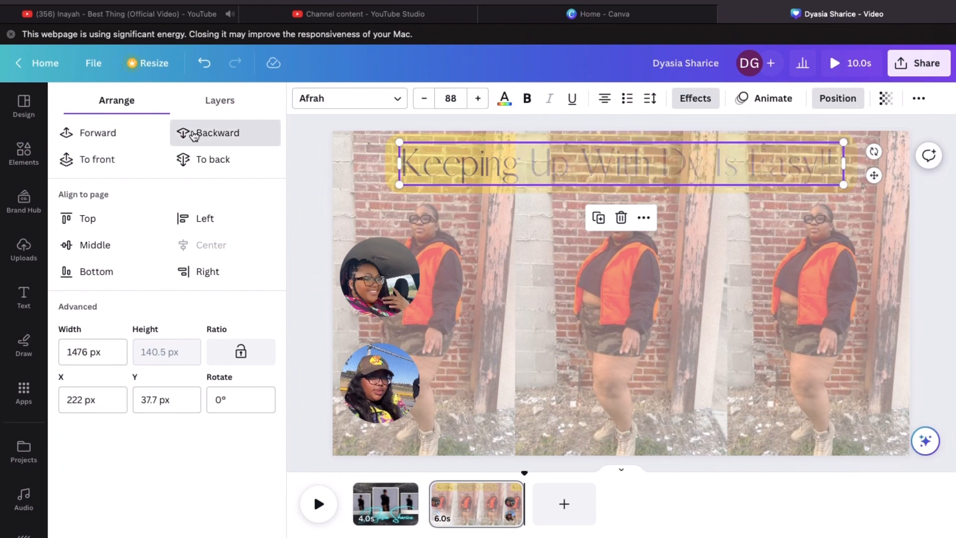
pyautogui.click(196, 134)
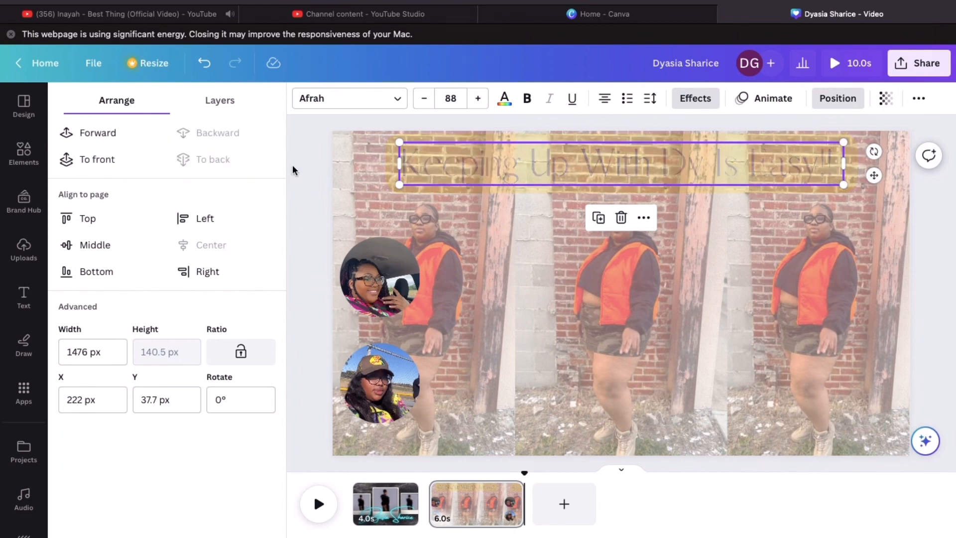
pyautogui.click(313, 260)
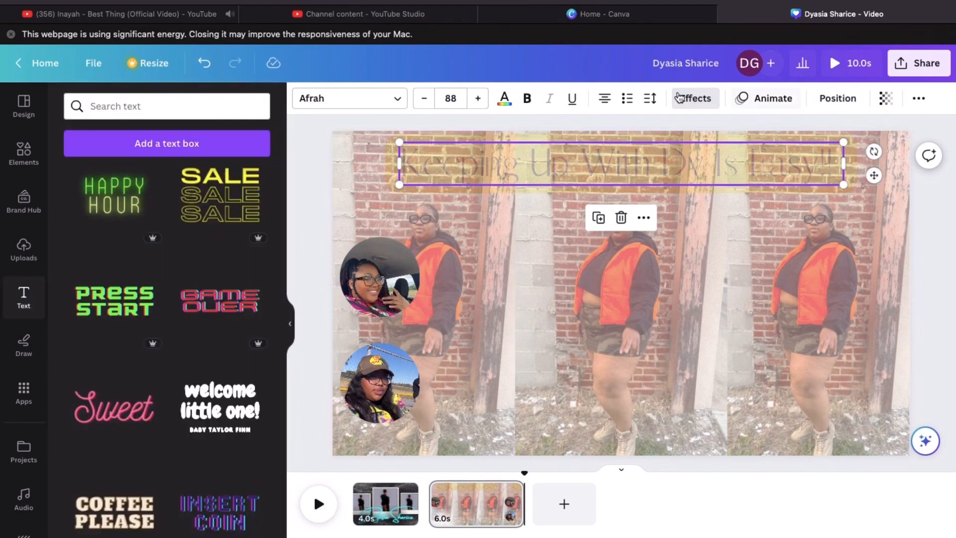
# Undo the trial background, fading and layering, restoring the heading's Lift effect
pyautogui.click(208, 70)
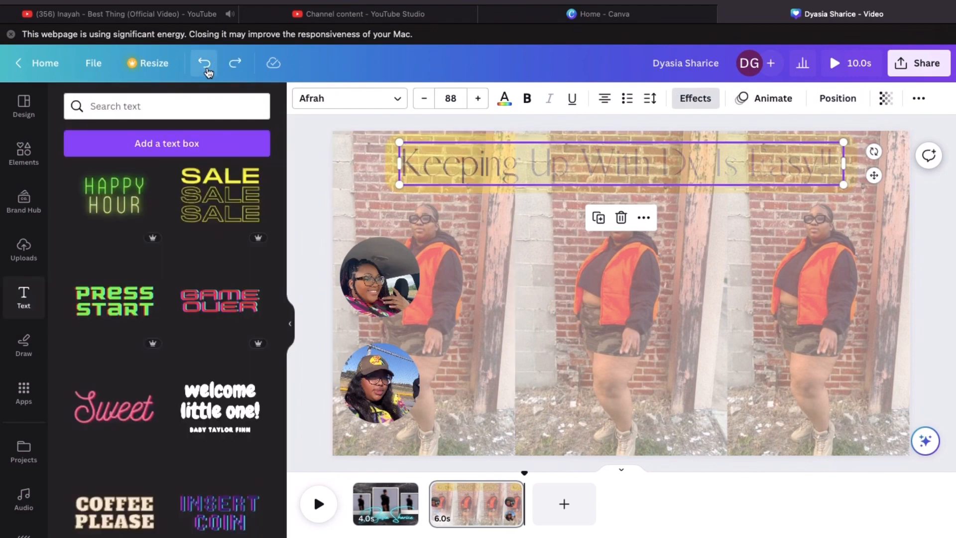
pyautogui.click(208, 69)
pyautogui.click(229, 70)
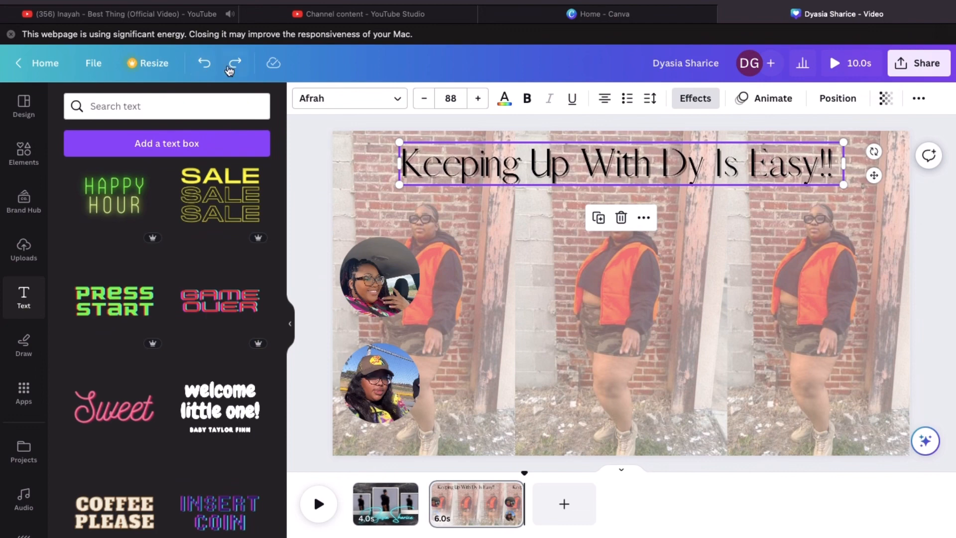
pyautogui.click(230, 70)
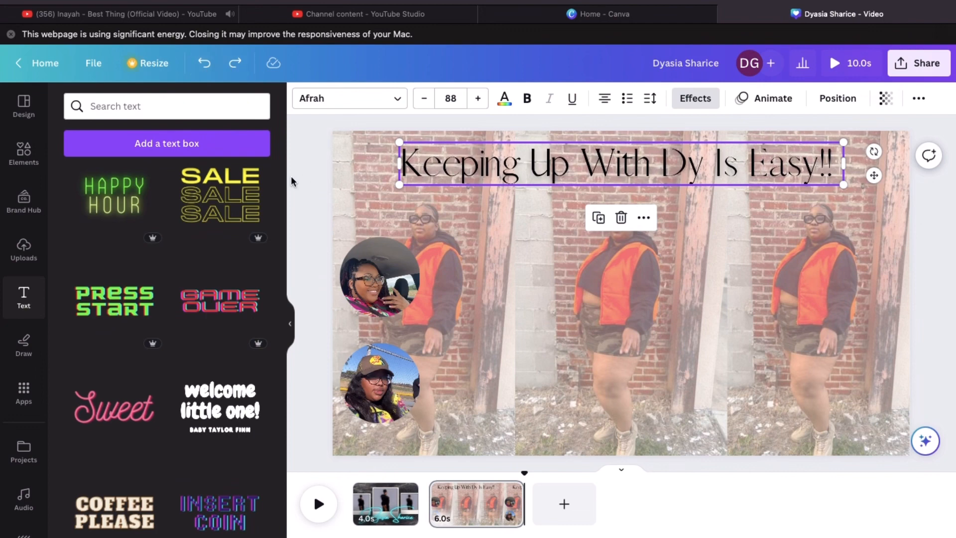
pyautogui.click(291, 176)
# Apply a Neon glow effect to the heading and turn its intensity down low
pyautogui.click(435, 151)
pyautogui.click(708, 97)
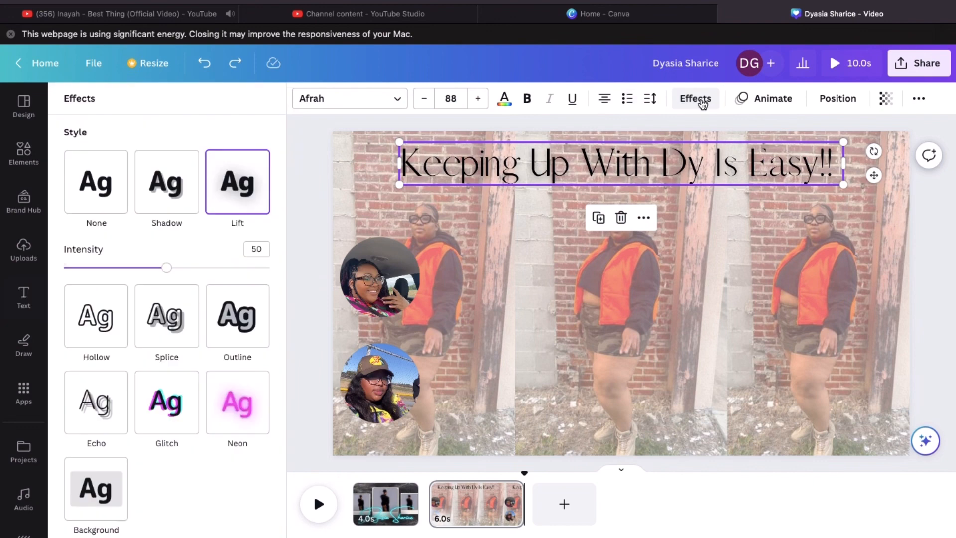
pyautogui.click(236, 412)
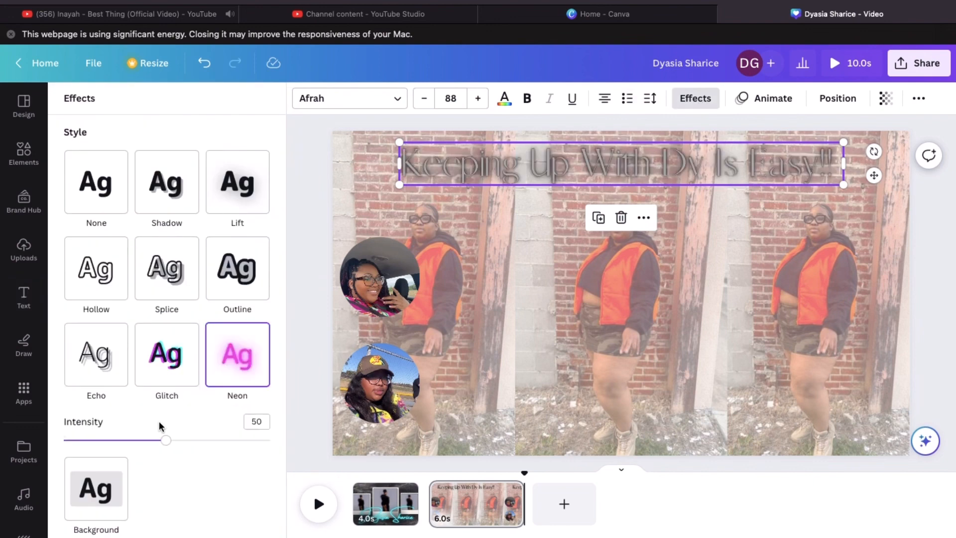
pyautogui.moveTo(166, 440); pyautogui.dragTo(69, 432)
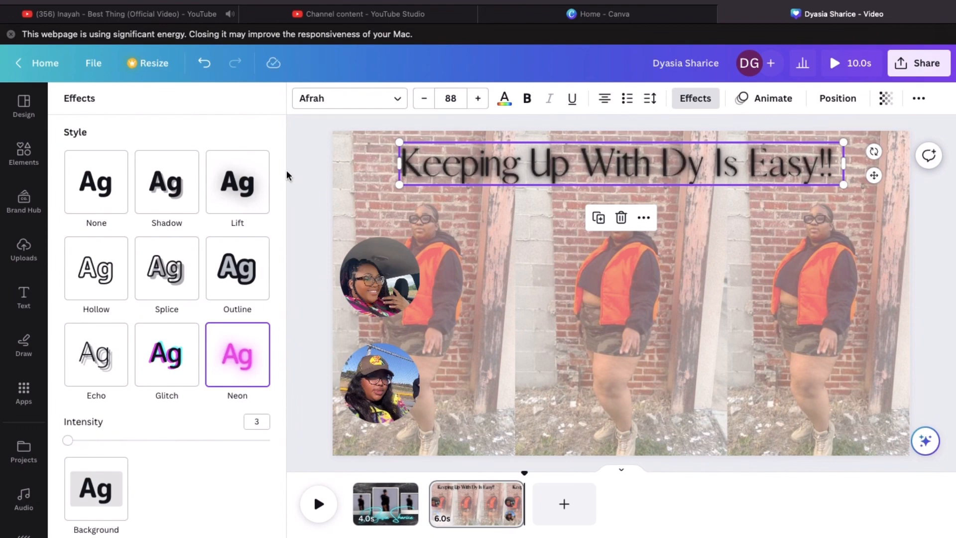
# Add the colourful Instagram logo from Elements and shrink it to a small icon
pyautogui.click(309, 200)
pyautogui.click(154, 106)
pyautogui.write('ins')
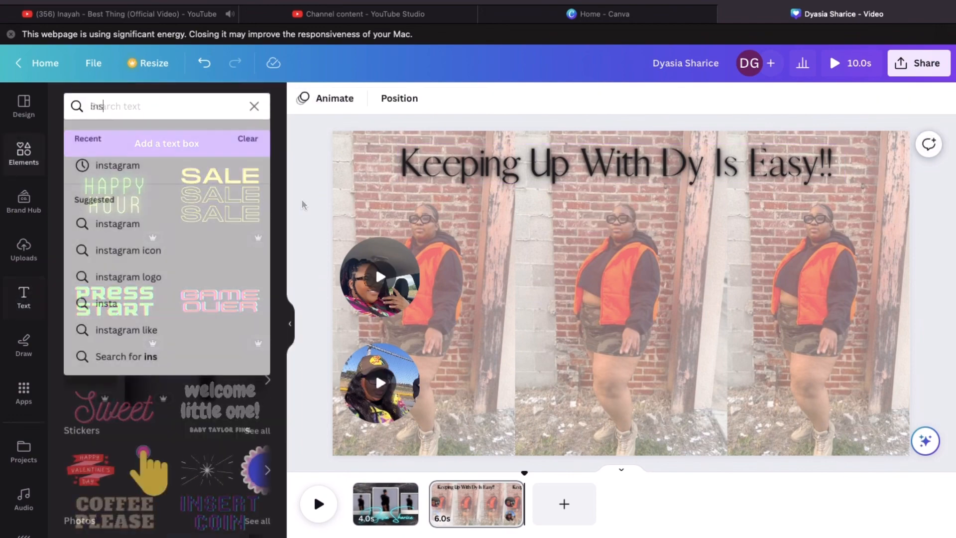
pyautogui.write('t')
pyautogui.click(160, 171)
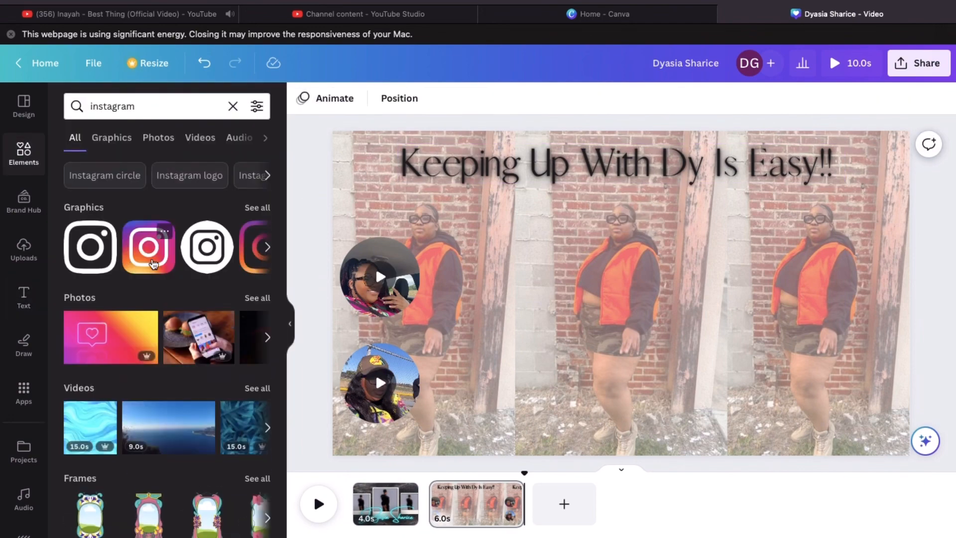
pyautogui.click(153, 264)
pyautogui.moveTo(693, 177); pyautogui.dragTo(501, 279)
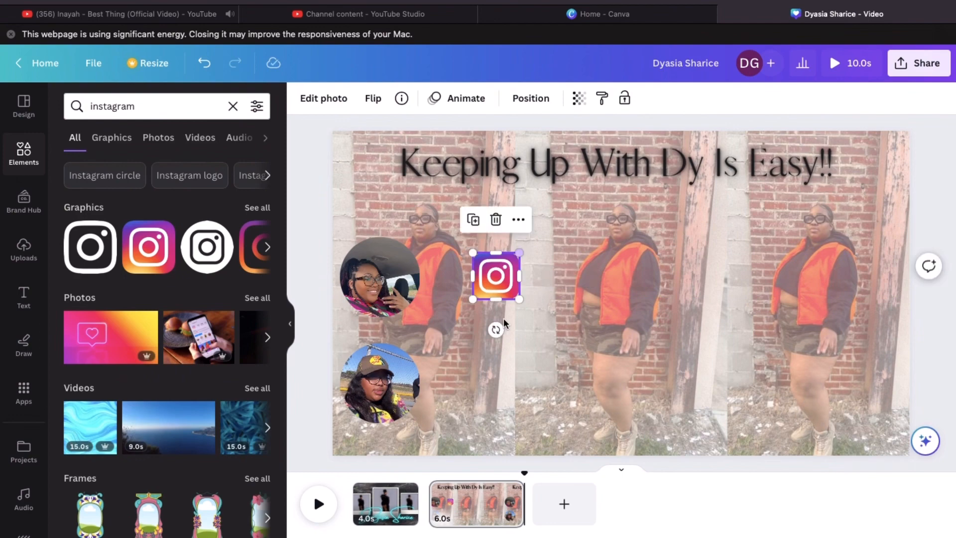
# Add the blue Facebook circle logo, shrunk and placed below Instagram
pyautogui.click(233, 106)
pyautogui.write('face')
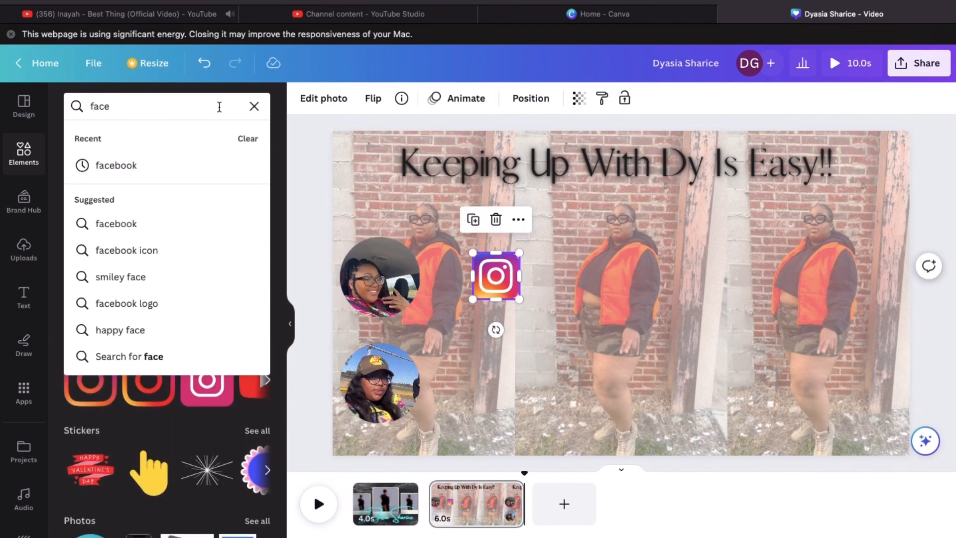
pyautogui.click(117, 166)
pyautogui.click(90, 247)
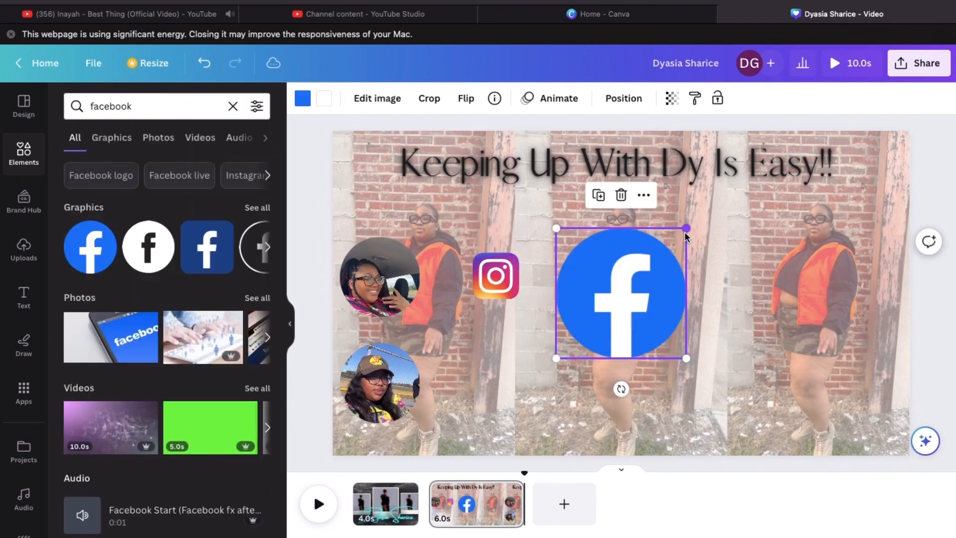
pyautogui.moveTo(686, 228); pyautogui.dragTo(511, 341)
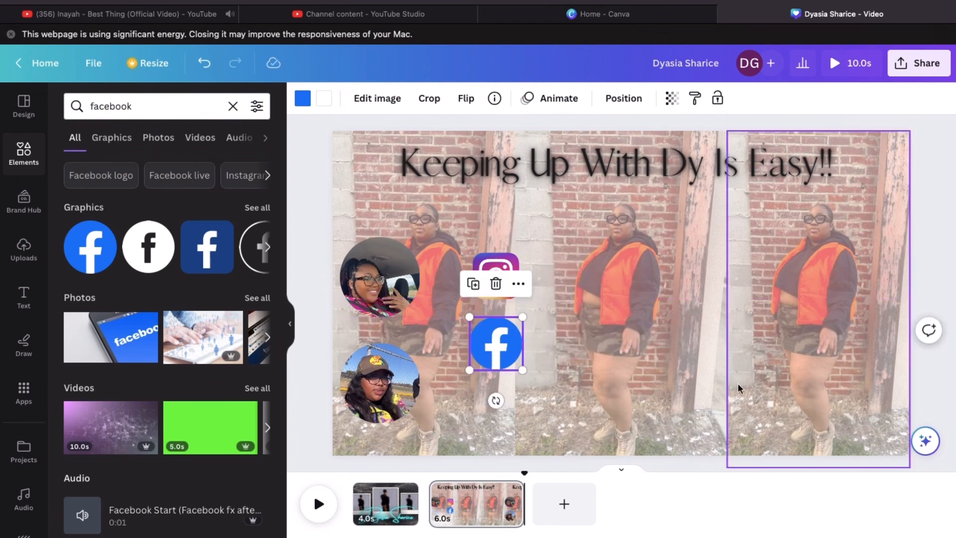
pyautogui.click(937, 191)
# Add the black TikTok logo, shrunk and placed beneath the Facebook icon
pyautogui.click(232, 106)
pyautogui.write('tik')
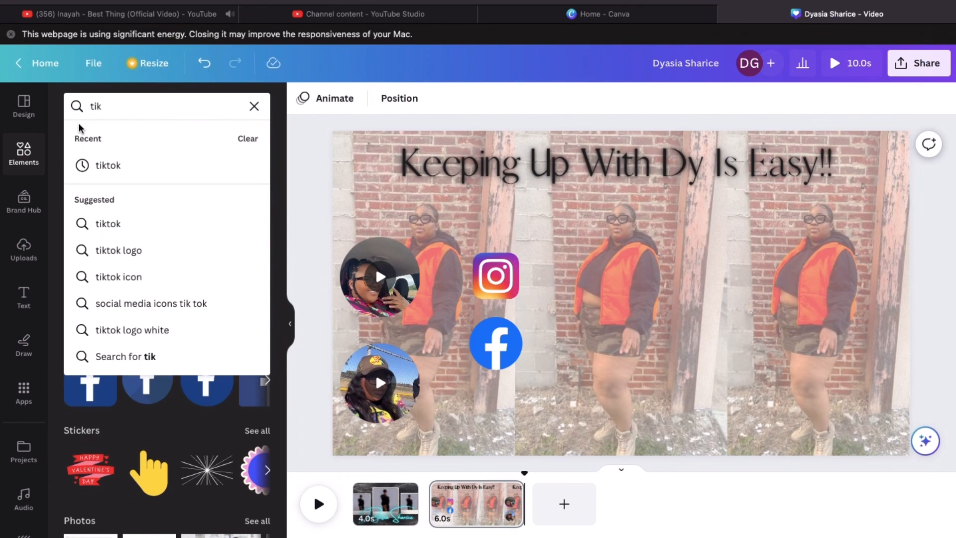
pyautogui.click(108, 165)
pyautogui.click(90, 246)
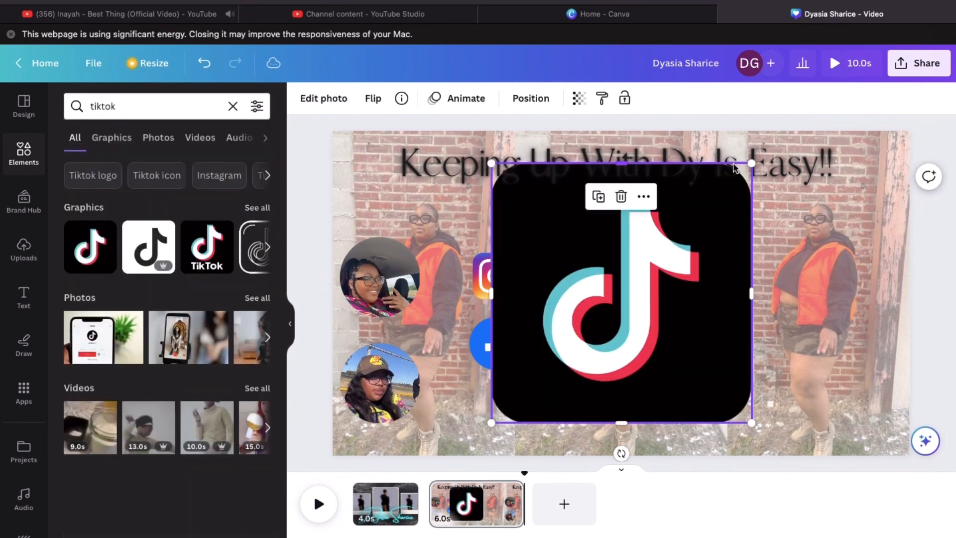
pyautogui.moveTo(755, 170); pyautogui.dragTo(484, 412)
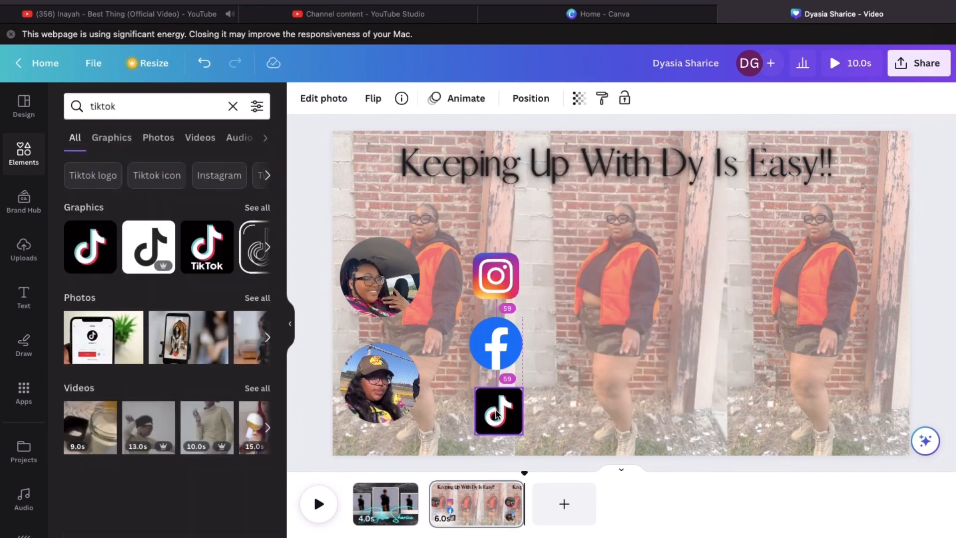
pyautogui.click(940, 272)
# Bring up the animation choices for the Instagram icon
pyautogui.click(23, 298)
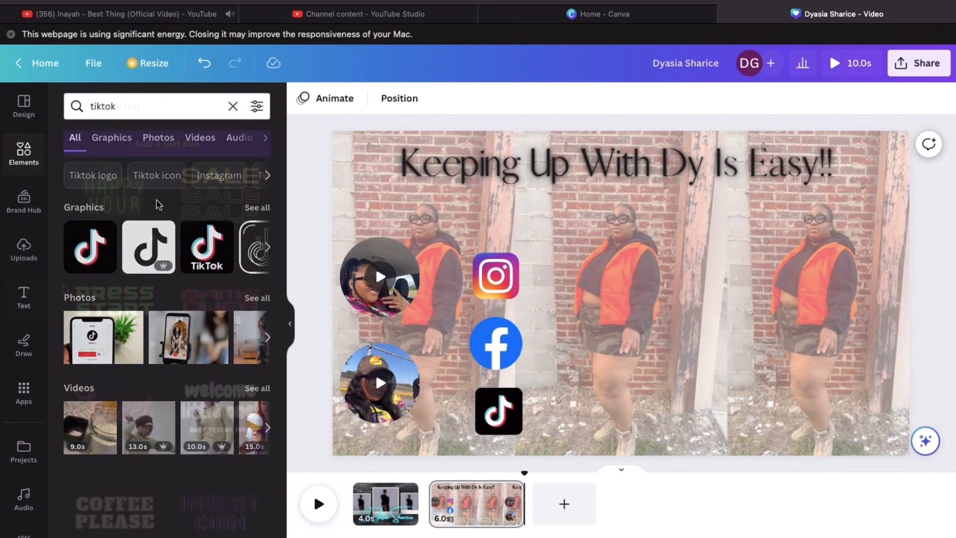
pyautogui.click(491, 261)
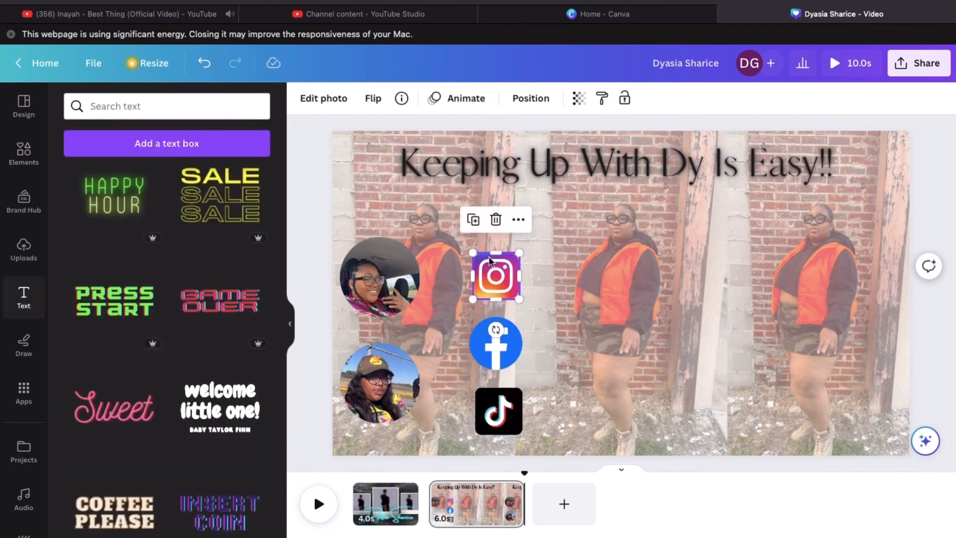
pyautogui.click(473, 99)
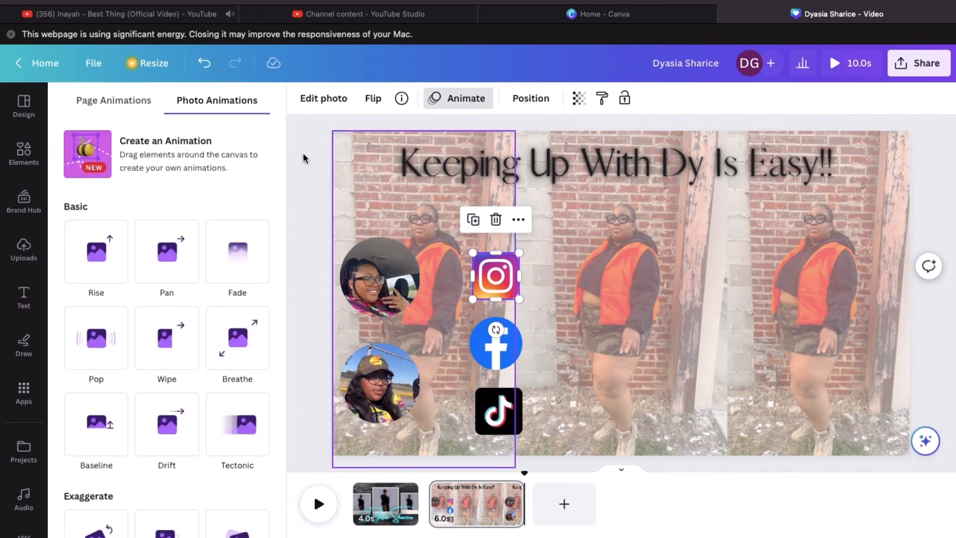
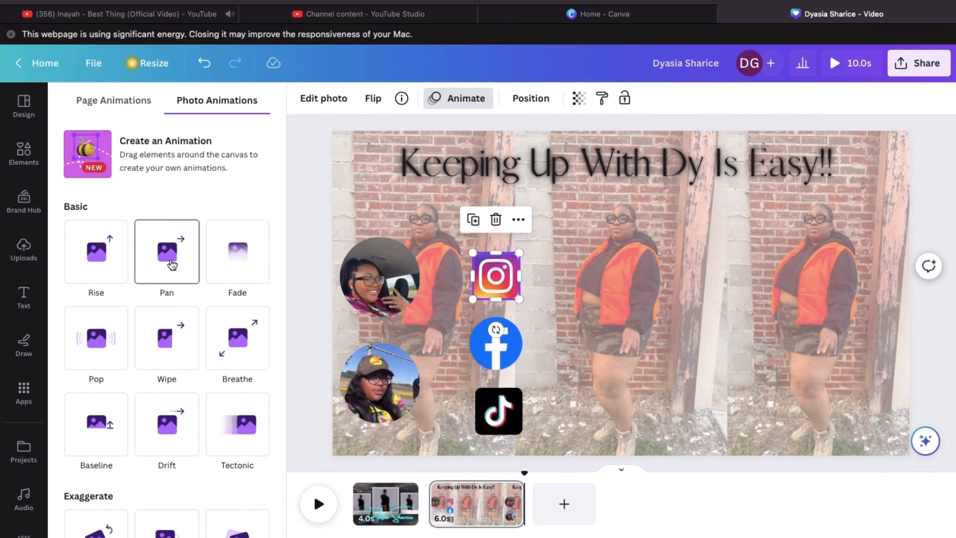
# Apply the Pan animation to the Instagram icon, then to the Facebook and TikTok icons
pyautogui.click(172, 265)
pyautogui.click(488, 345)
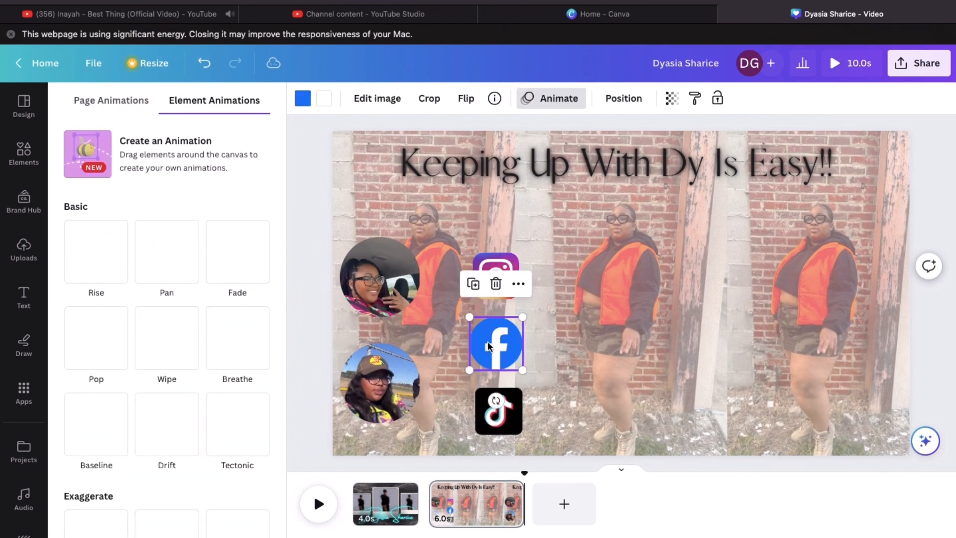
pyautogui.click(177, 265)
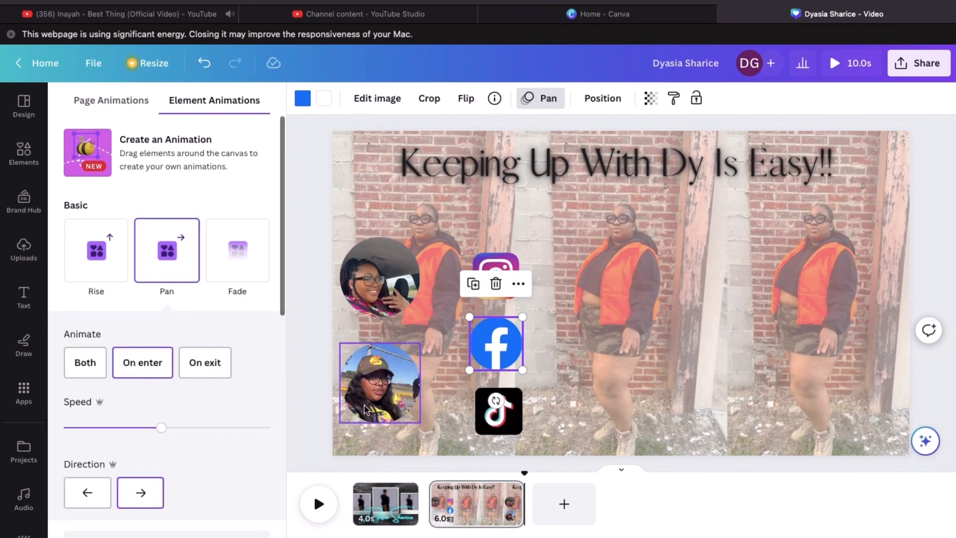
pyautogui.click(500, 424)
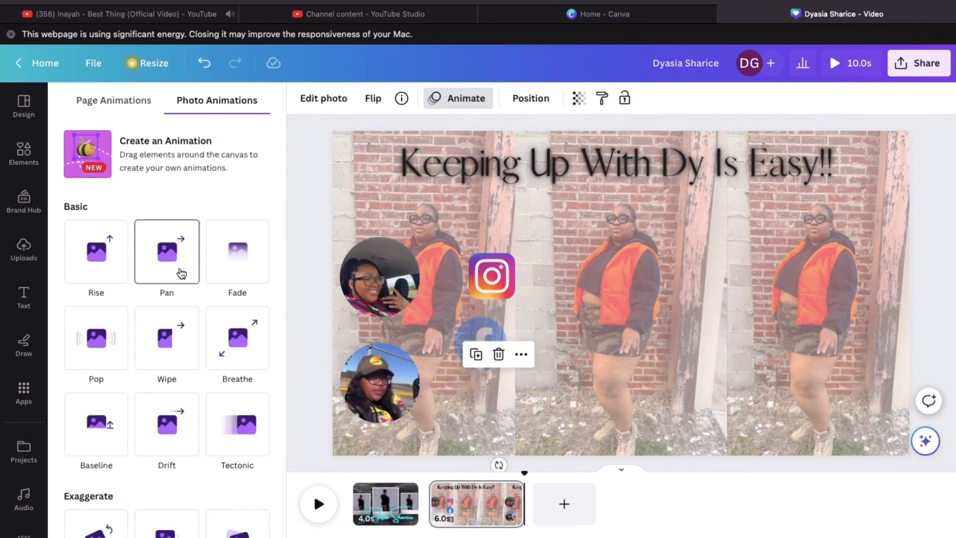
pyautogui.click(182, 273)
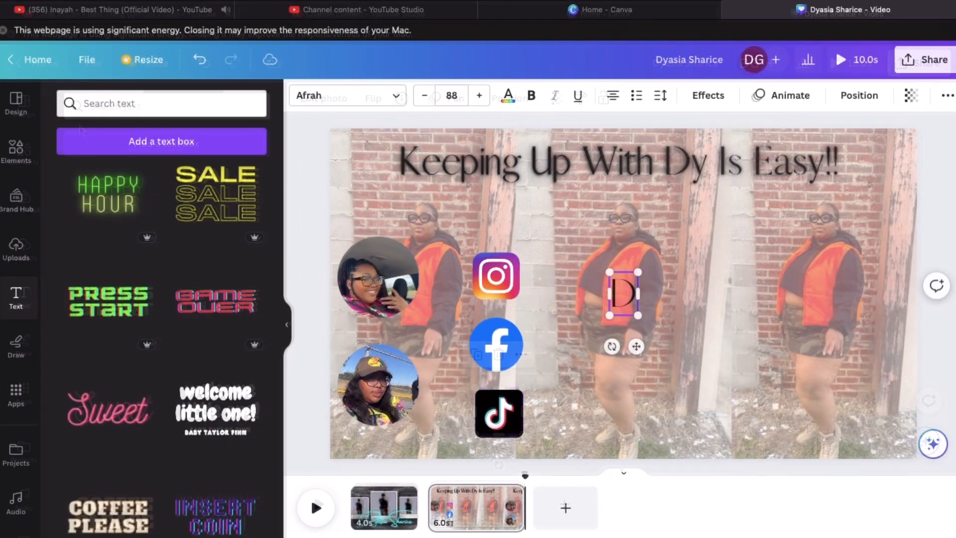
# Type the Instagram handle into the new text box and move it beside the Instagram icon
pyautogui.press('BackSpace')
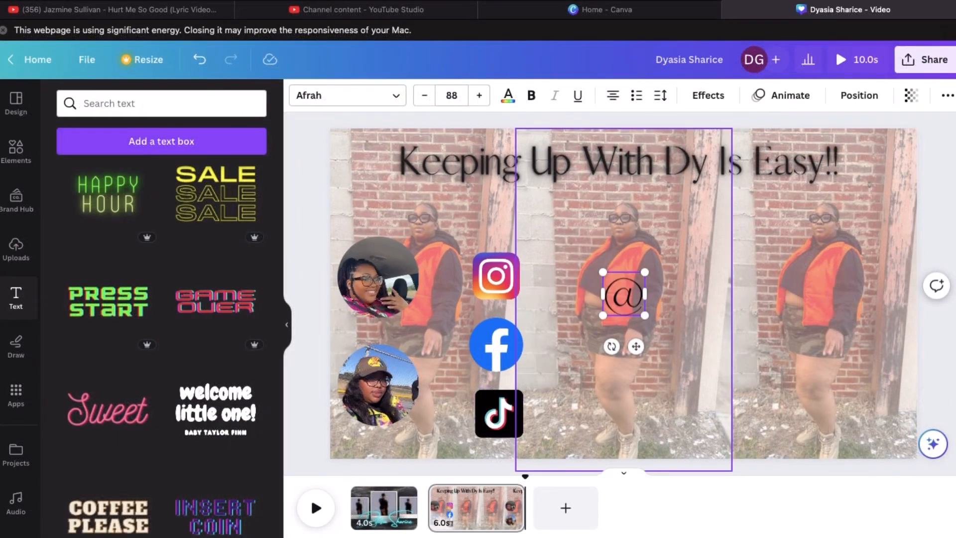
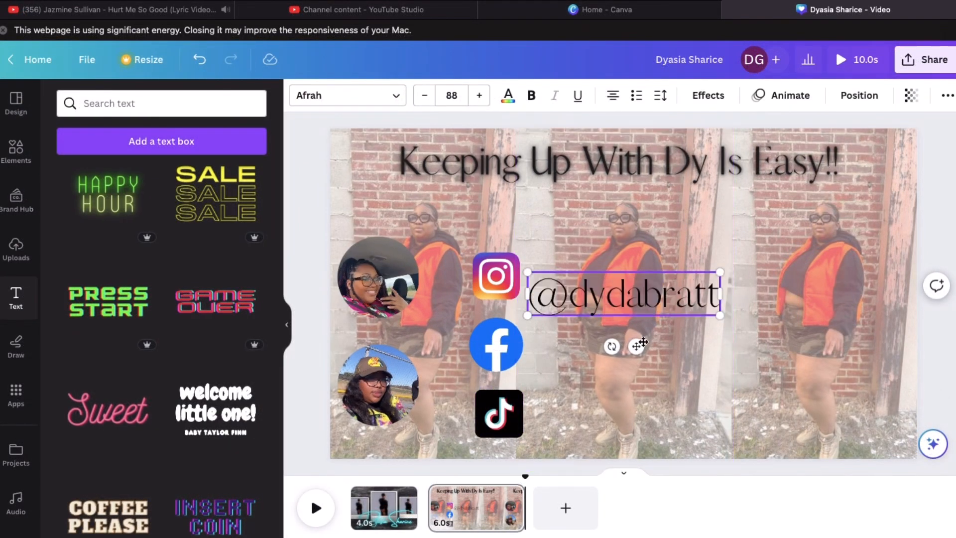
pyautogui.click(628, 331)
pyautogui.click(629, 312)
pyautogui.moveTo(628, 312); pyautogui.dragTo(656, 359)
# Replace a copied text line with the creator's full name and place it beside Facebook
pyautogui.doubleClick(729, 347)
pyautogui.press('BackSpace')
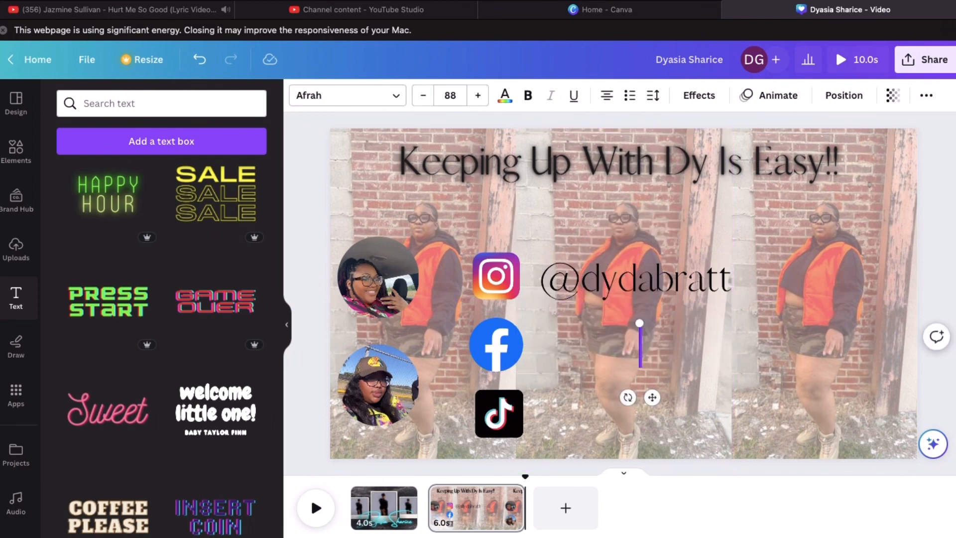
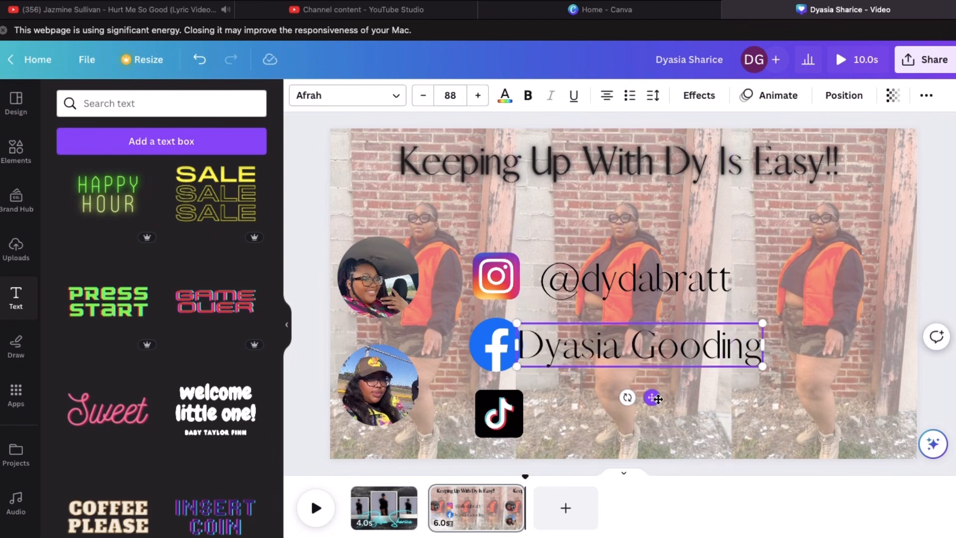
pyautogui.moveTo(651, 397); pyautogui.dragTo(671, 398)
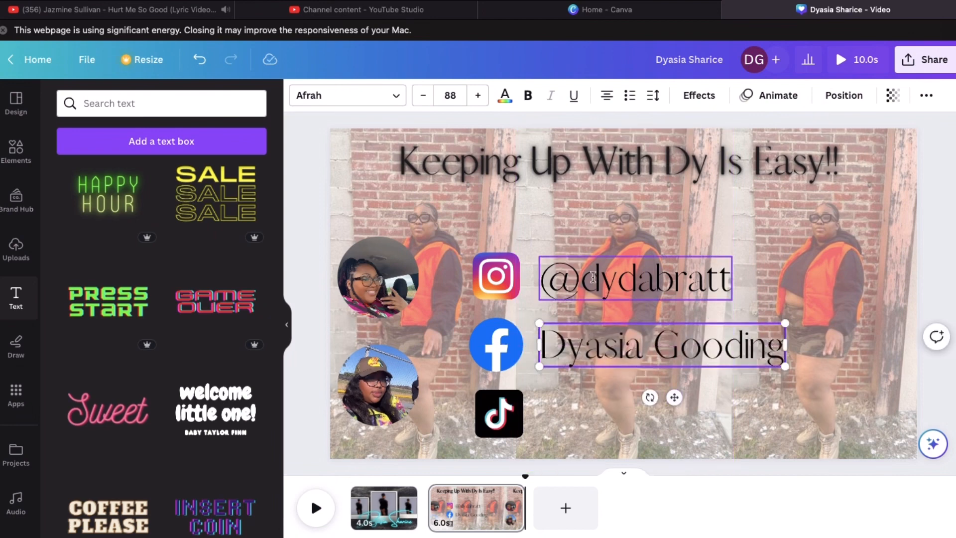
# Duplicate the handle text and move the copy beside the TikTok icon
pyautogui.click(636, 284)
pyautogui.click(615, 224)
pyautogui.moveTo(653, 335); pyautogui.dragTo(650, 466)
pyautogui.click(638, 279)
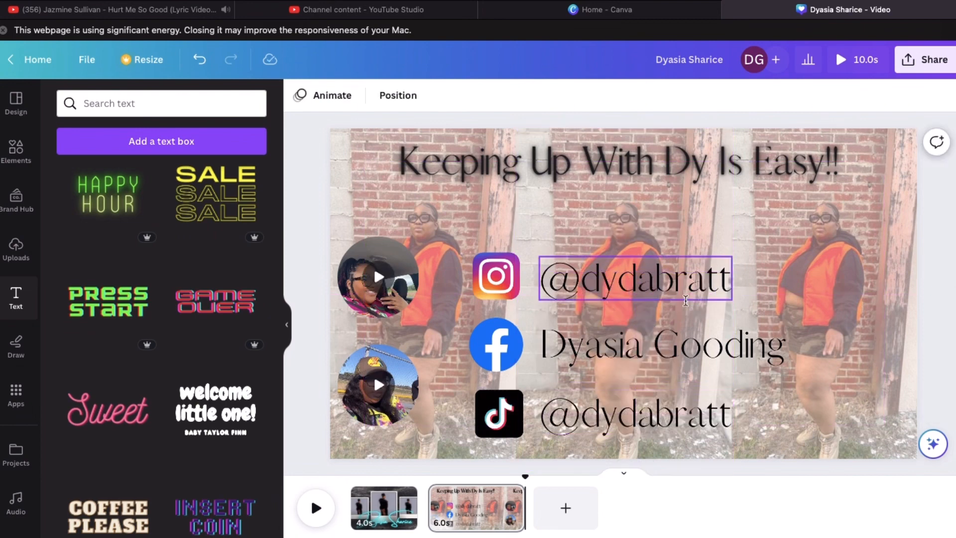
pyautogui.click(699, 95)
# Give the two handles and the name text a Neon effect at intensity 1
pyautogui.click(233, 356)
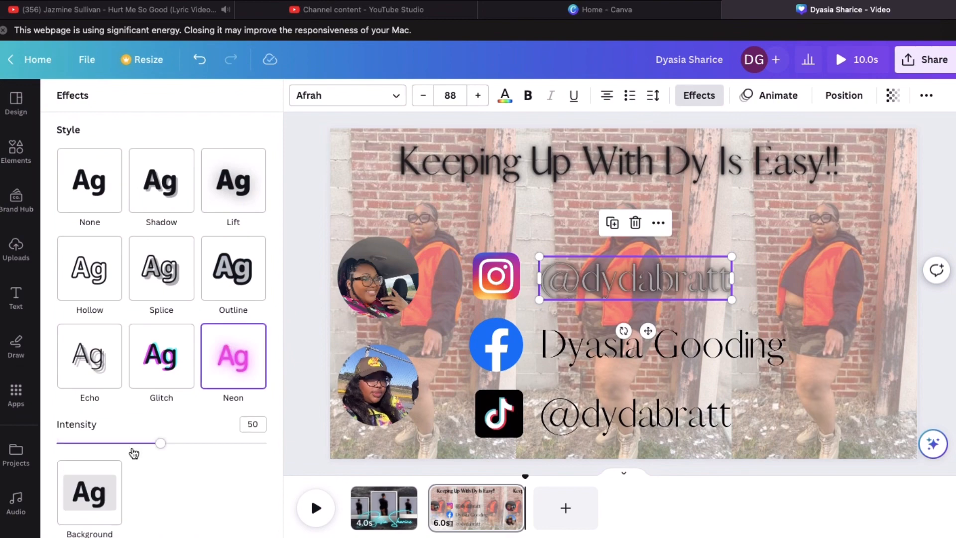
pyautogui.moveTo(165, 443); pyautogui.dragTo(56, 444)
pyautogui.click(680, 342)
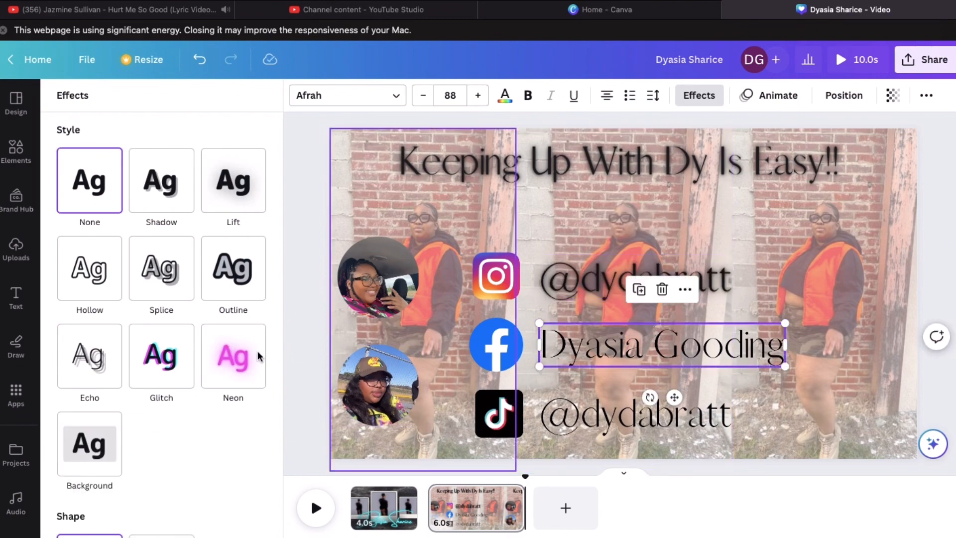
pyautogui.click(233, 356)
pyautogui.click(637, 413)
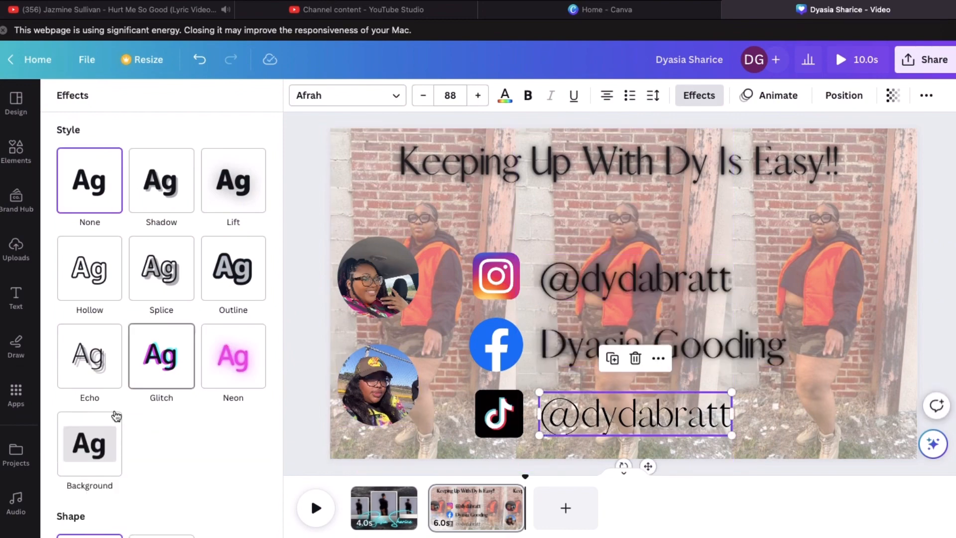
pyautogui.click(233, 356)
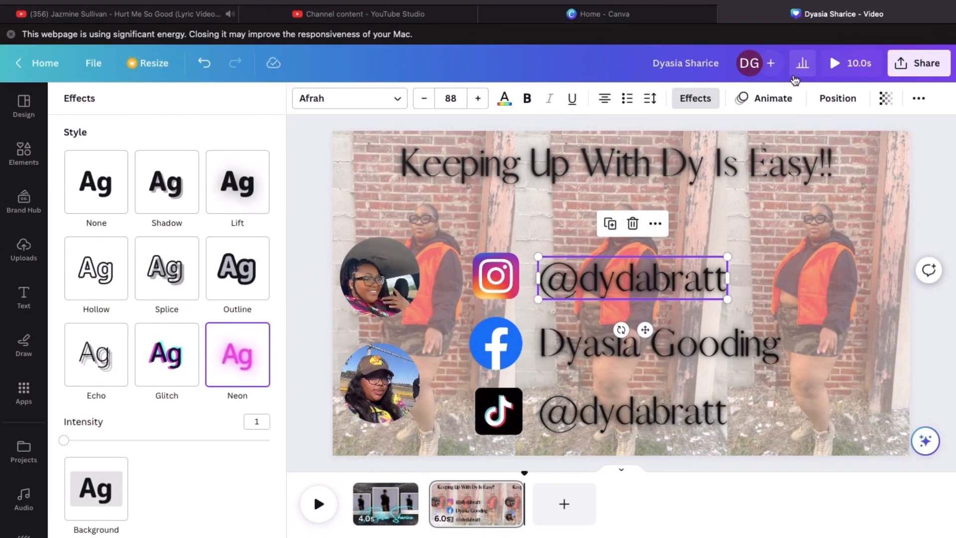
pyautogui.click(702, 99)
pyautogui.click(707, 99)
# Apply the Pan animation to the top handle, the name text and the bottom handle
pyautogui.click(771, 98)
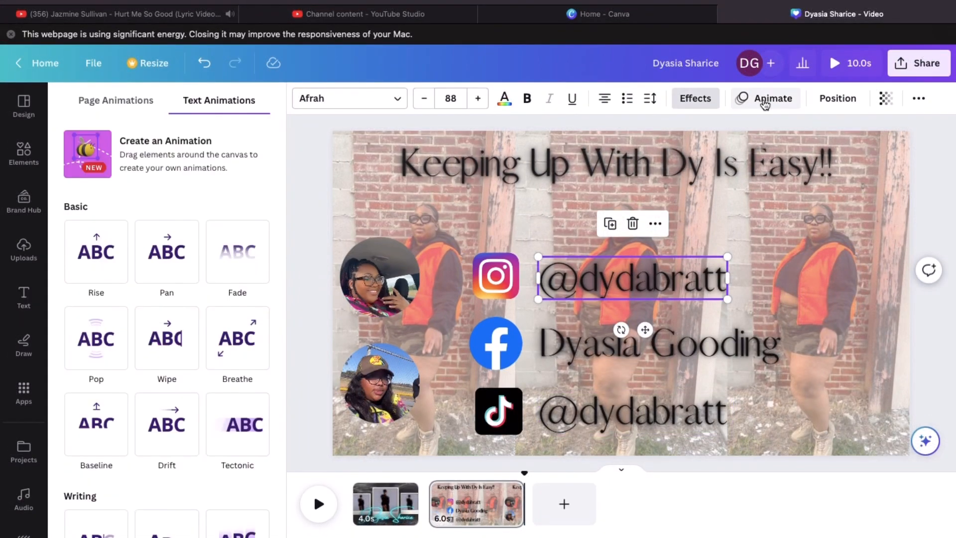
pyautogui.click(167, 250)
pyautogui.click(598, 343)
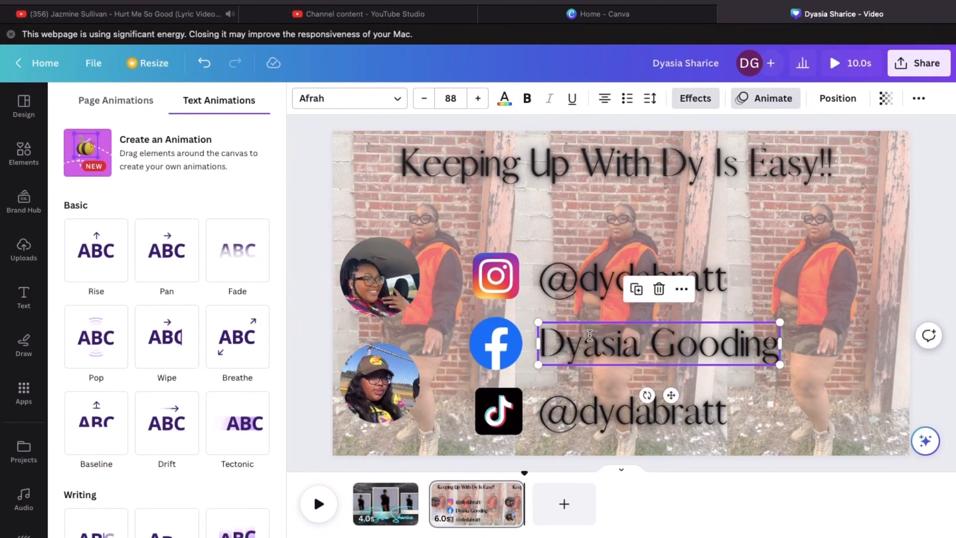
pyautogui.click(167, 250)
pyautogui.click(632, 413)
pyautogui.click(170, 248)
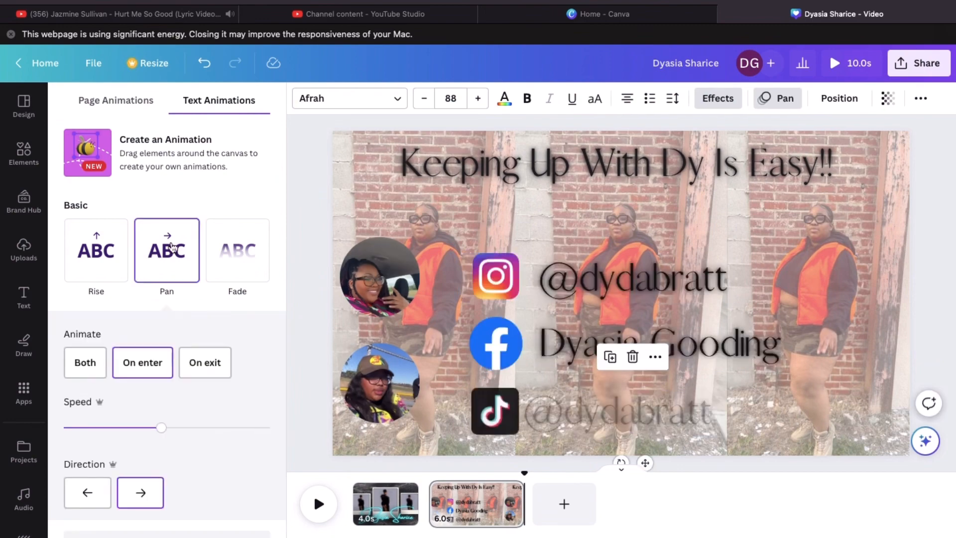
pyautogui.click(23, 297)
pyautogui.click(24, 153)
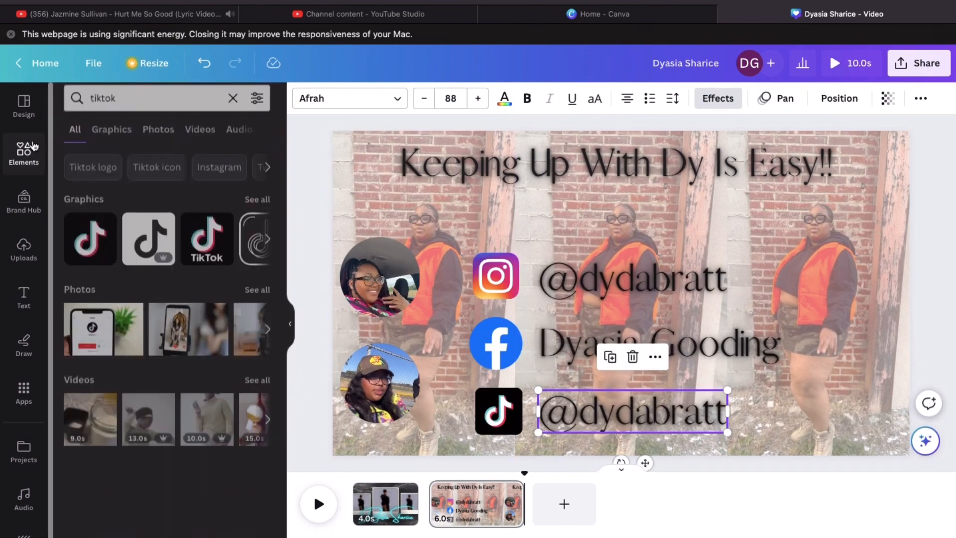
# Search elements for 'phon' and add a phone frame to page 2
pyautogui.click(193, 106)
pyautogui.write('phone')
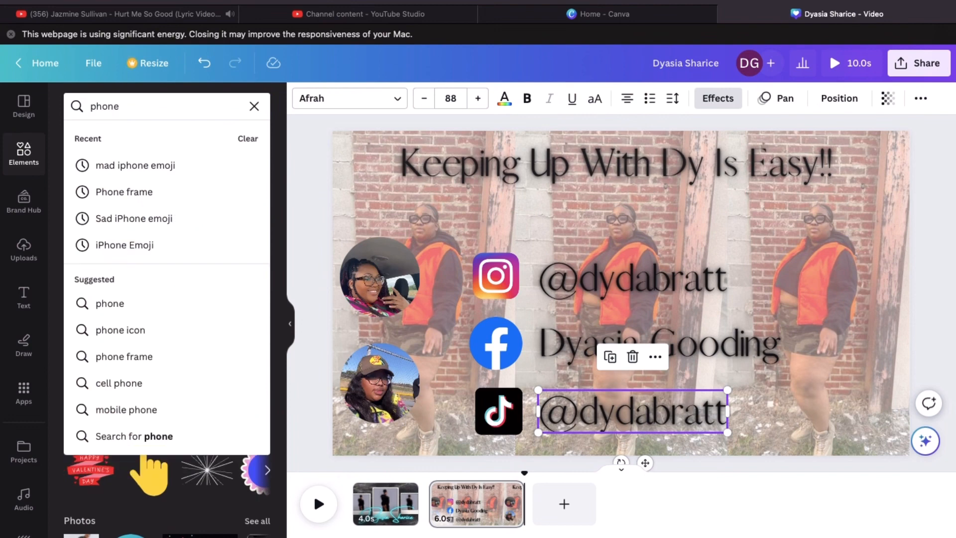
pyautogui.click(193, 195)
pyautogui.click(215, 249)
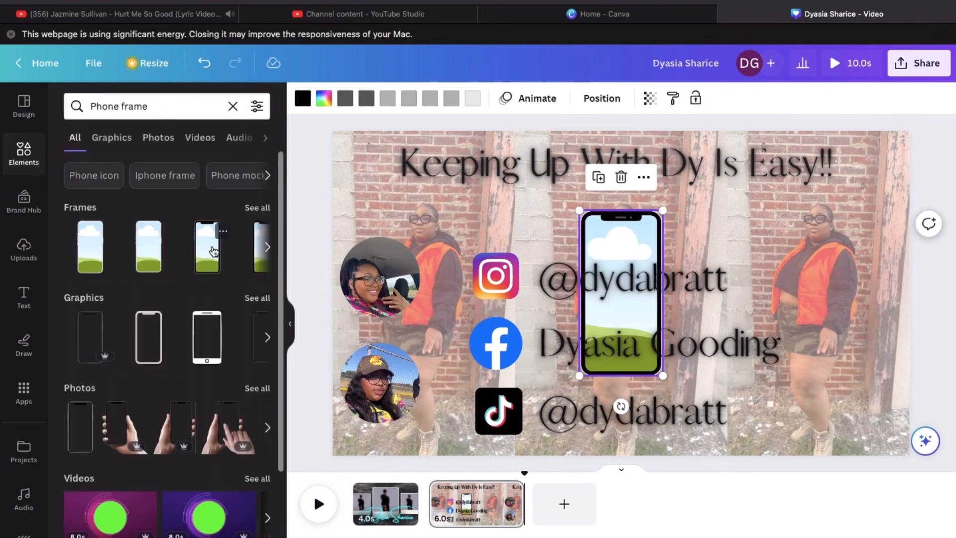
# Move the phone frame to the right side, enlarge it and tilt it about 7°
pyautogui.moveTo(628, 240); pyautogui.dragTo(855, 243)
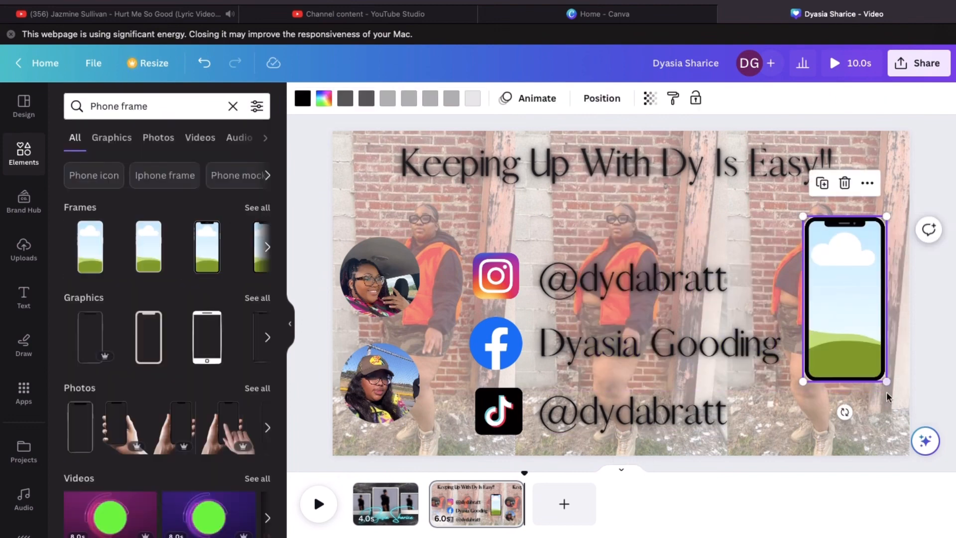
pyautogui.moveTo(887, 382); pyautogui.dragTo(913, 432)
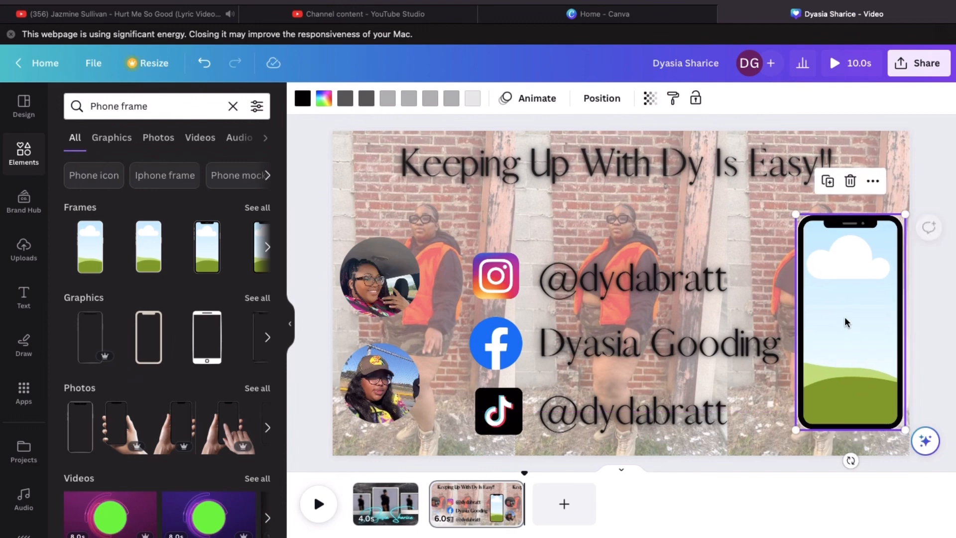
pyautogui.moveTo(855, 467); pyautogui.dragTo(833, 463)
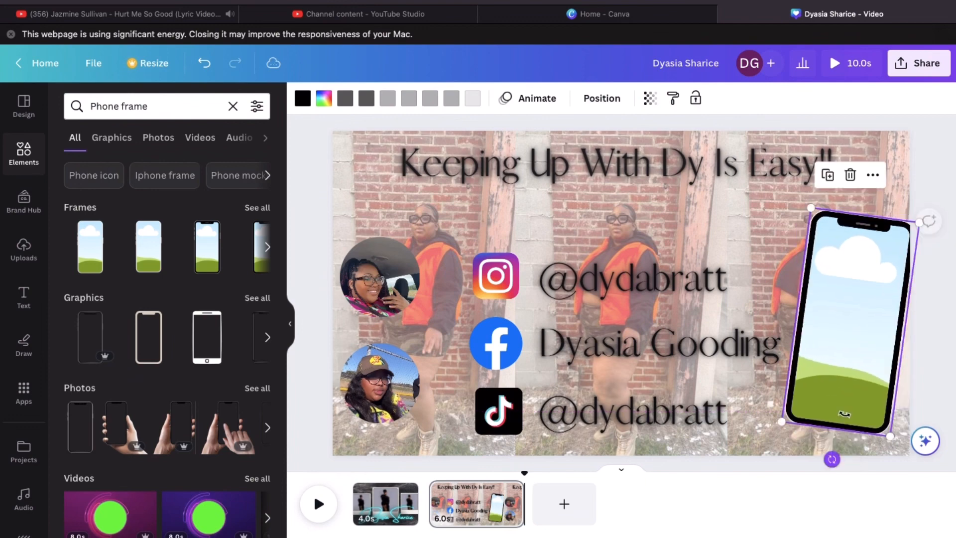
pyautogui.moveTo(841, 324); pyautogui.dragTo(841, 345)
pyautogui.moveTo(810, 230); pyautogui.dragTo(808, 220)
pyautogui.click(943, 161)
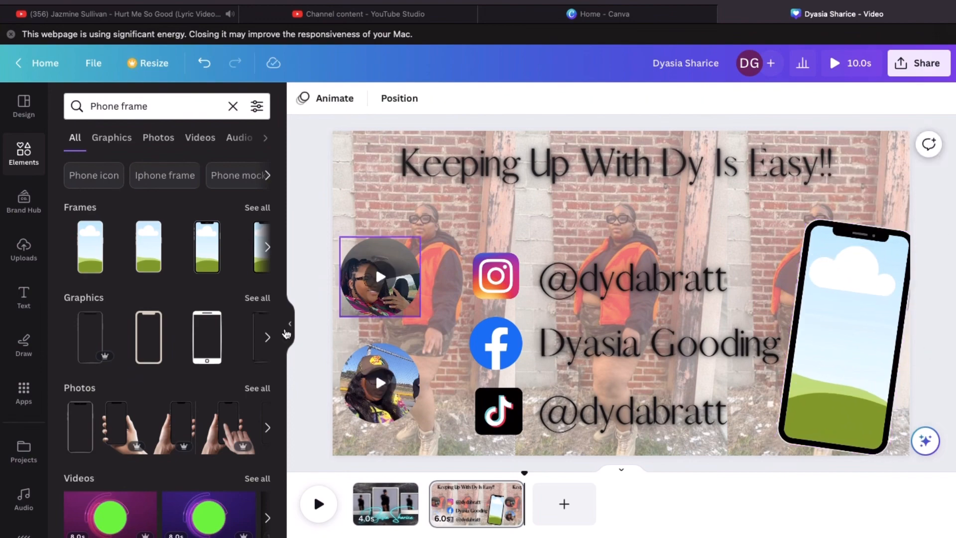
# Add the uploaded shot of the woman in a black jacket and drop it into the phone frame
pyautogui.click(29, 260)
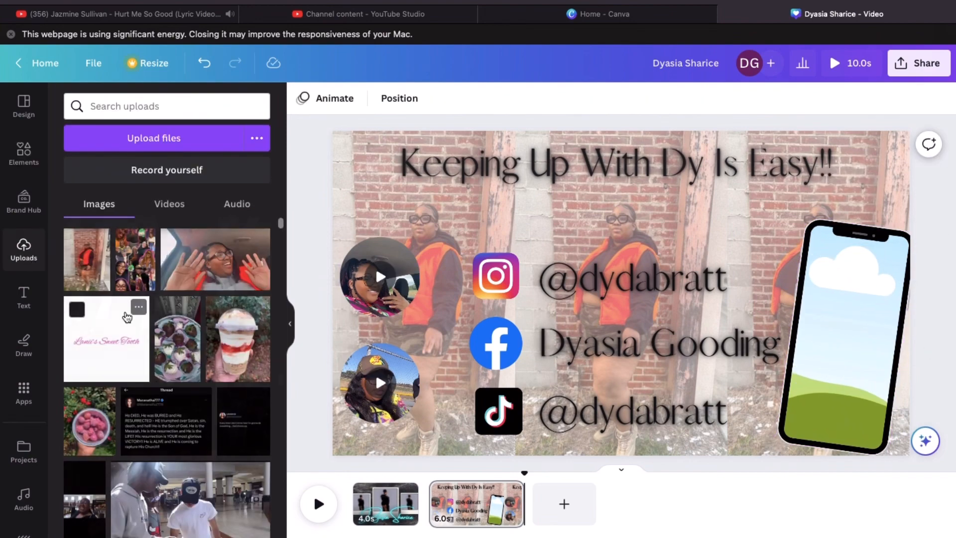
pyautogui.scroll(-10, 167, 374)
pyautogui.click(243, 289)
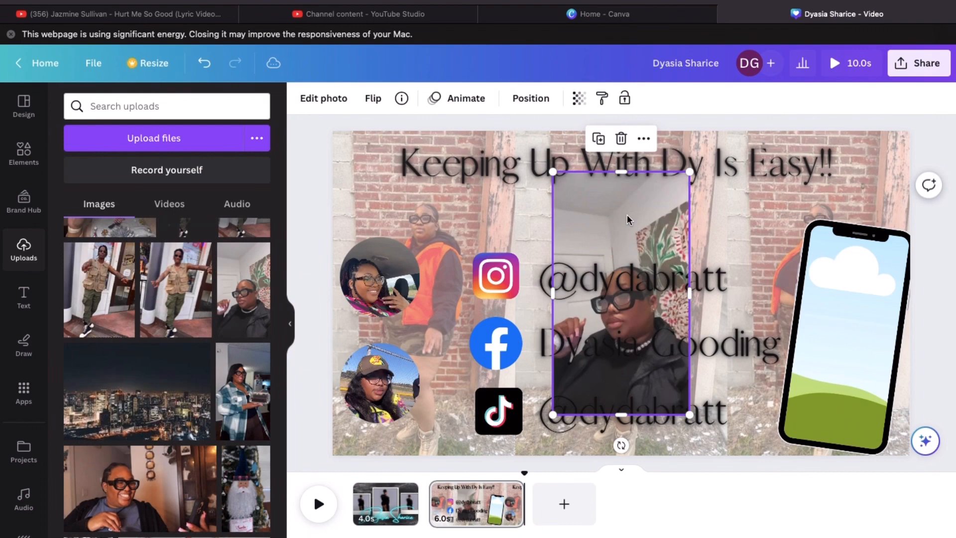
pyautogui.moveTo(627, 216); pyautogui.dragTo(844, 270)
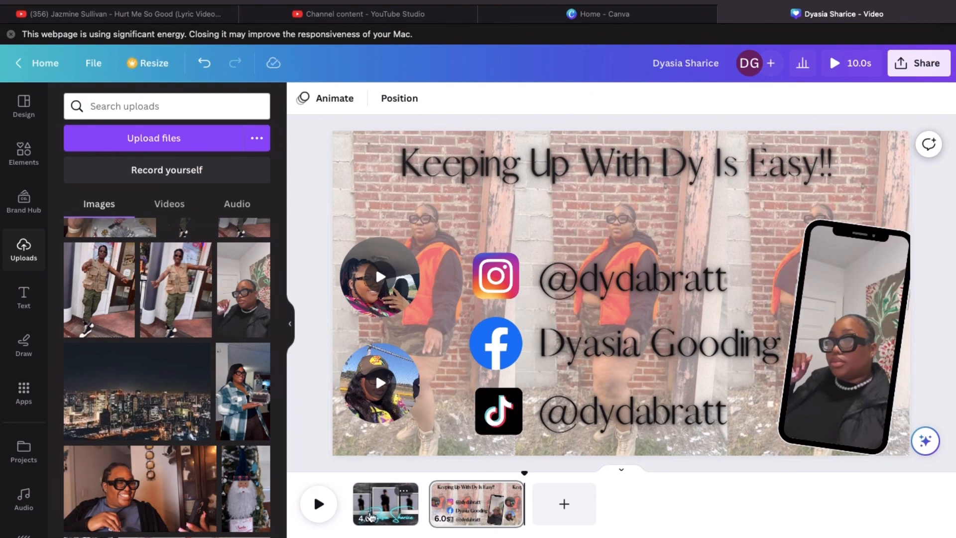
# Play the intro from page 1 and stop the preview on page 2
pyautogui.click(371, 516)
pyautogui.click(374, 510)
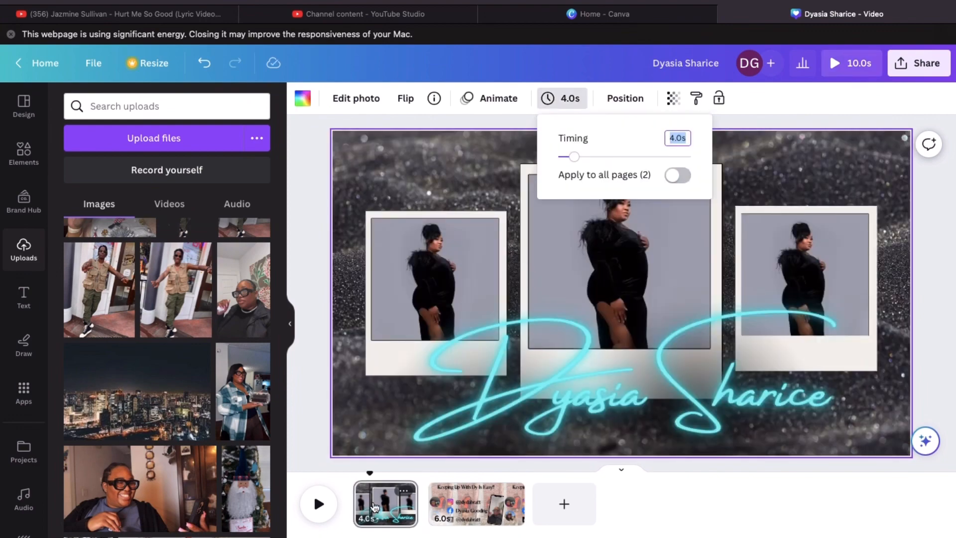
pyautogui.click(661, 498)
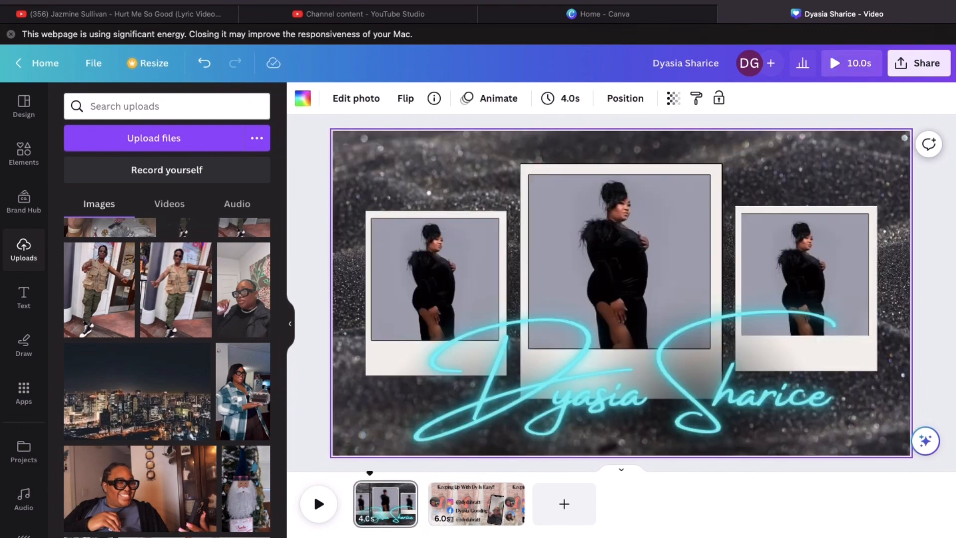
pyautogui.click(319, 505)
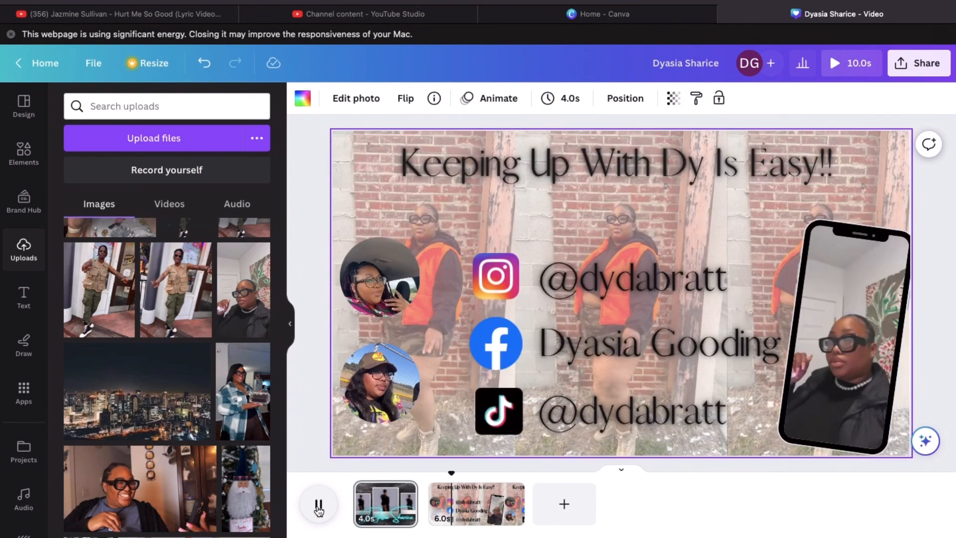
pyautogui.click(319, 507)
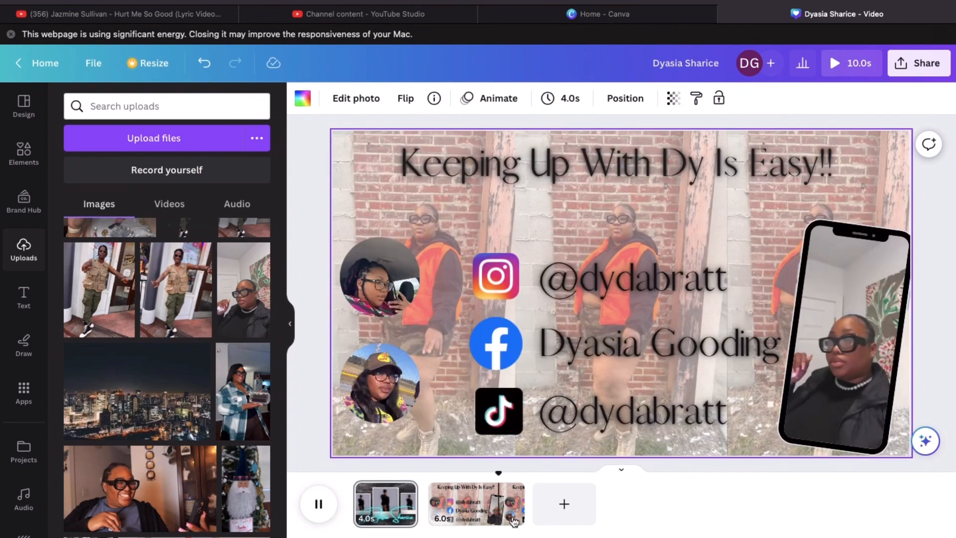
# Give the clip inside the phone frame a Fade animation
pyautogui.click(861, 243)
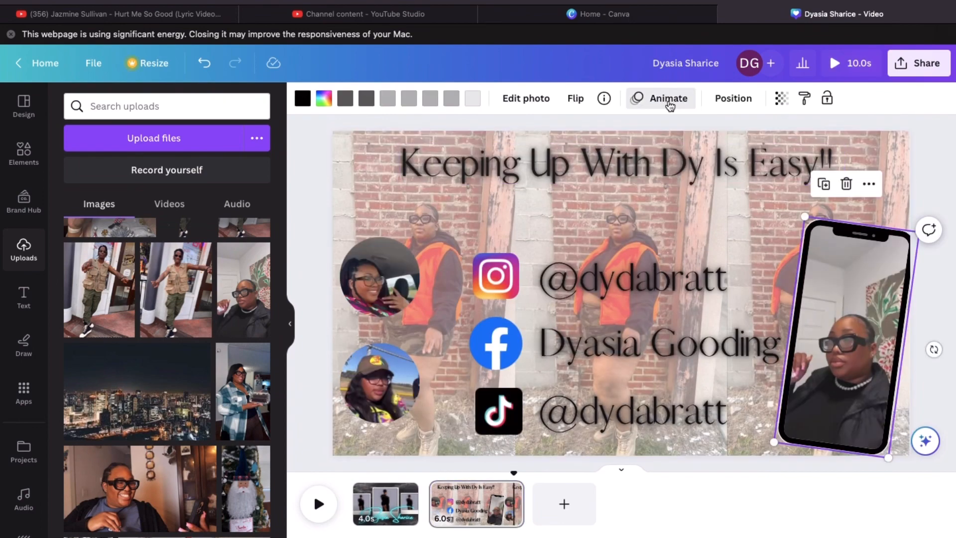
pyautogui.click(665, 99)
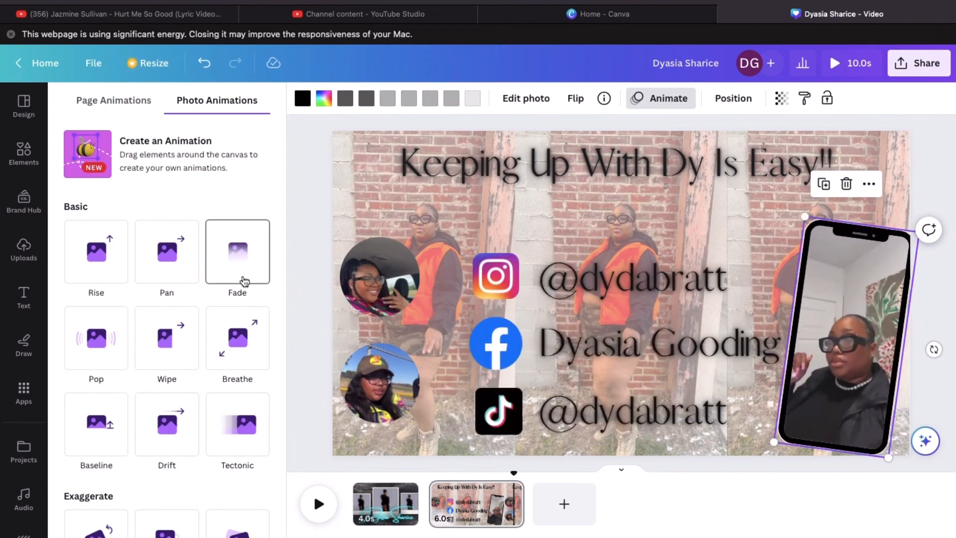
pyautogui.click(240, 277)
pyautogui.click(509, 506)
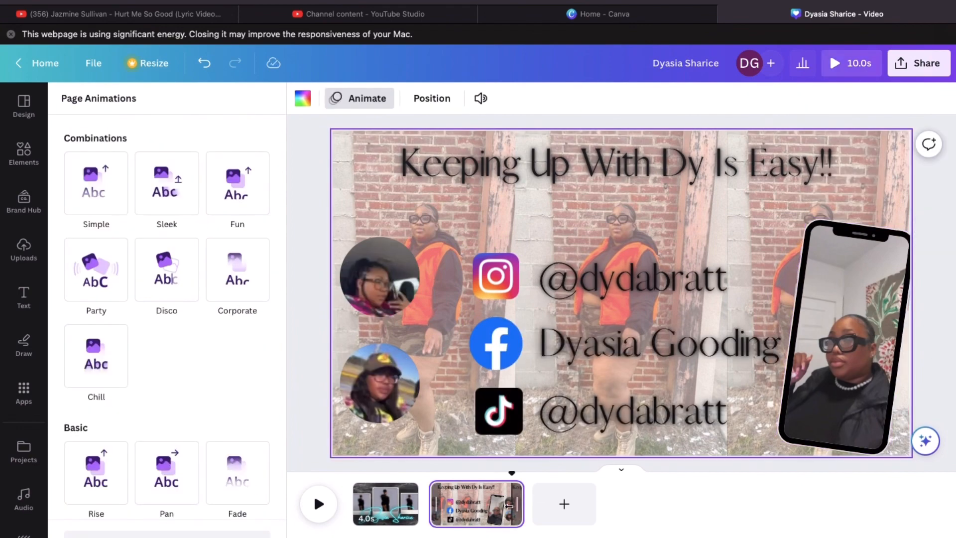
# Drag page 2's end in the timeline to trim it to 3.4s, for a 7.5s video
pyautogui.moveTo(519, 504); pyautogui.dragTo(483, 504)
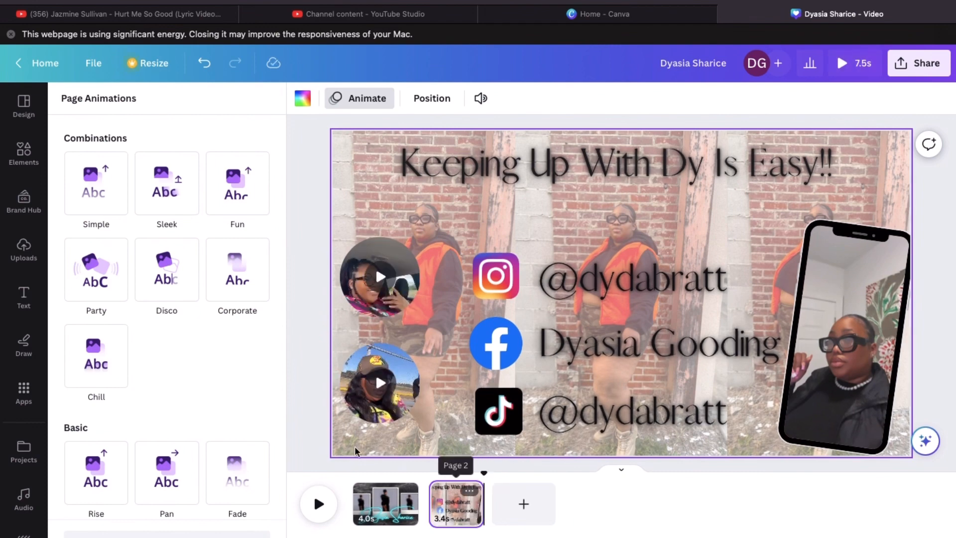
pyautogui.click(314, 453)
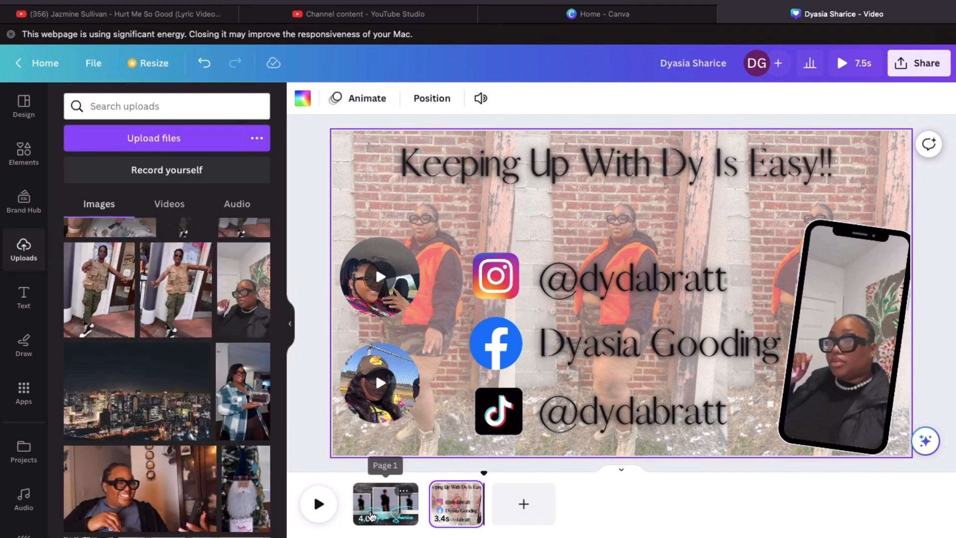
pyautogui.click(385, 503)
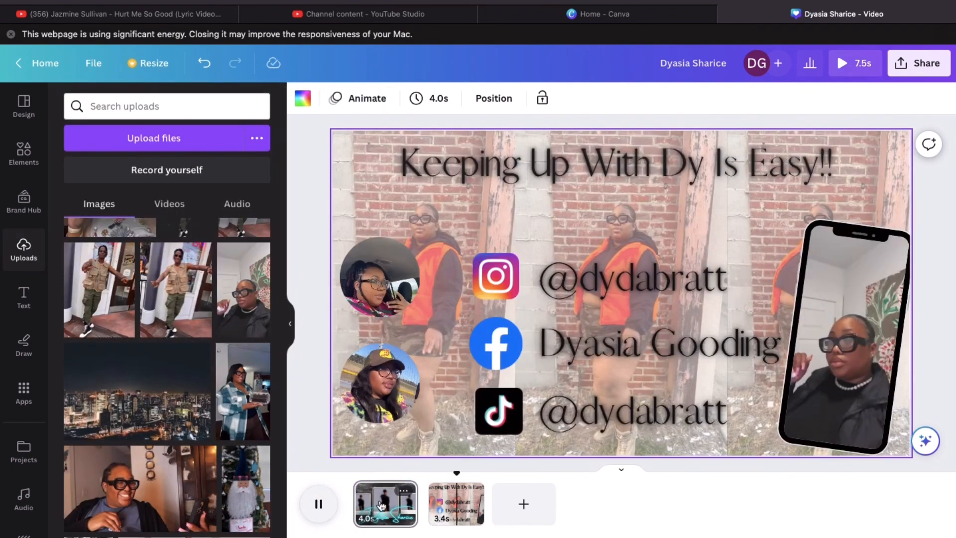
# Give the left polaroid a Fade on entry and exit, and the centre photo a Rise animation
pyautogui.click(366, 493)
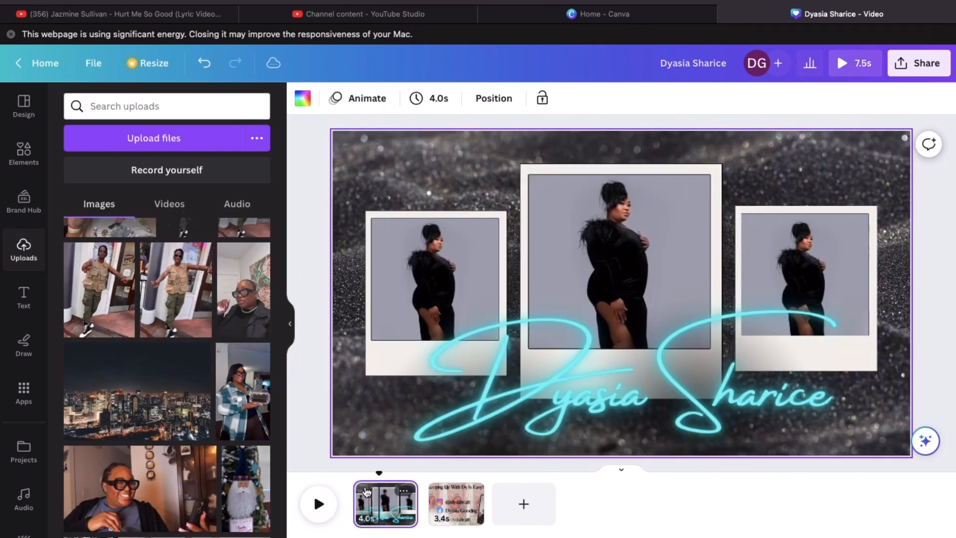
pyautogui.click(390, 264)
pyautogui.click(382, 214)
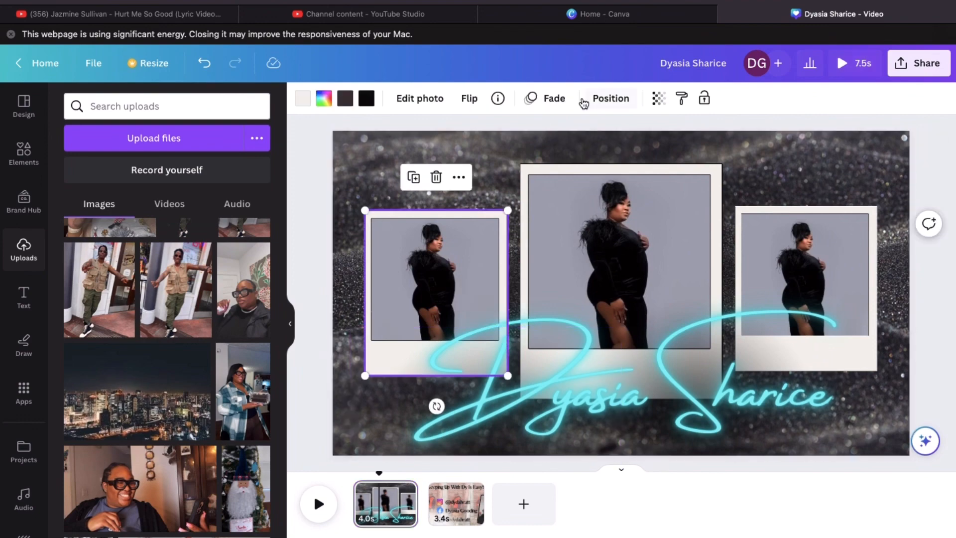
pyautogui.click(551, 98)
pyautogui.click(85, 363)
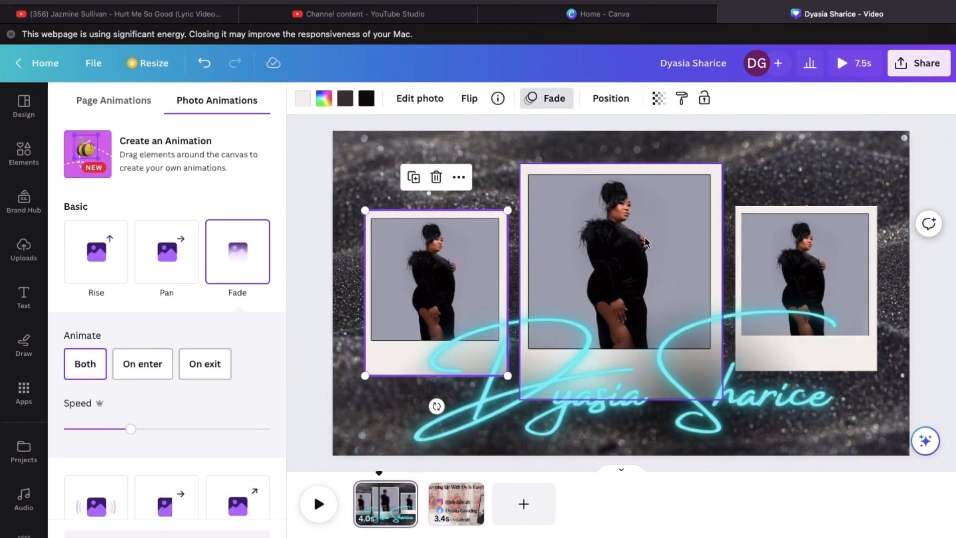
pyautogui.click(645, 243)
pyautogui.click(97, 251)
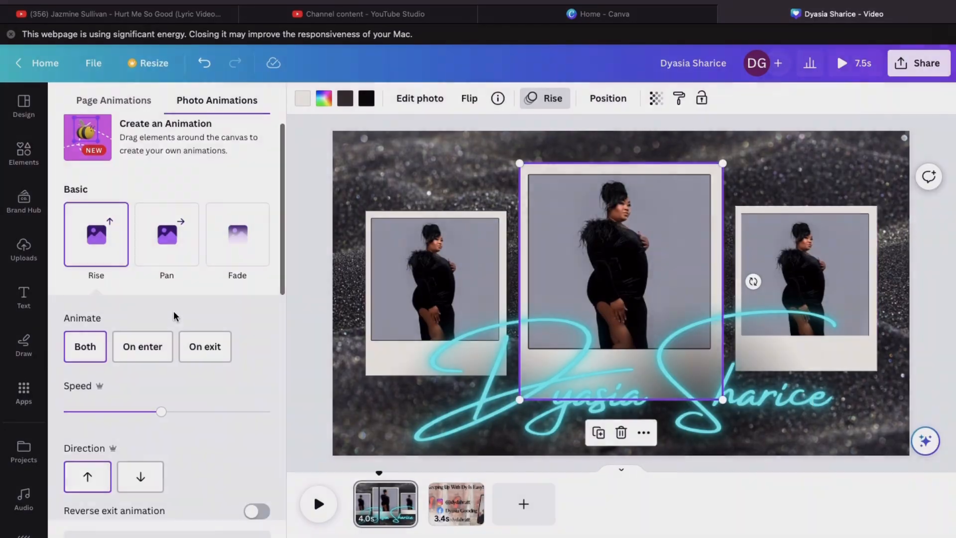